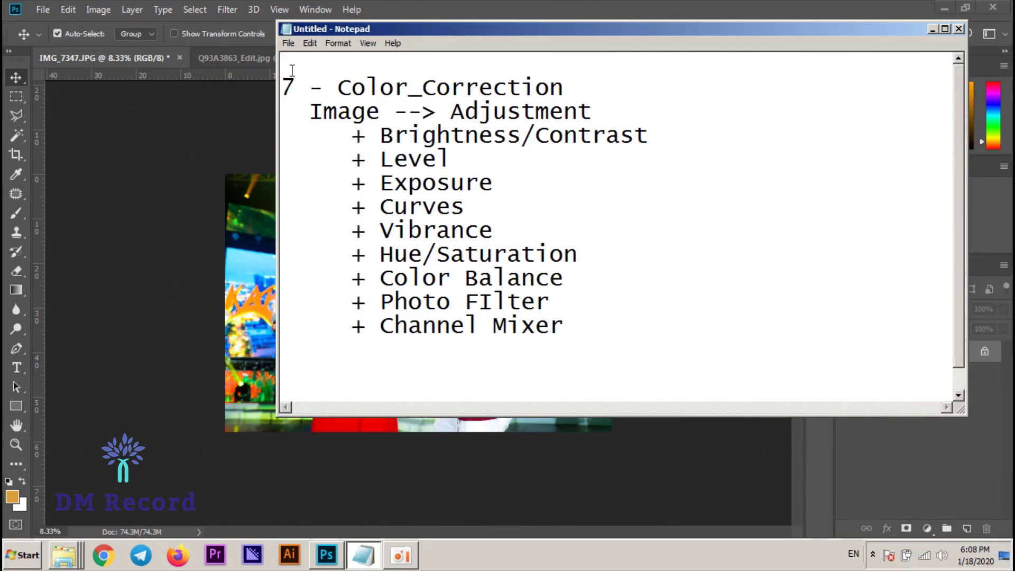
Add an 'Action' heading line above the 7 - Color_Correction list in Notepad.
key(Return)
text(A)
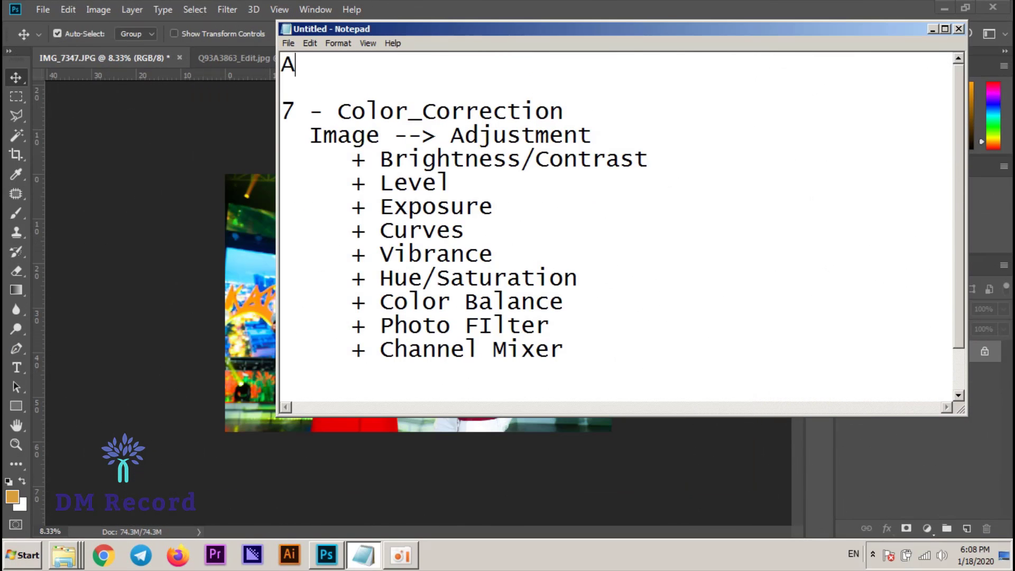
text(ction)
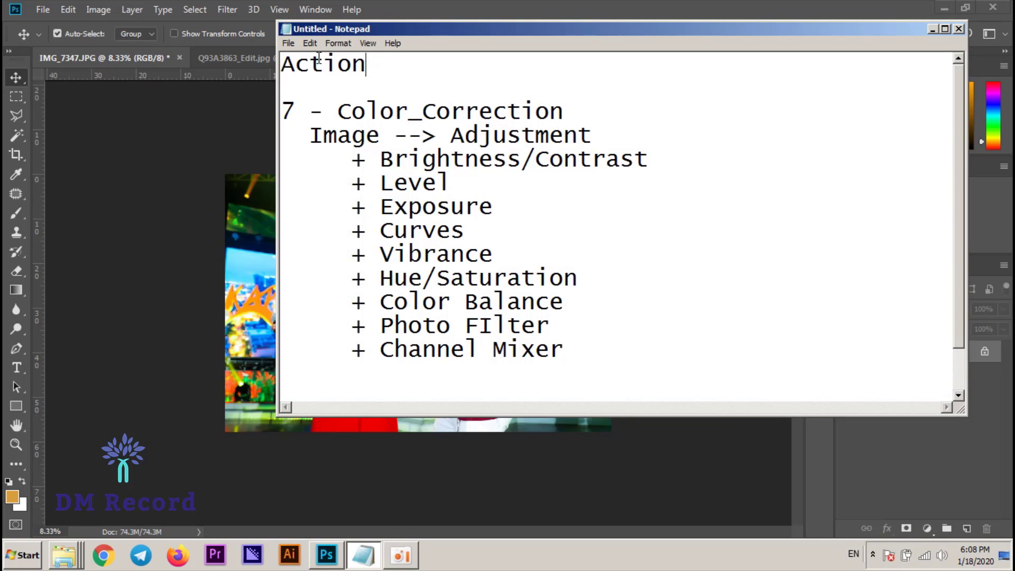
drag(373, 29, 348, 49)
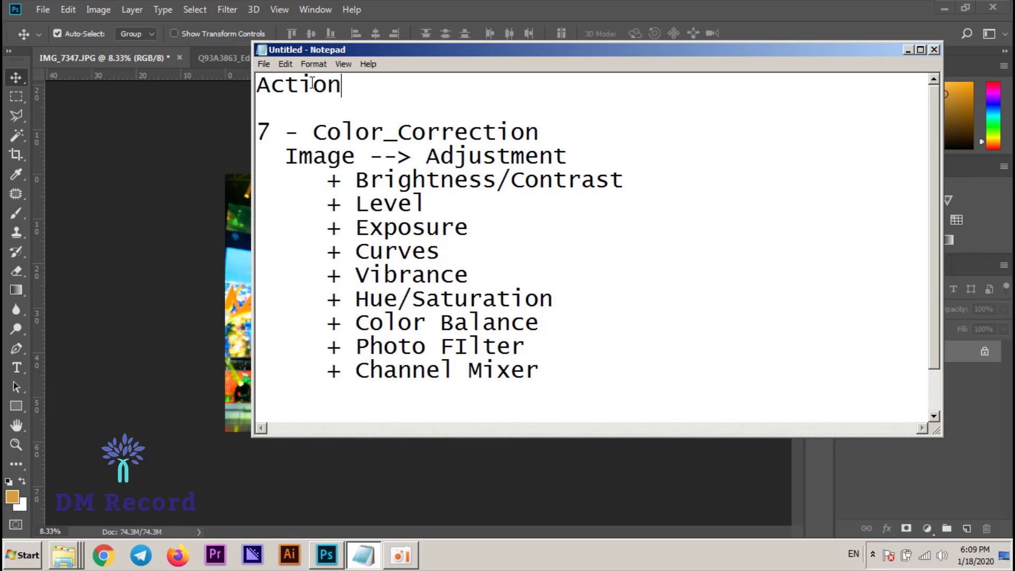
Close the IMG_7347, Q93A3863_Edit and Q93A3863 photos without saving changes.
click(196, 100)
click(180, 58)
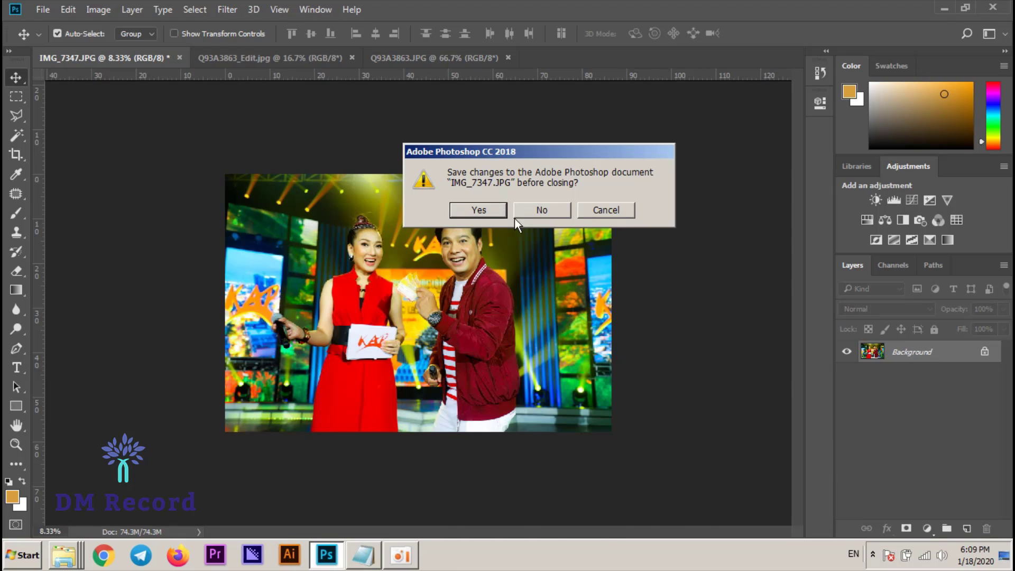
click(515, 217)
click(194, 58)
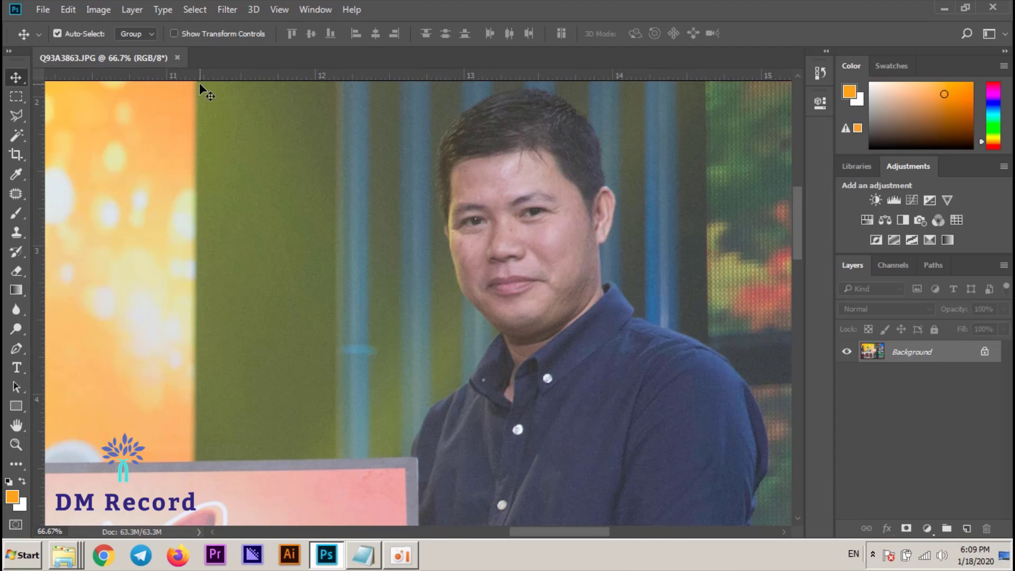
click(178, 57)
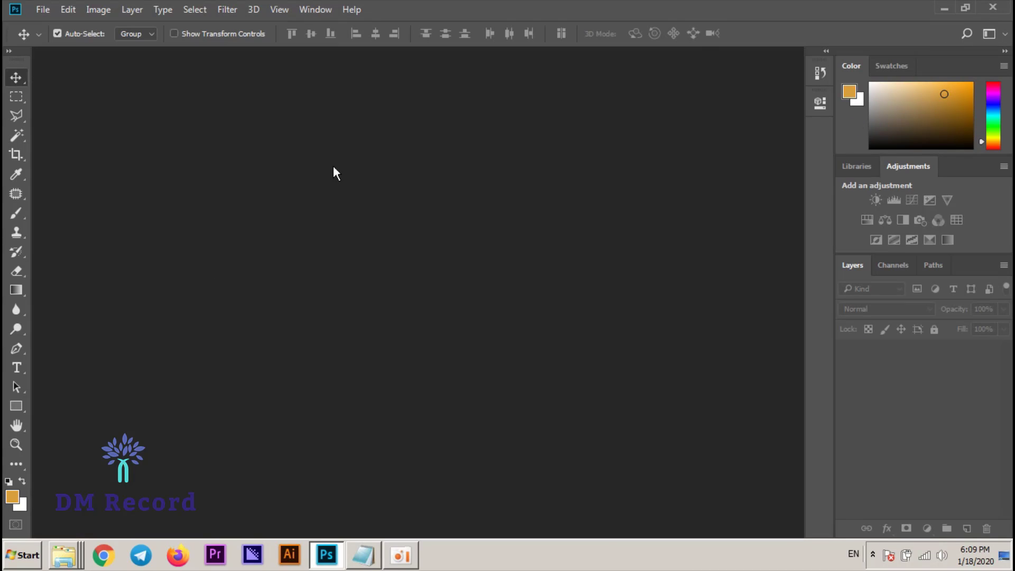
Show a taller Actions panel with its expanded action sets collapsed.
click(313, 9)
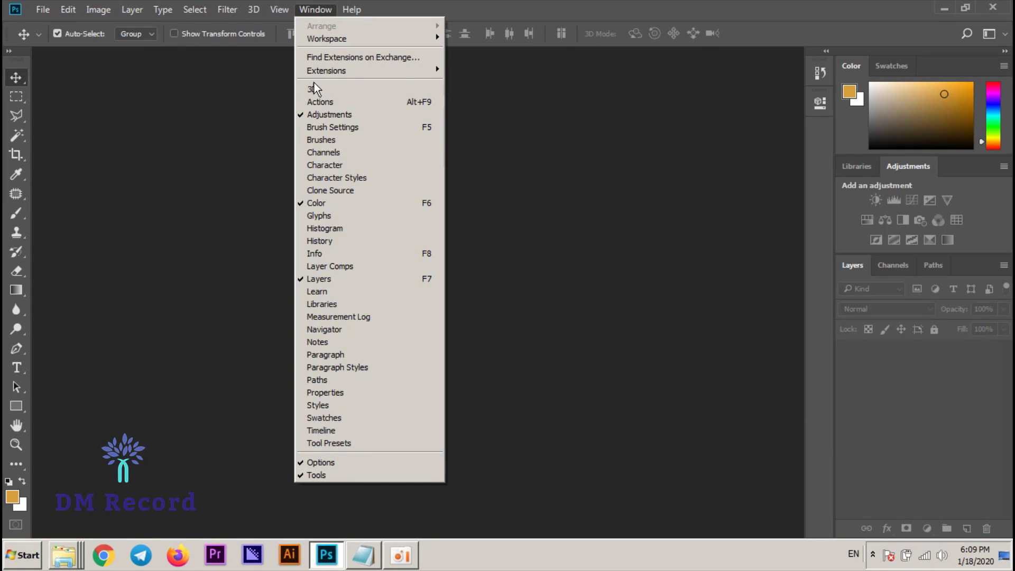
click(313, 102)
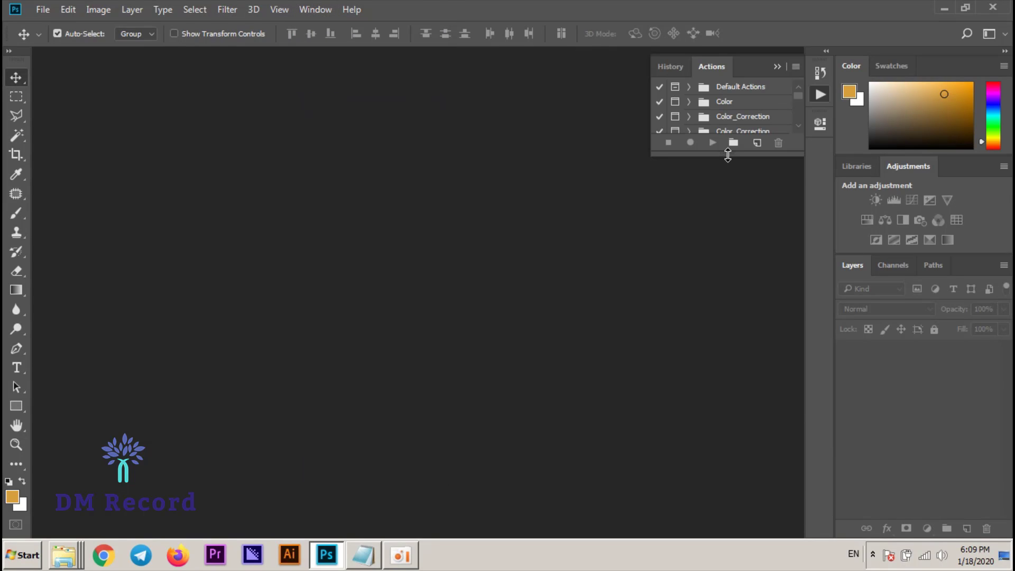
drag(727, 155, 750, 425)
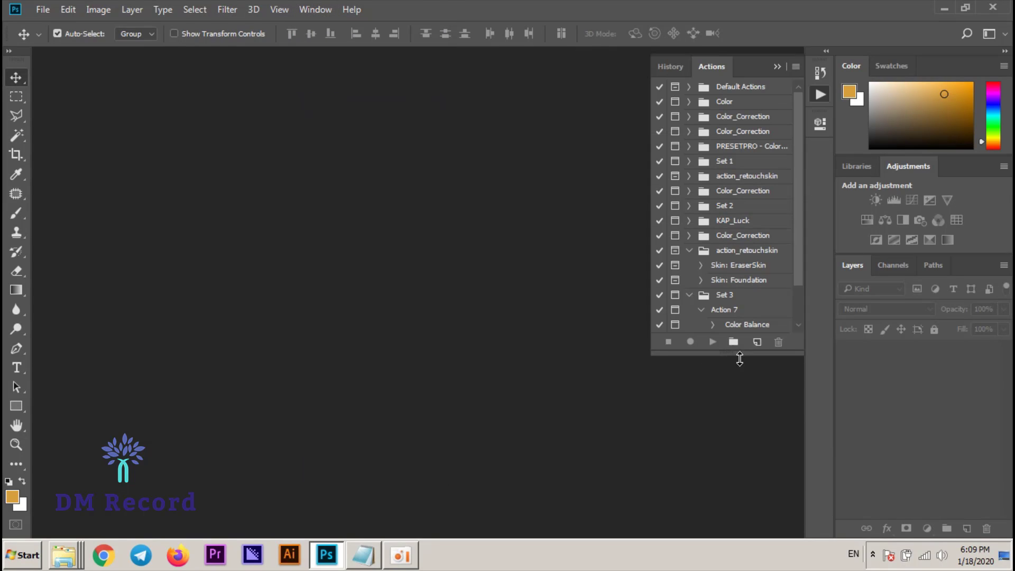
click(689, 250)
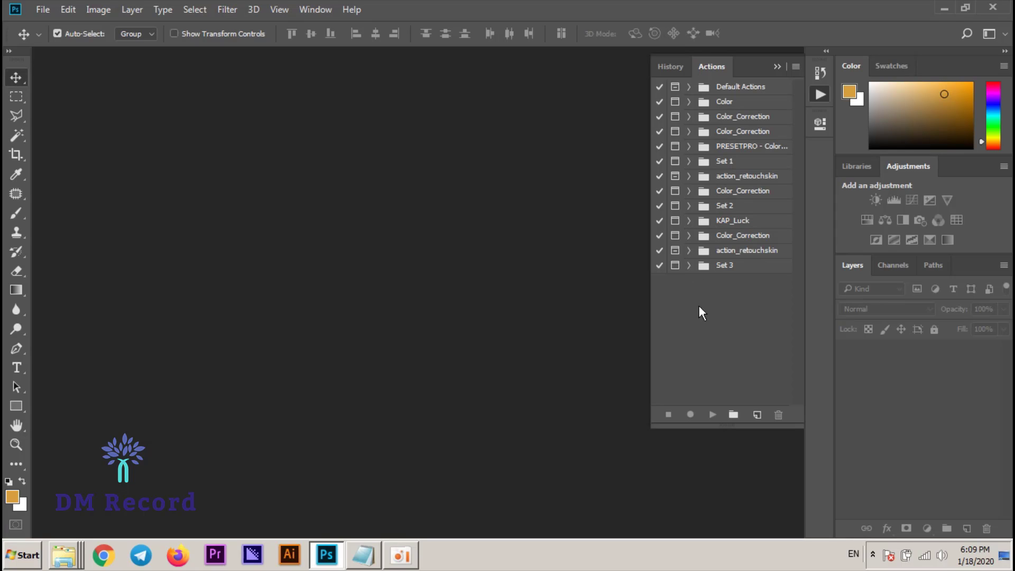
right_click(63, 555)
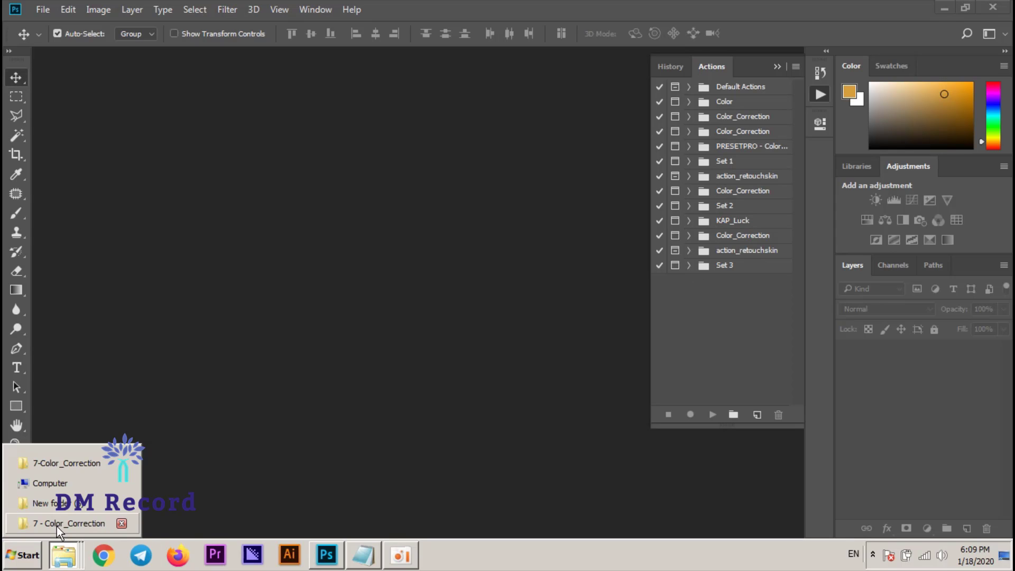
Add a 'Create New set' line under the Action heading in the Notepad notes.
click(369, 557)
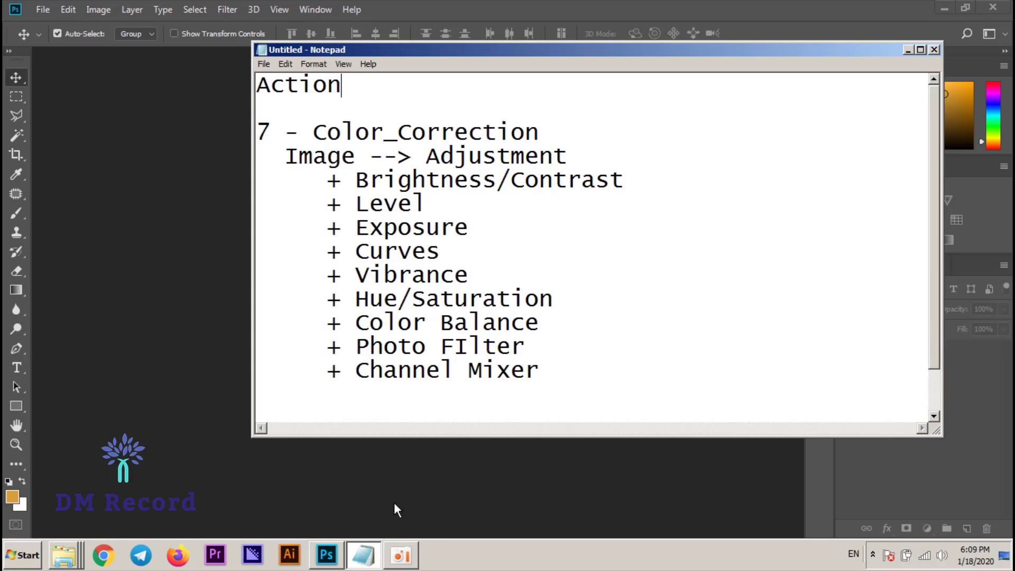
drag(682, 49, 476, 53)
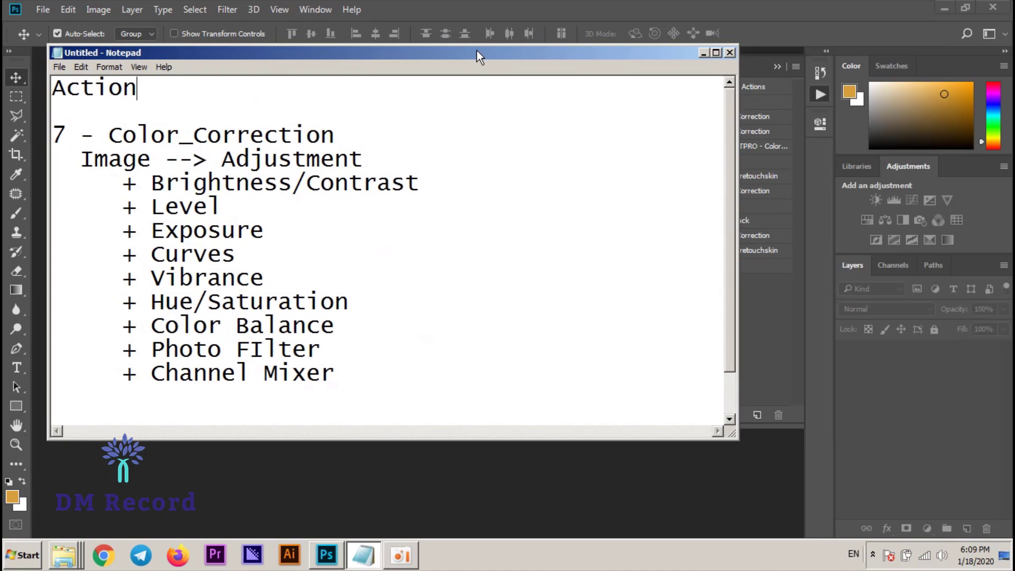
click(699, 17)
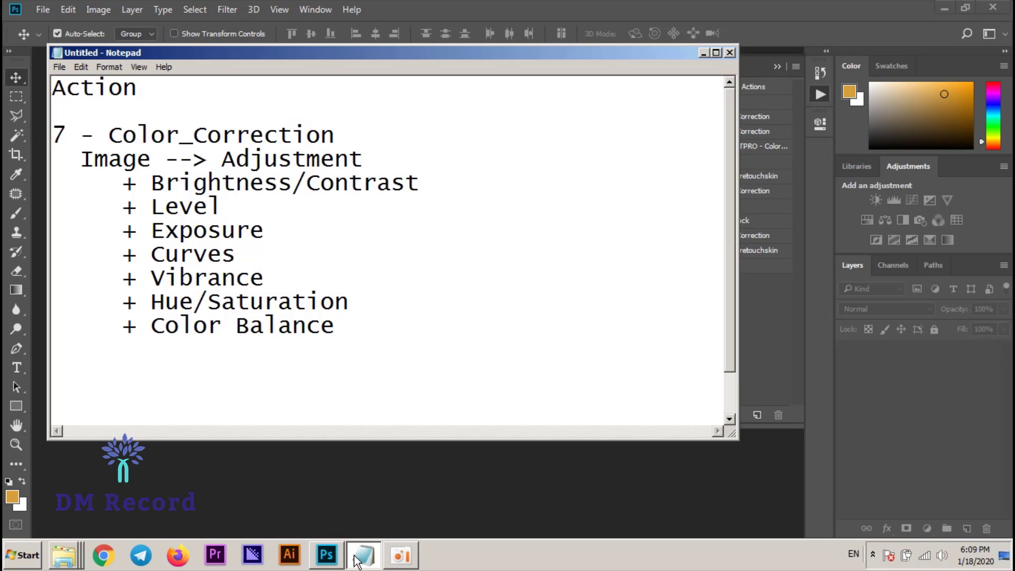
click(363, 555)
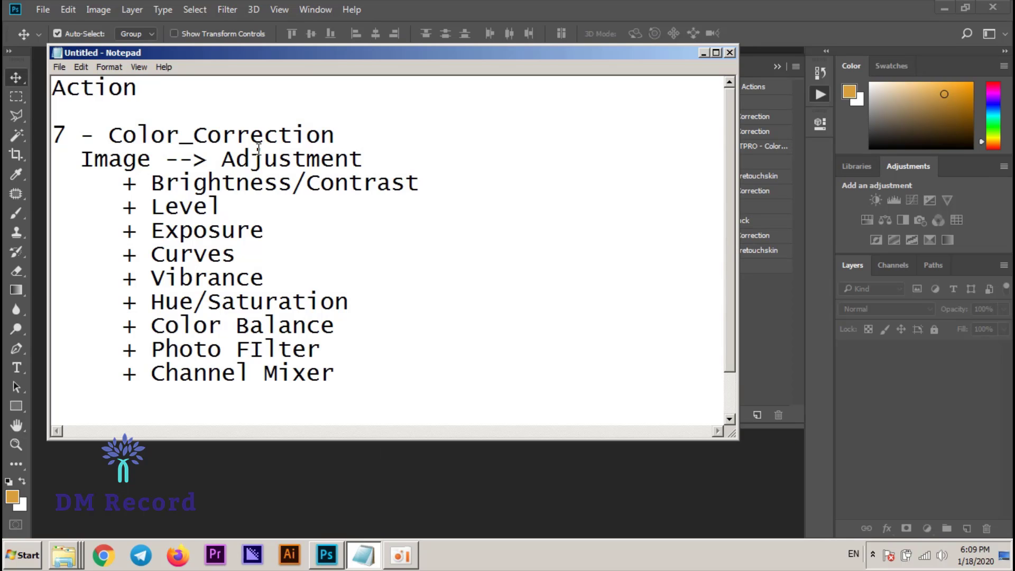
key(Return)
text(Create )
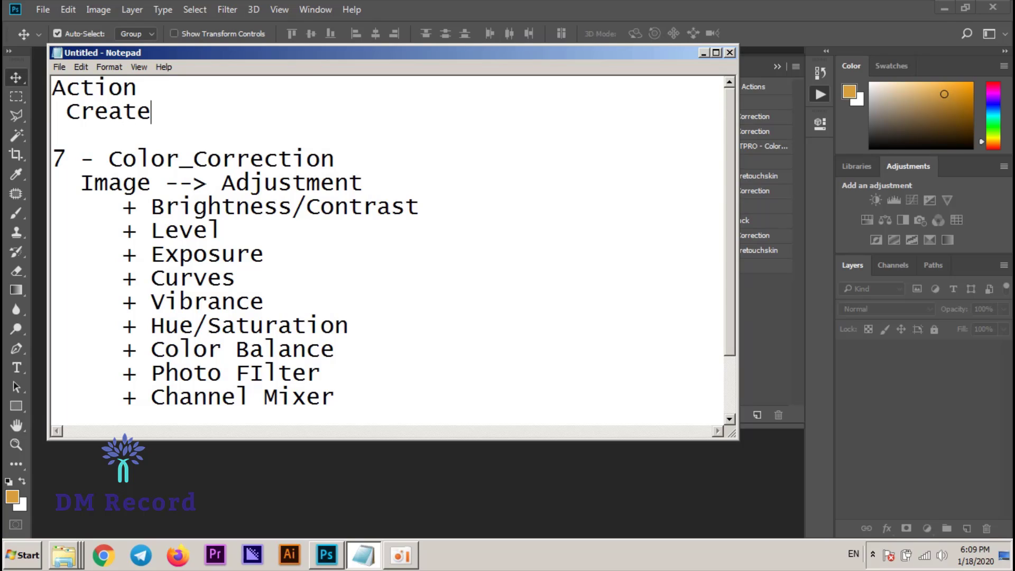
text(New set)
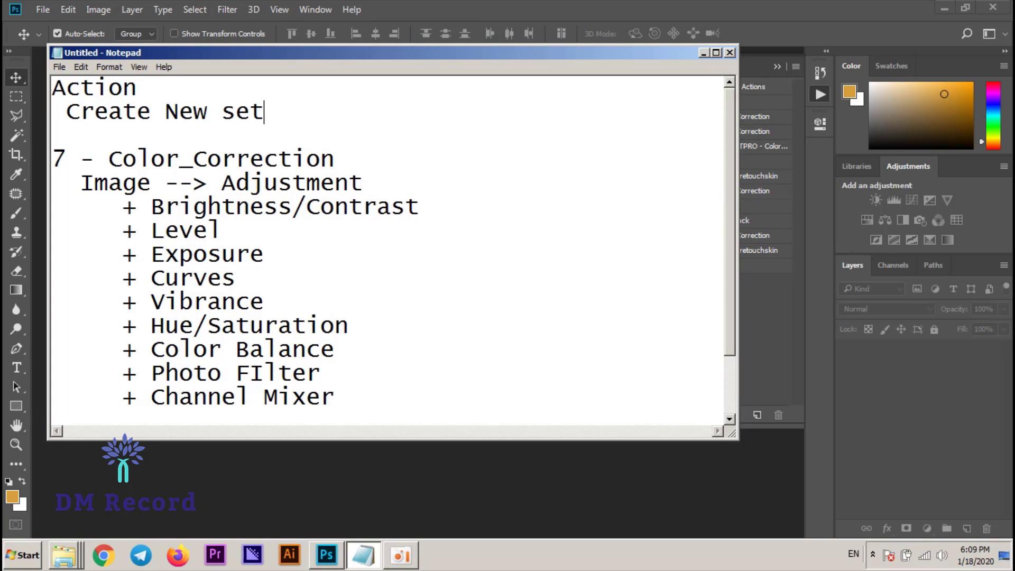
key(Return)
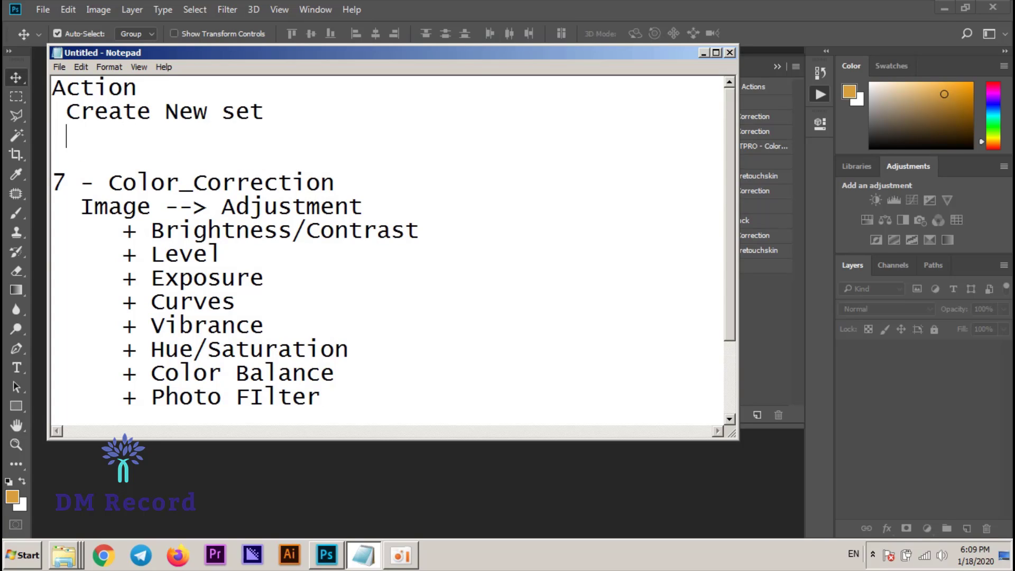
click(761, 352)
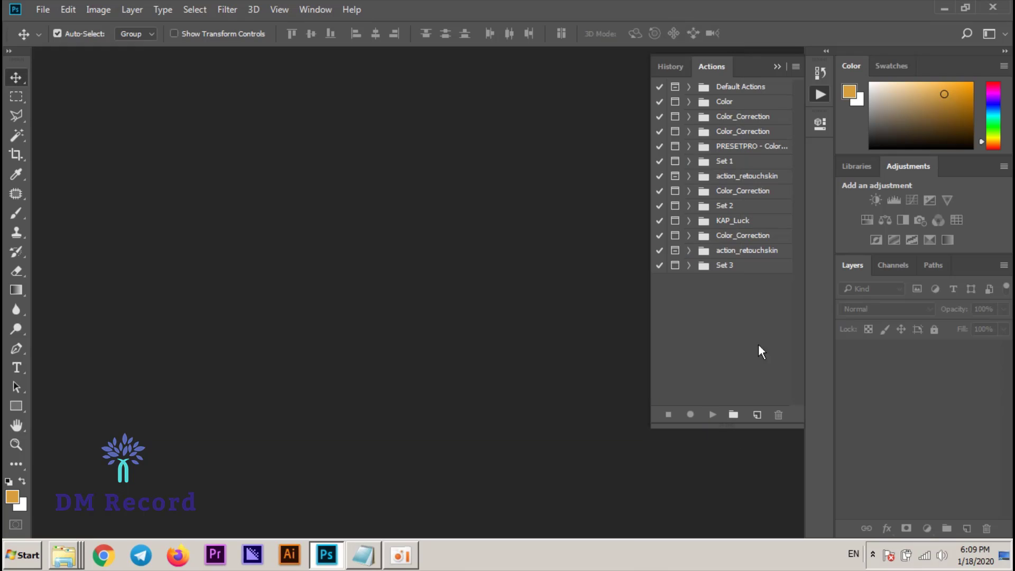
Create a new action set named 'Color' below Set 3 and collapse it.
click(733, 415)
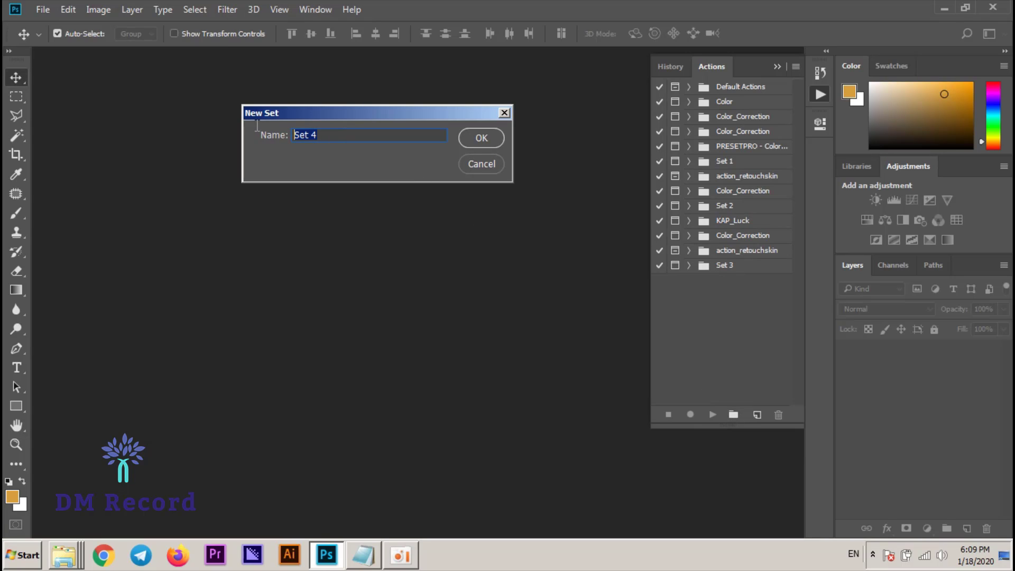
text(Color)
click(481, 138)
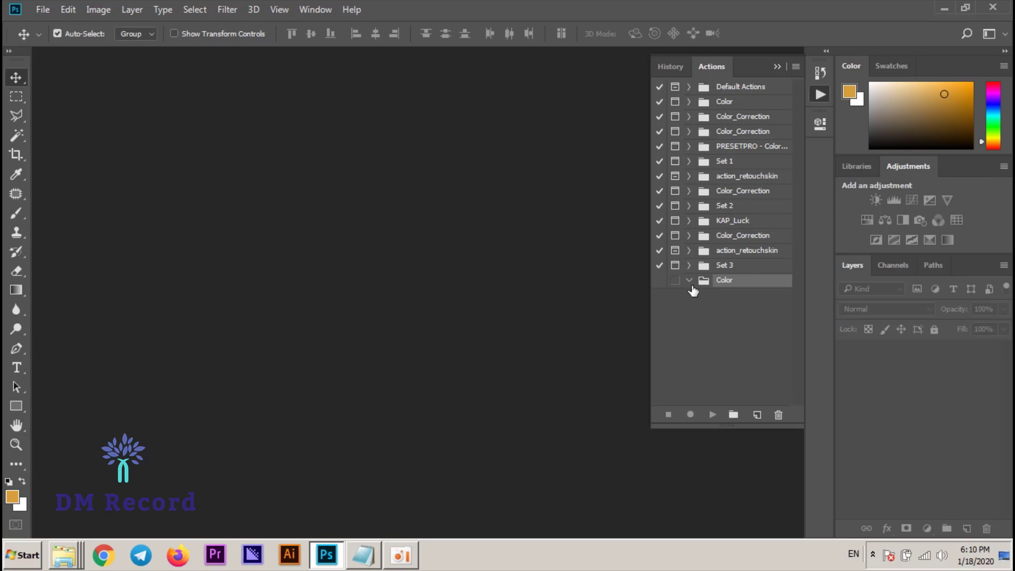
click(689, 281)
click(75, 558)
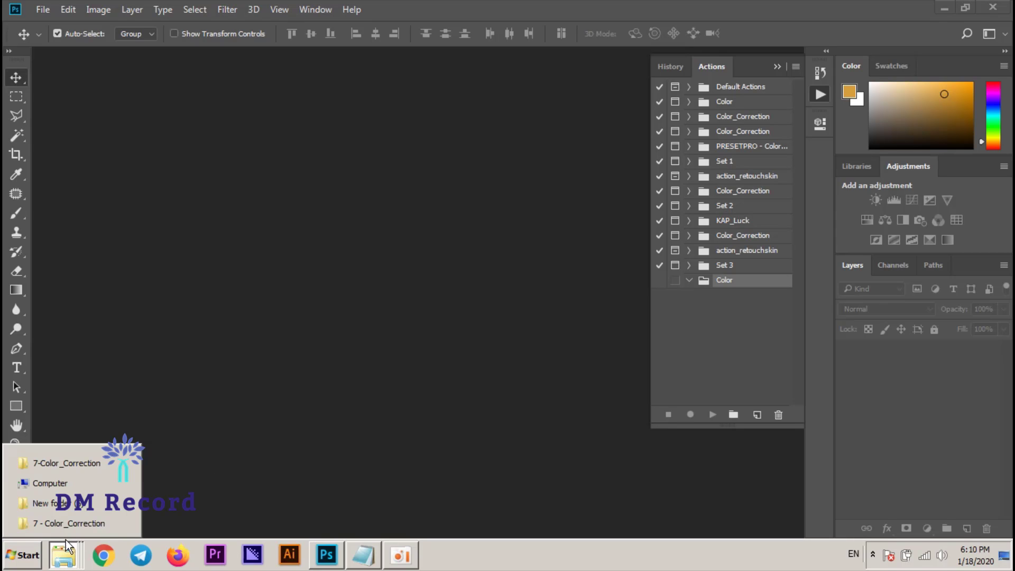
Open IMG_7321.JPG from the PHoto event folder into Photoshop.
click(65, 462)
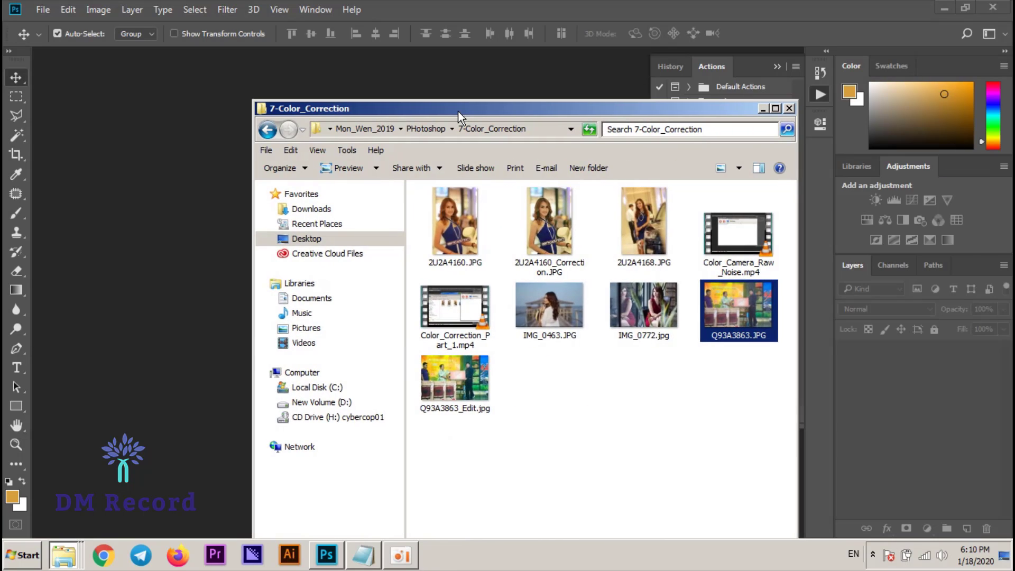
drag(709, 102, 535, 68)
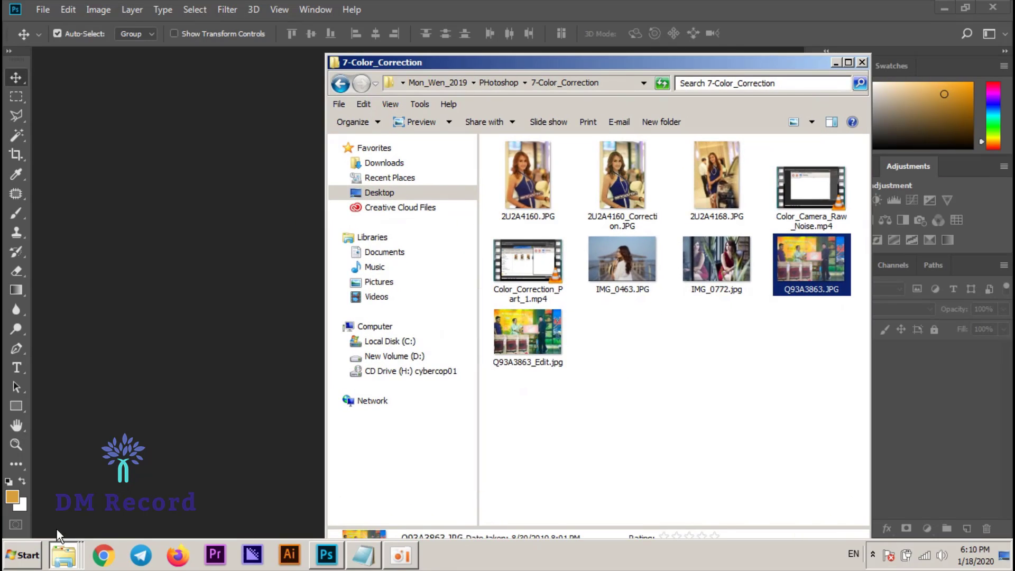
click(63, 554)
click(80, 518)
double_click(211, 117)
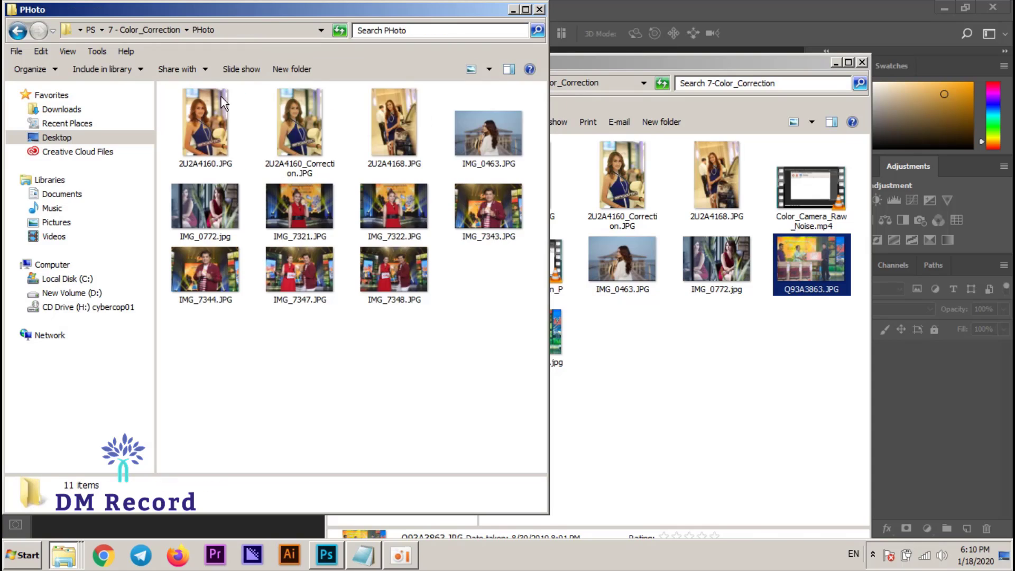
drag(291, 17, 633, 99)
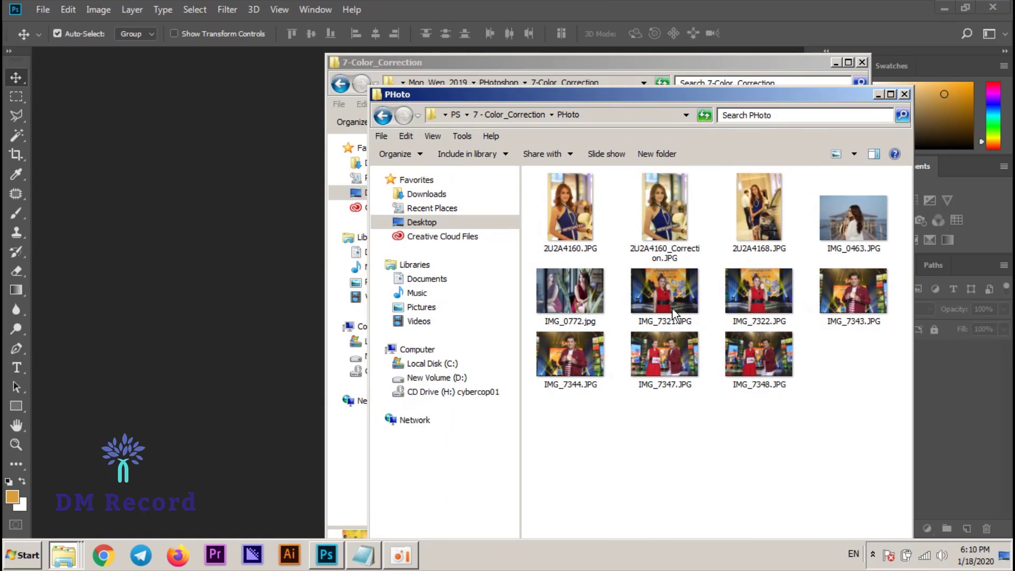
drag(675, 326, 229, 103)
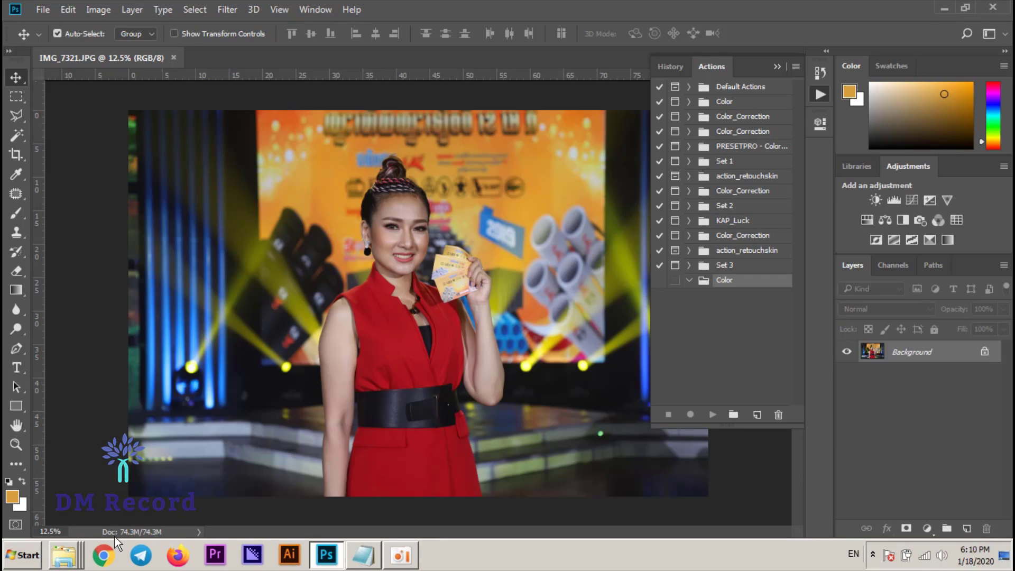
Add a 'Create New Action' line to the Notepad notes.
right_click(58, 557)
click(735, 321)
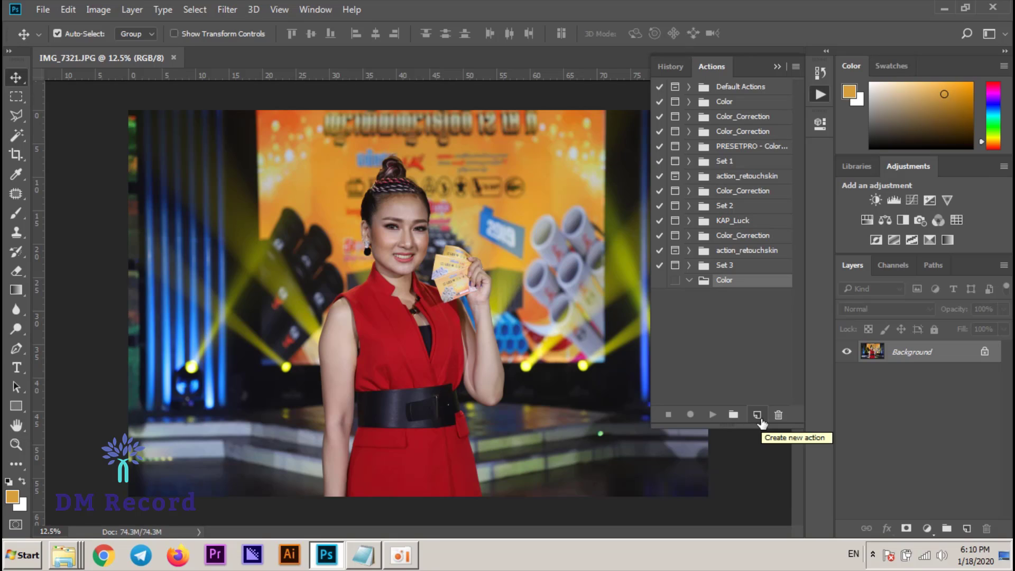
click(363, 554)
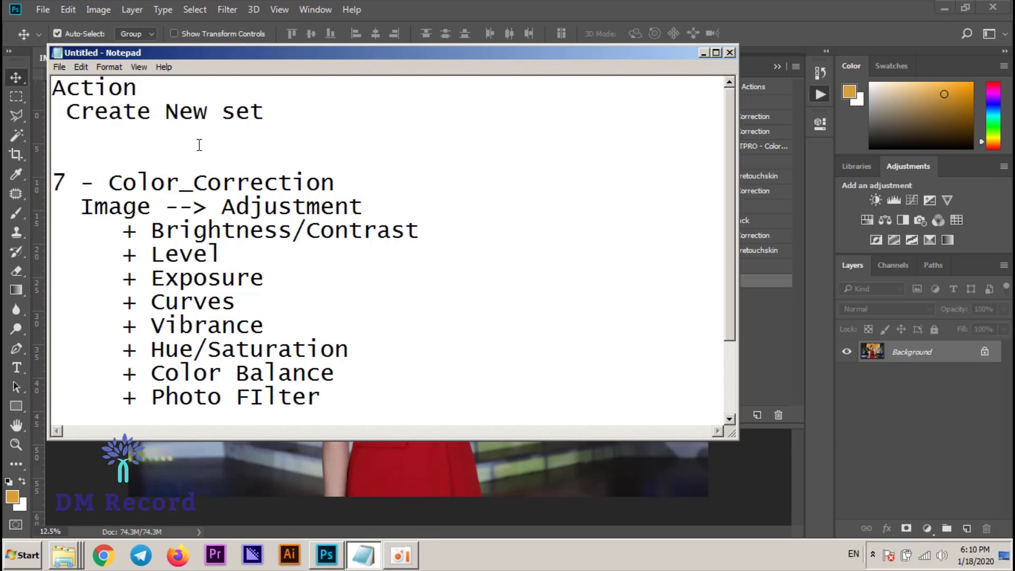
text(Create)
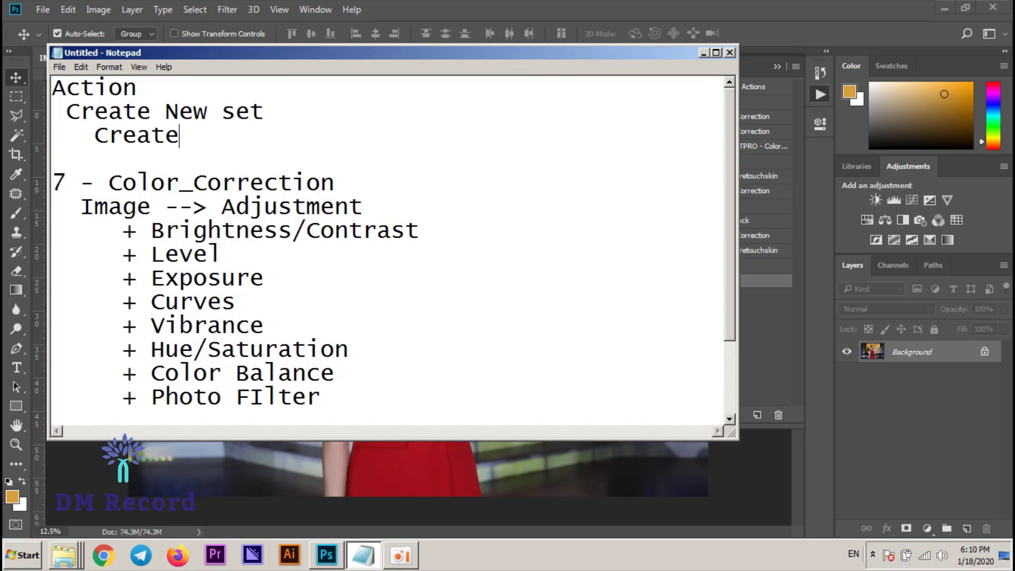
text( New Actio)
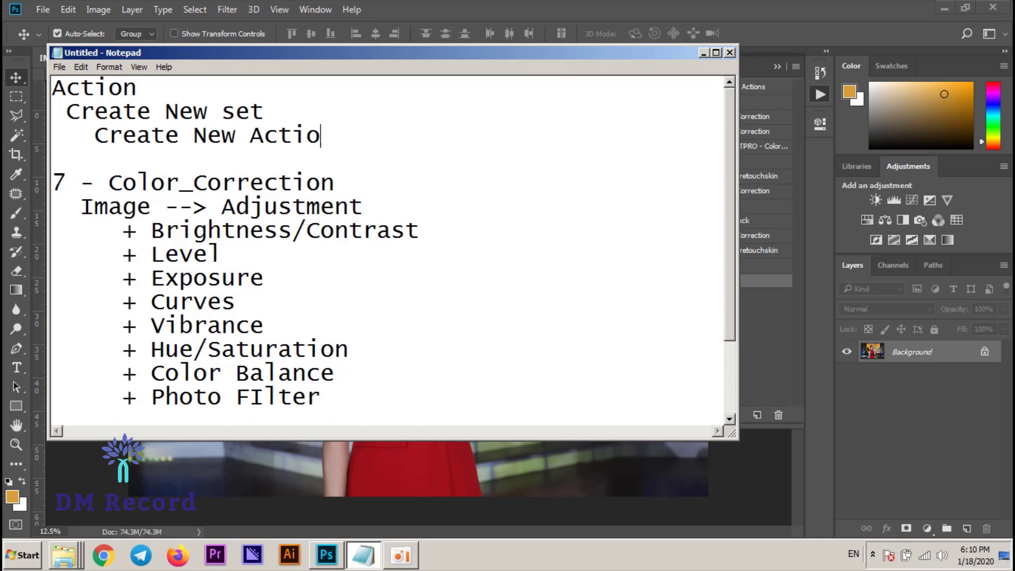
text(n)
Create Action 8 in the Color set and start recording.
click(766, 333)
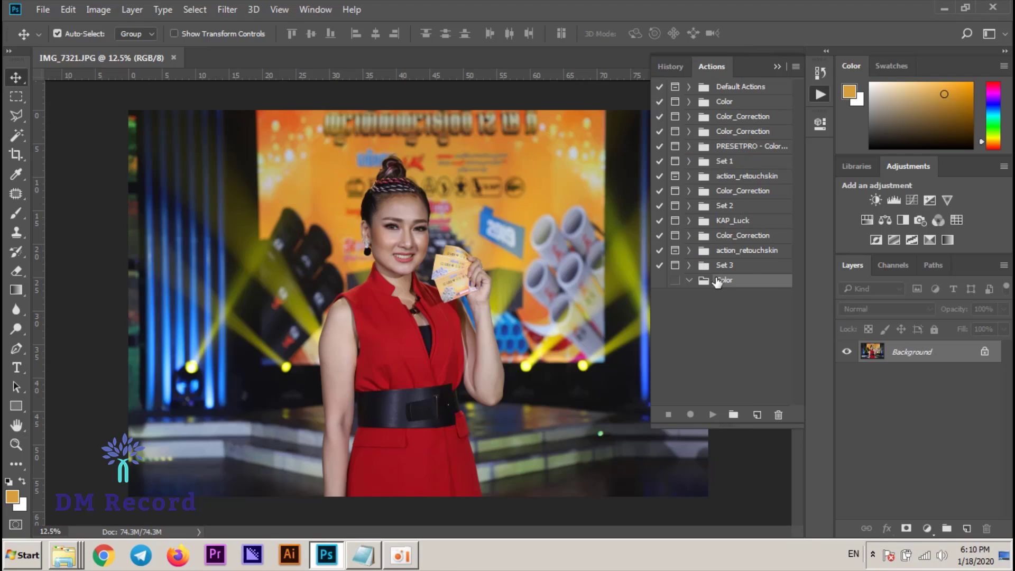
click(755, 415)
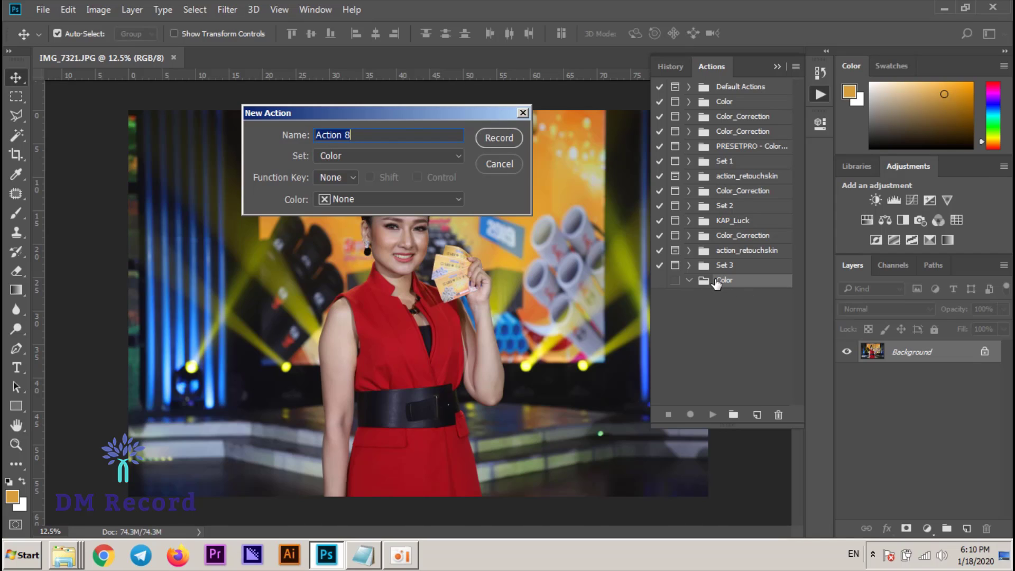
click(505, 140)
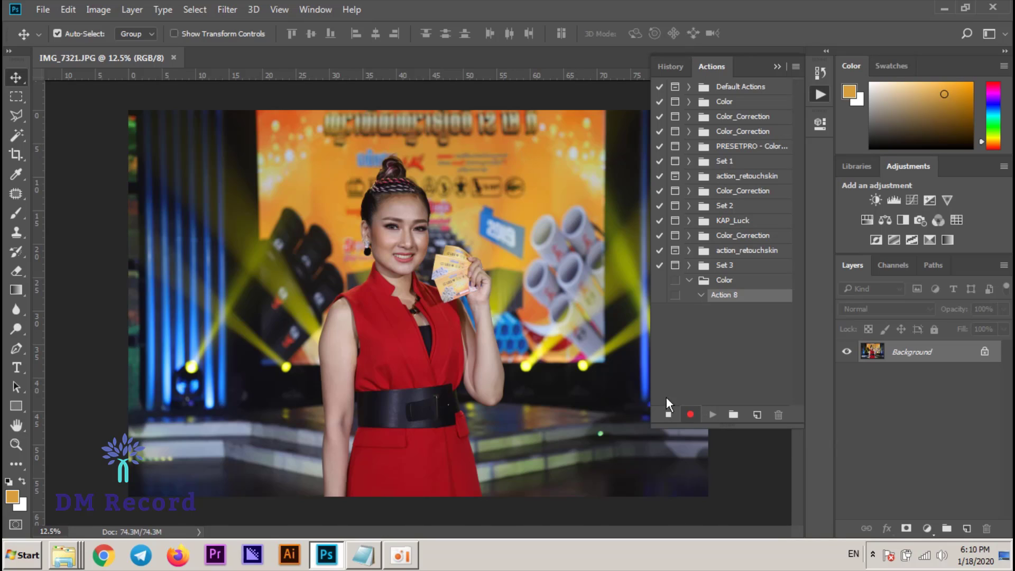
Record a Color Balance adjustment of -21, +10, -14 on the midtones.
drag(751, 66, 801, 23)
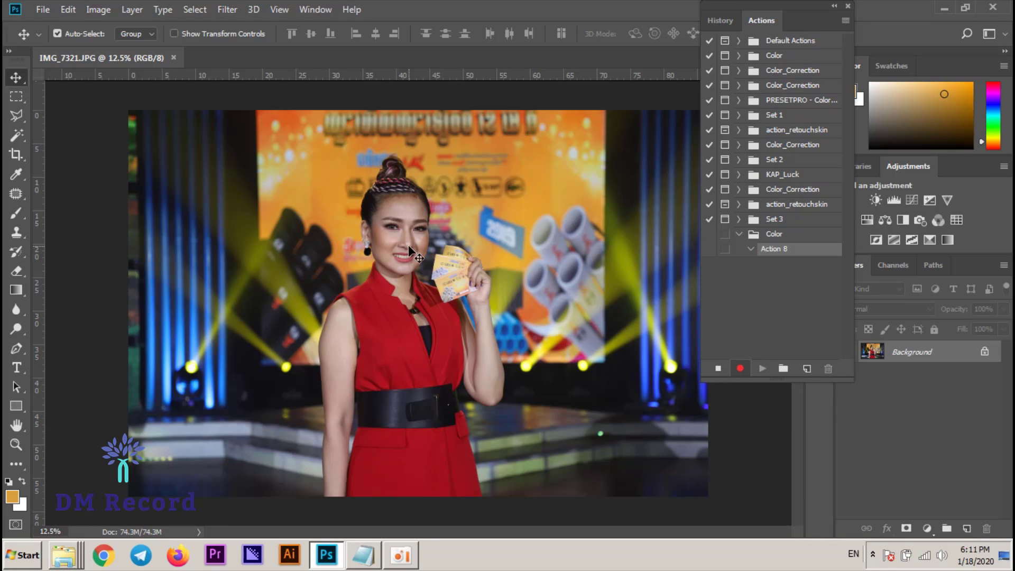
click(93, 12)
mouse_move(117, 45)
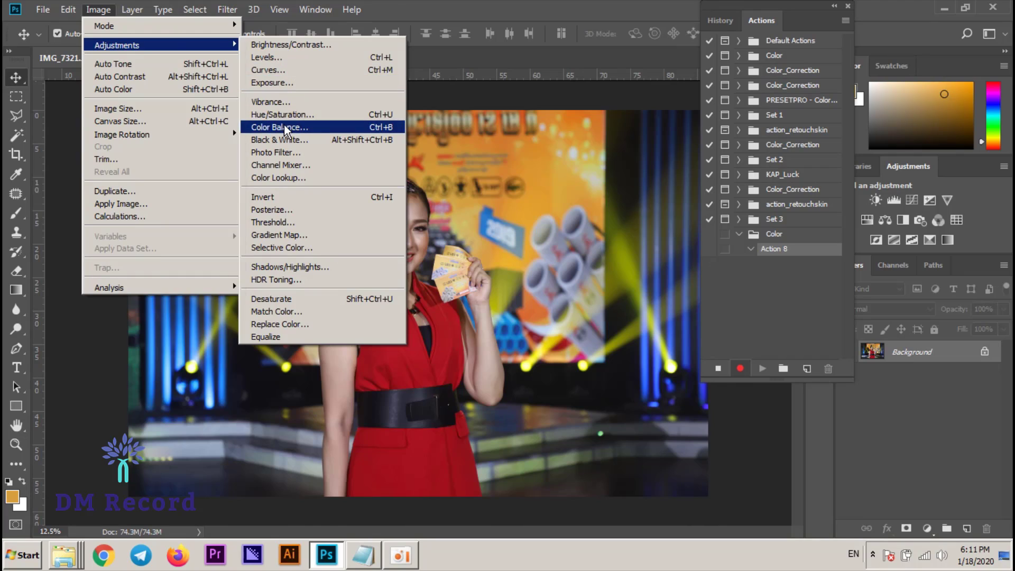
click(284, 127)
drag(279, 282, 606, 147)
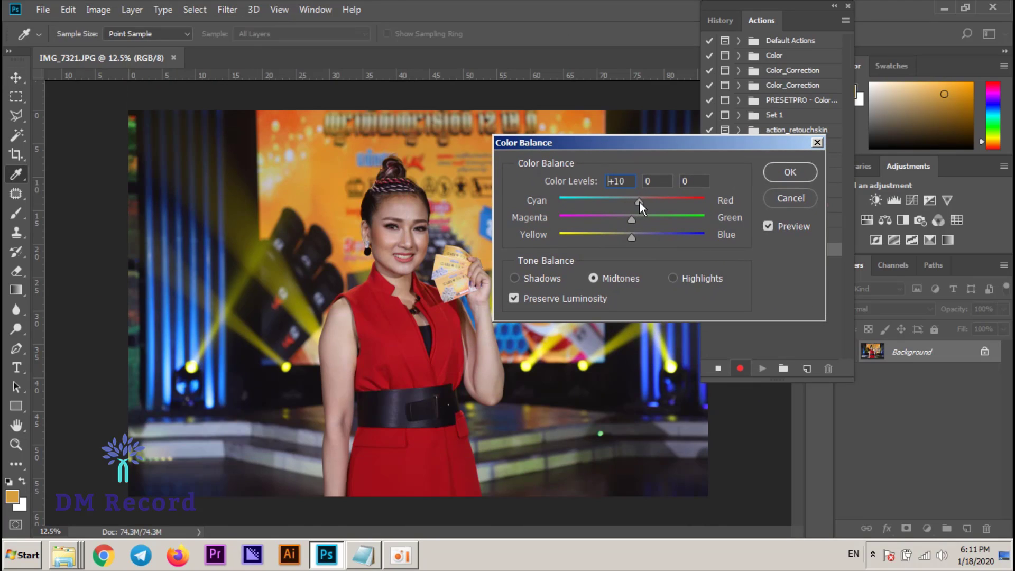
mouse_move(620, 202)
mouse_down()
mouse_move(639, 217)
mouse_move(620, 239)
mouse_up()
click(779, 173)
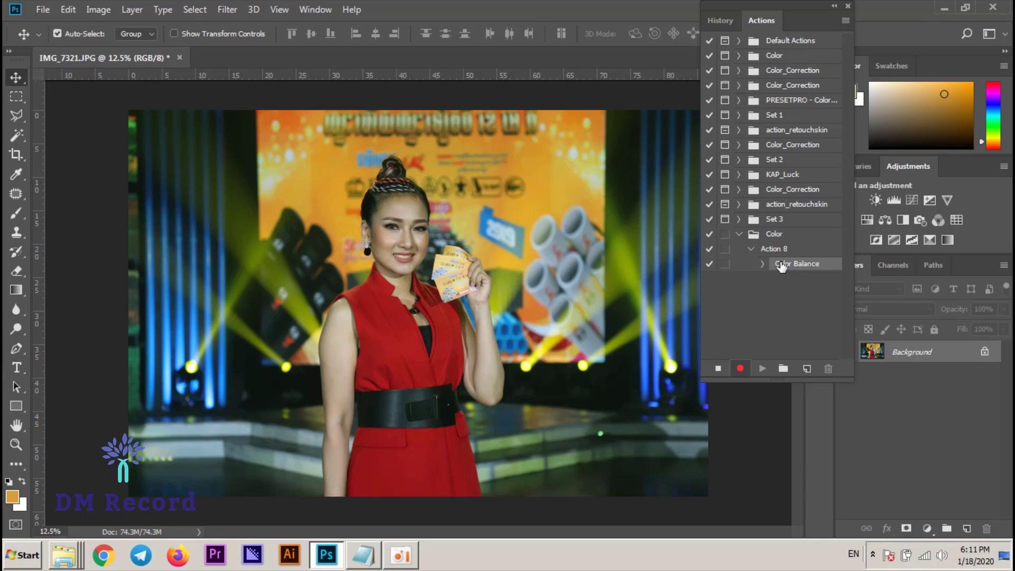
click(92, 10)
mouse_move(116, 46)
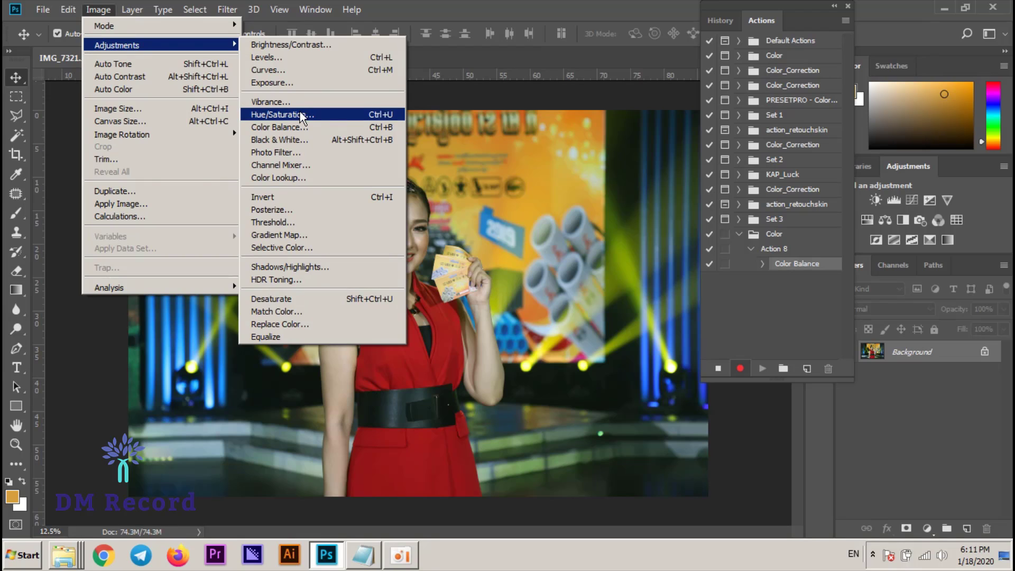
click(296, 126)
Record a Curves step brightening the RGB curve with a slight Blue shadow lift.
key(Return)
key(v)
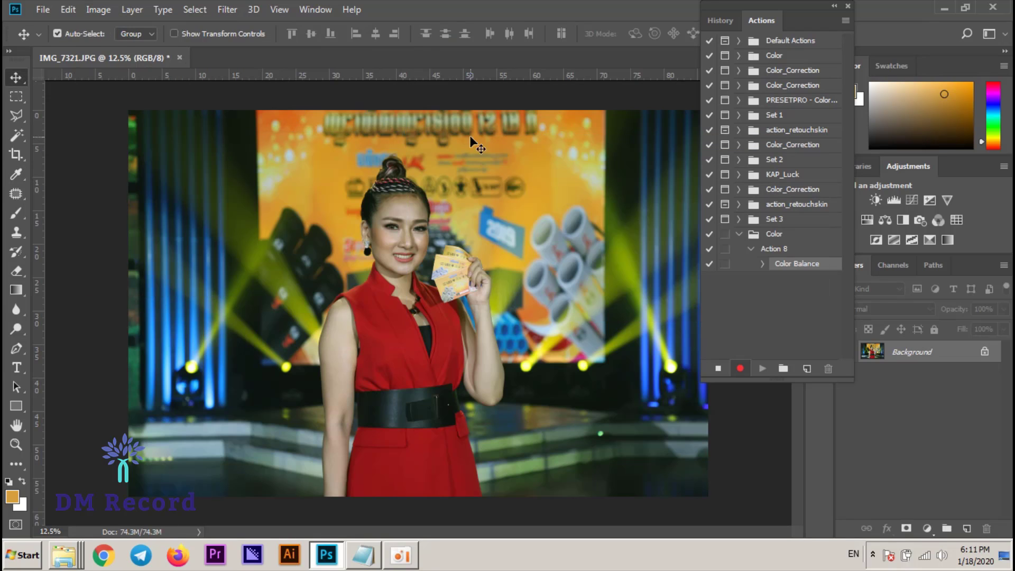
click(98, 9)
mouse_move(116, 45)
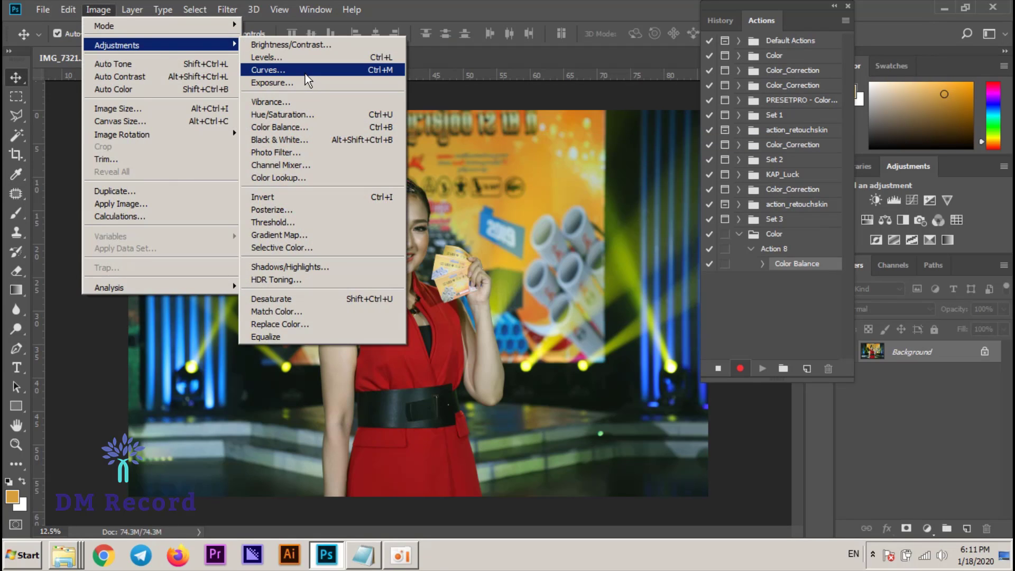
click(303, 71)
drag(444, 74, 716, 117)
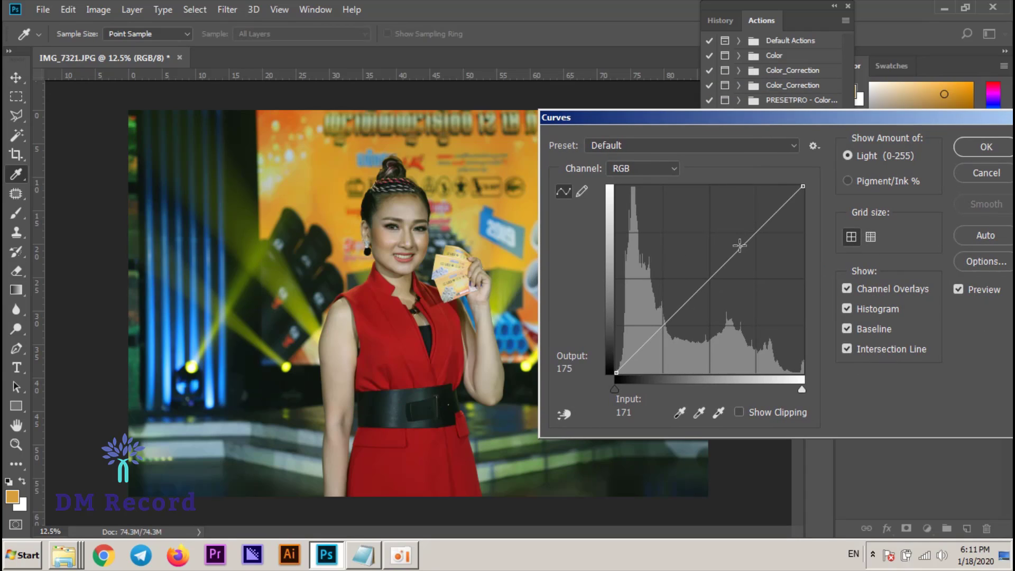
drag(737, 245, 738, 239)
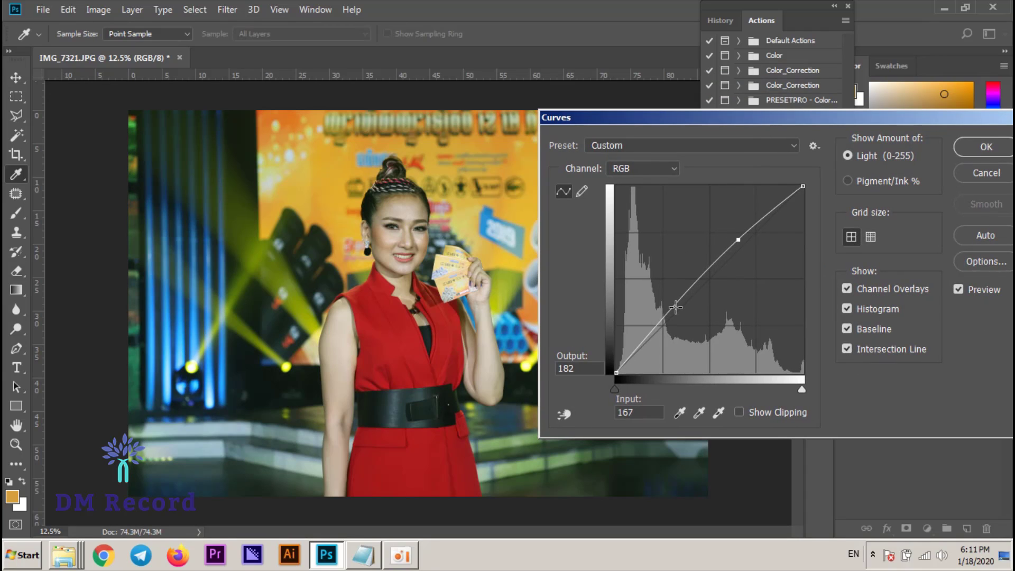
drag(668, 317, 662, 310)
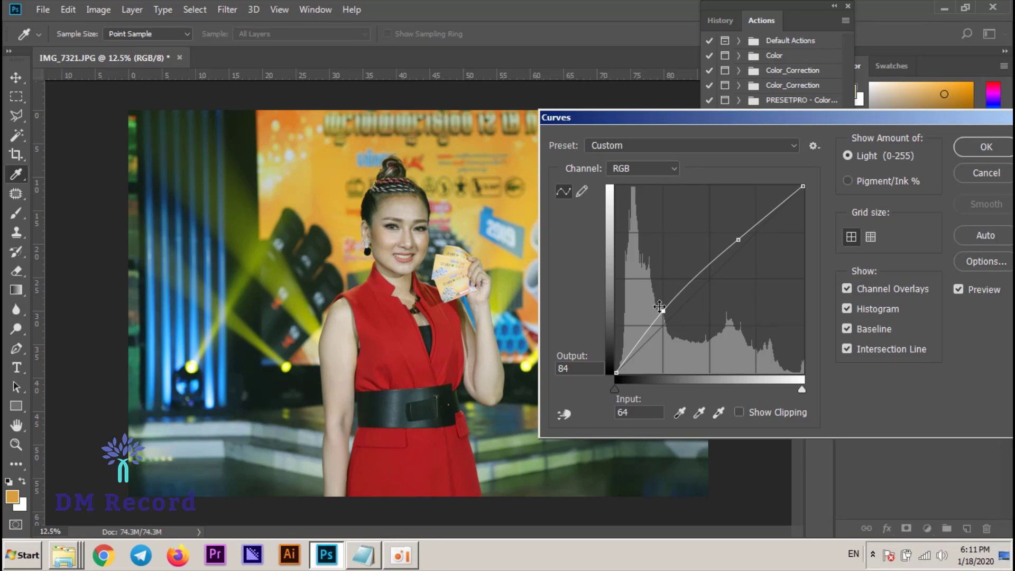
click(635, 169)
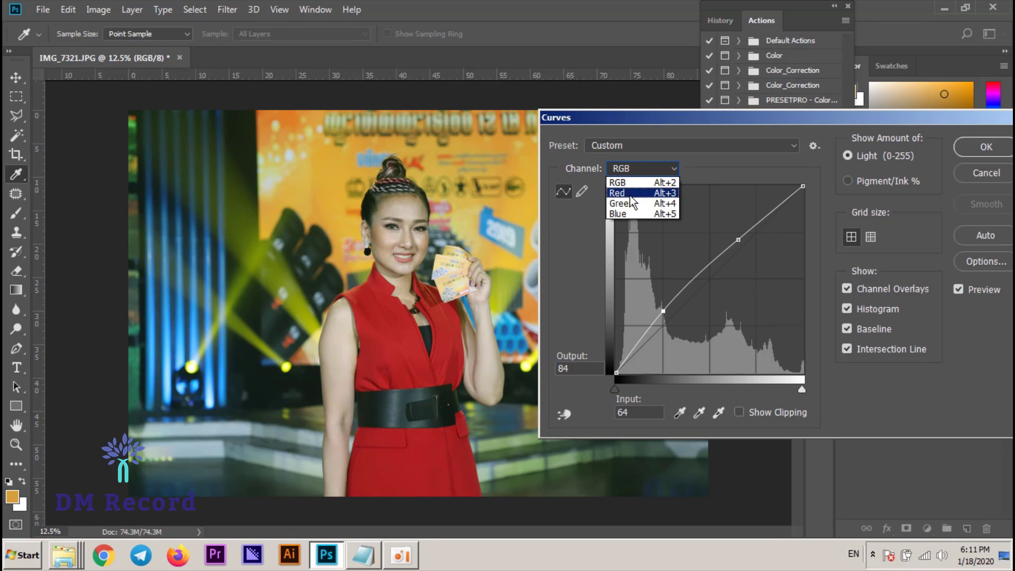
click(619, 214)
drag(668, 320, 661, 321)
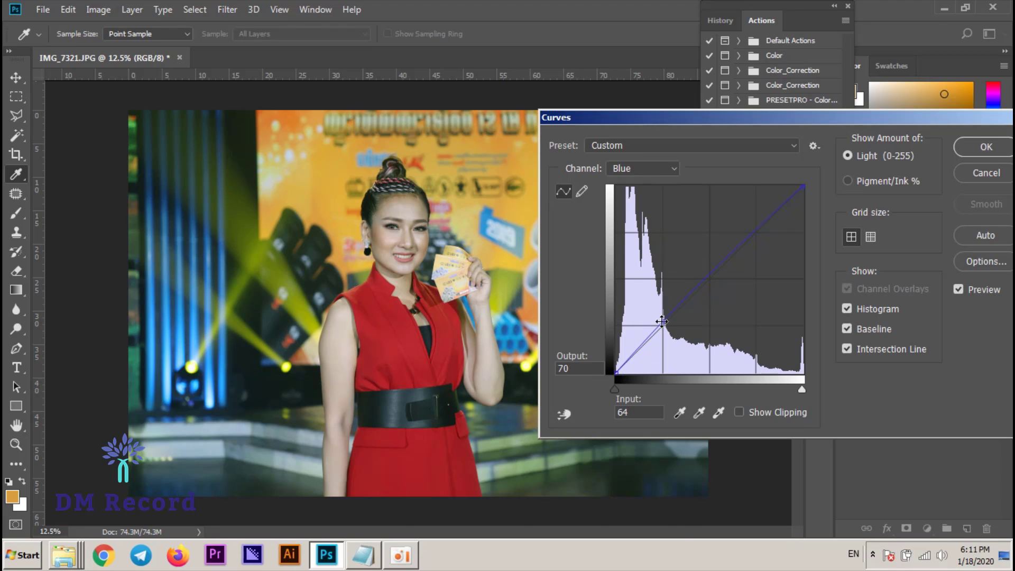
click(961, 146)
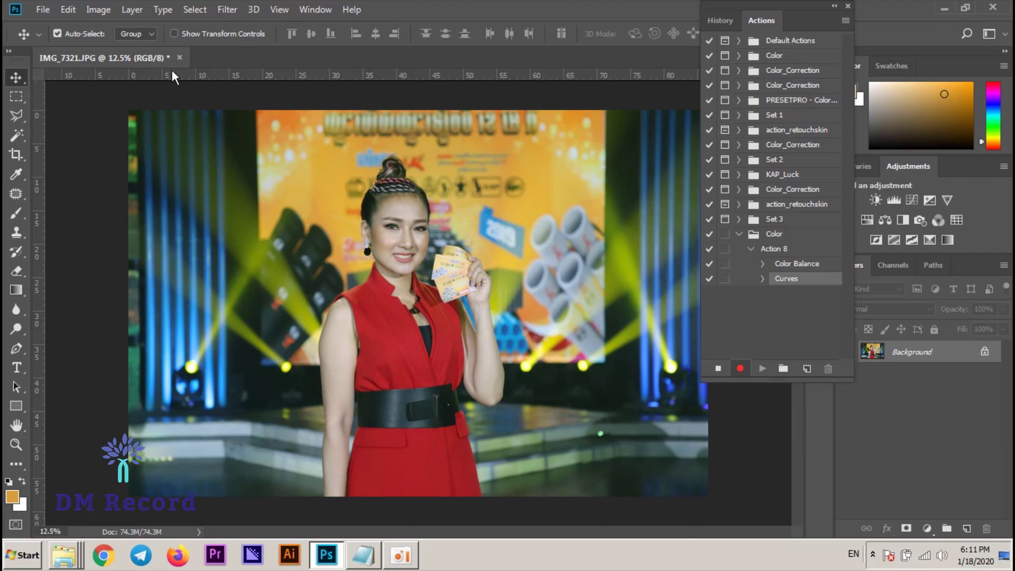
click(93, 10)
mouse_move(117, 45)
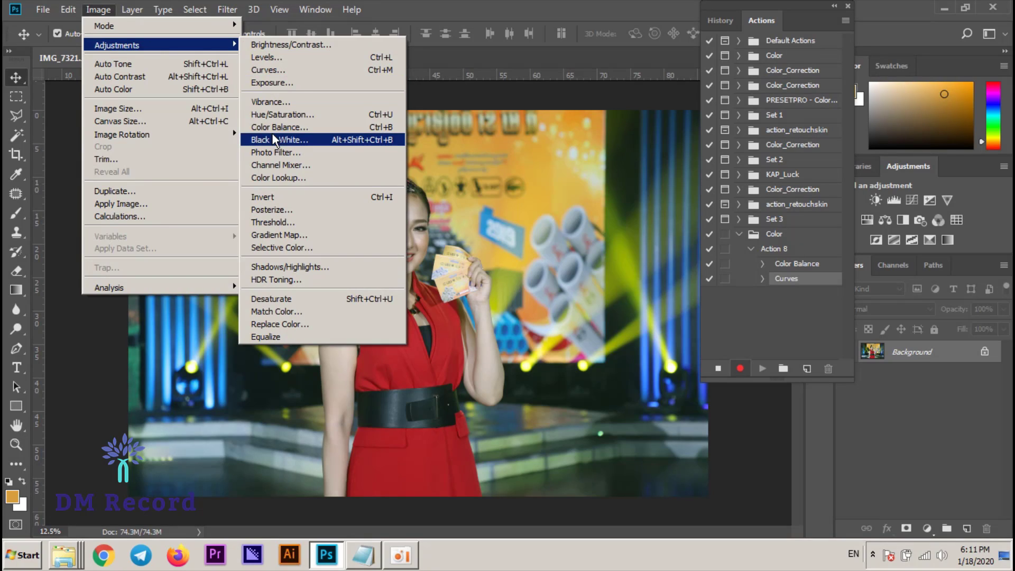
Record a Hue/Saturation step raising Reds saturation by +22.
click(272, 119)
drag(762, 180, 756, 179)
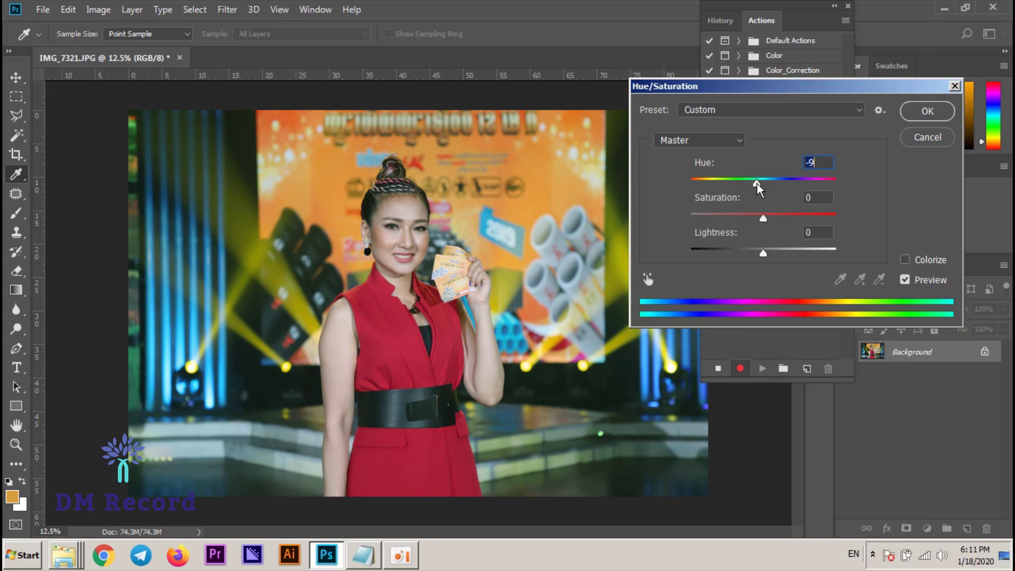
click(690, 140)
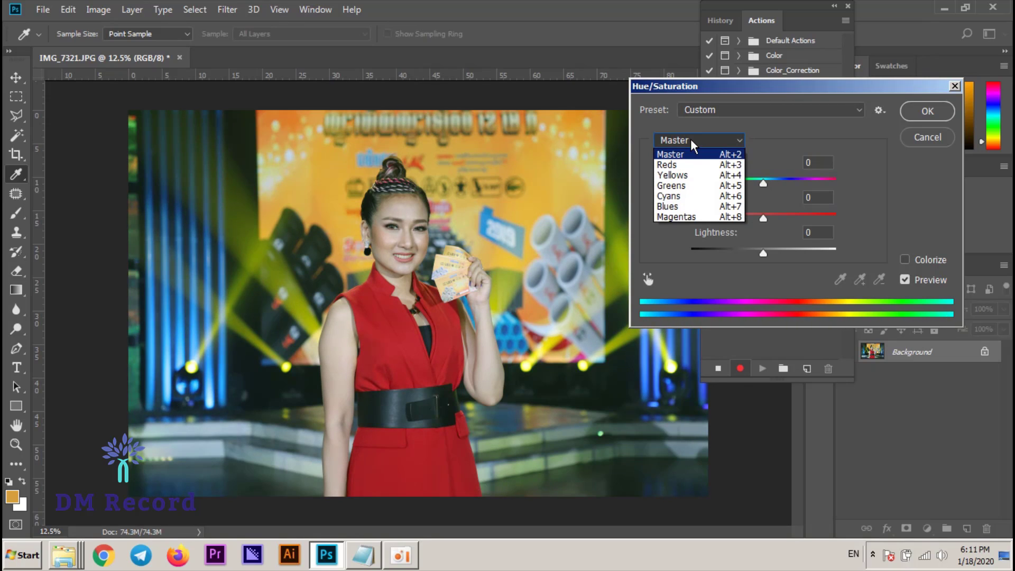
click(708, 164)
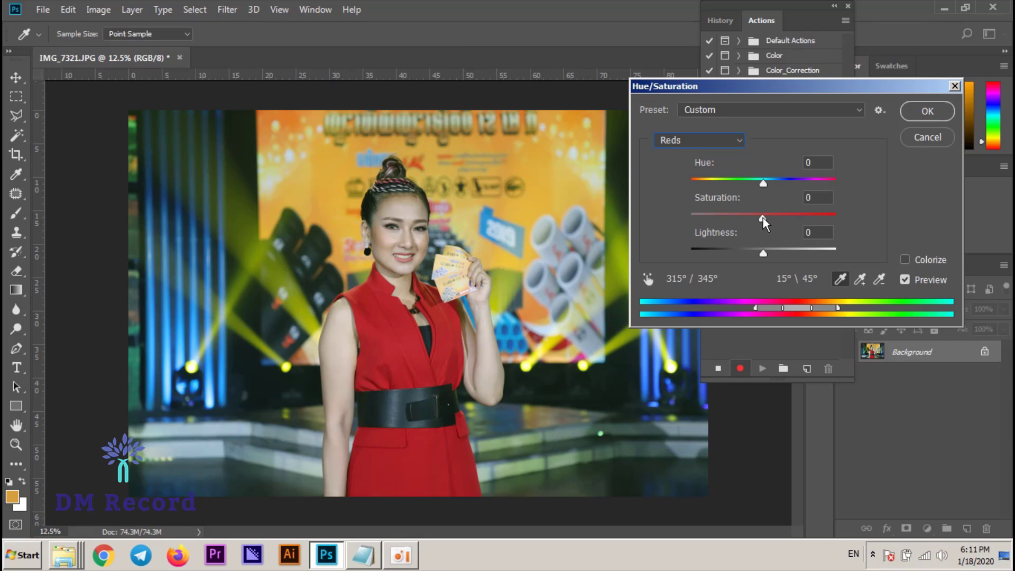
drag(763, 218, 779, 218)
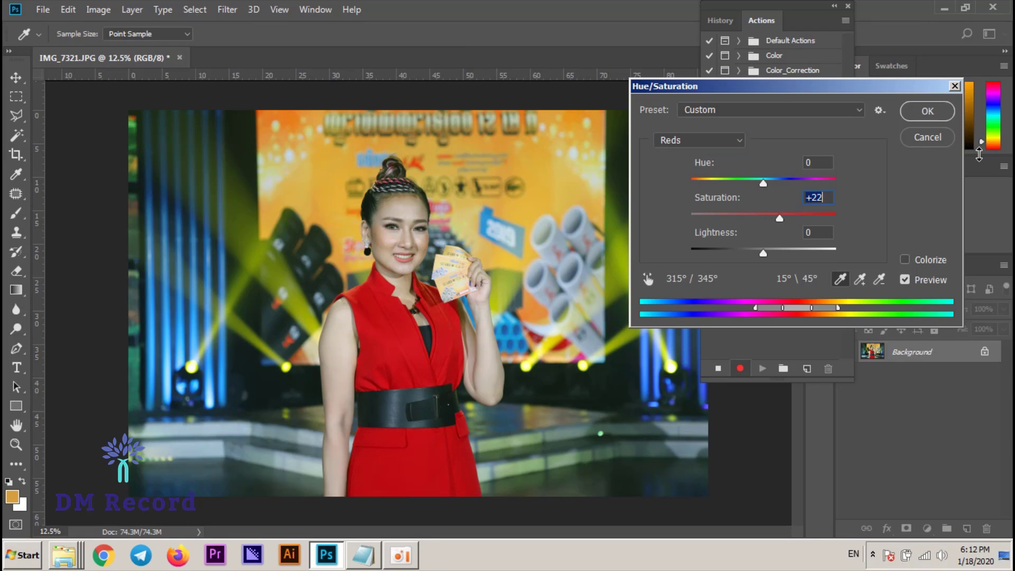
click(929, 111)
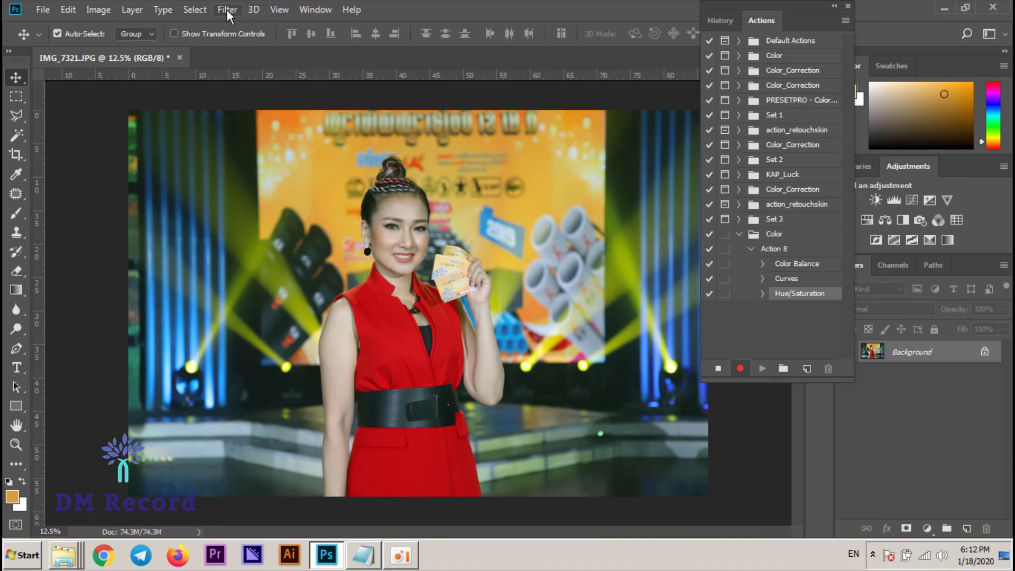
Record a Camera Raw Filter with Exposure +0.15 and Temperature -6.
click(226, 9)
click(255, 90)
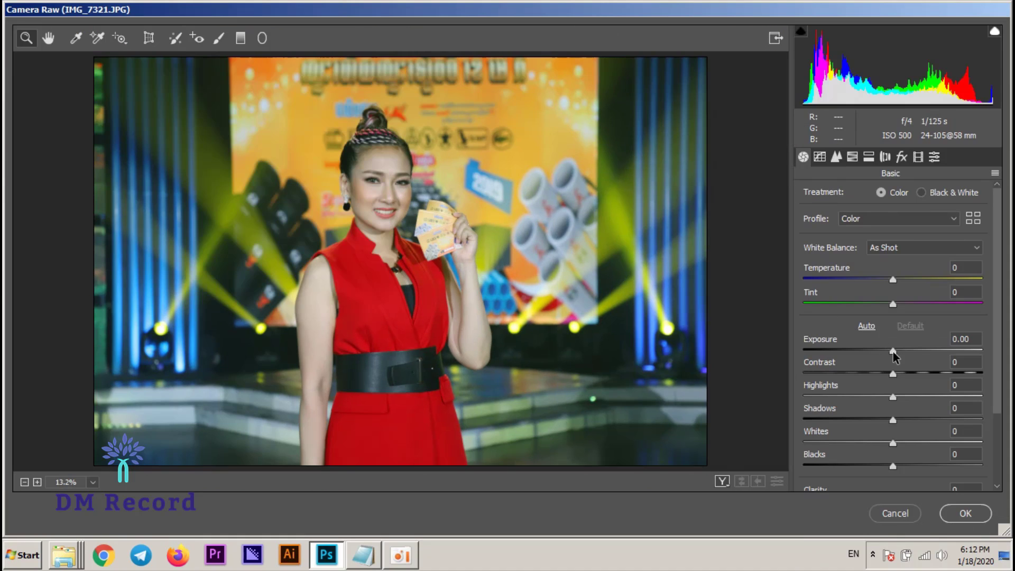
drag(891, 353, 893, 353)
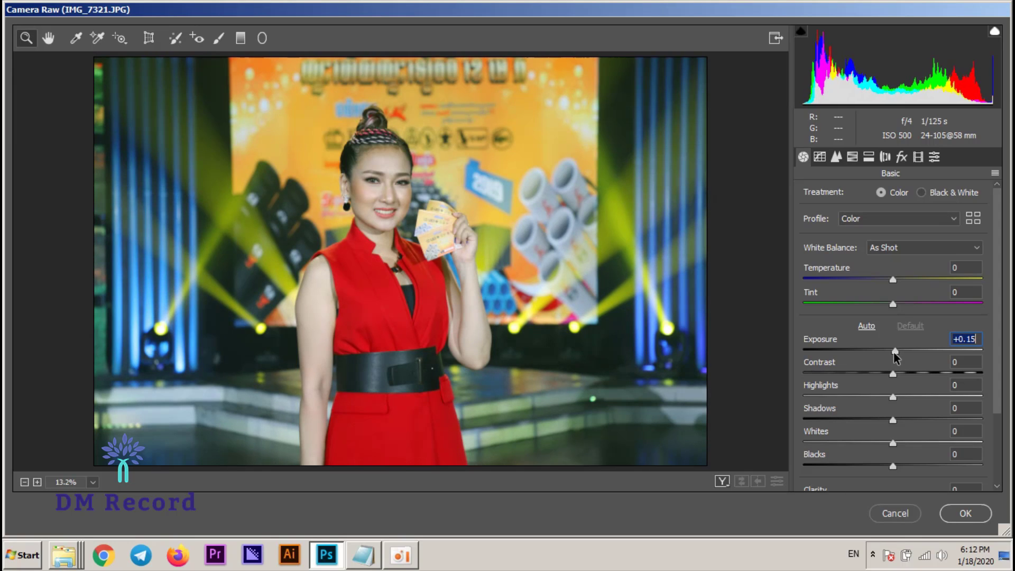
drag(891, 279, 884, 280)
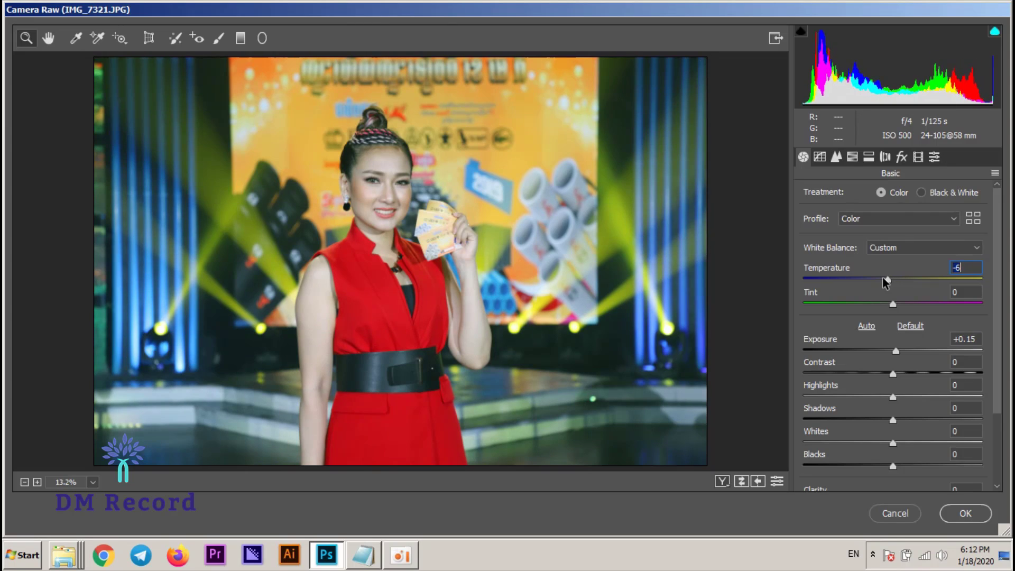
click(957, 512)
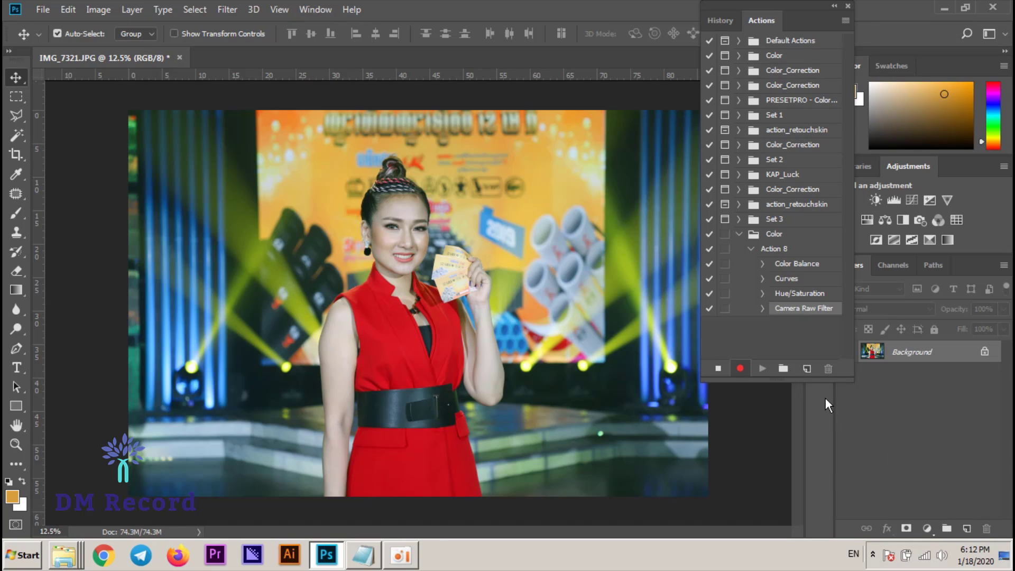
right_click(61, 557)
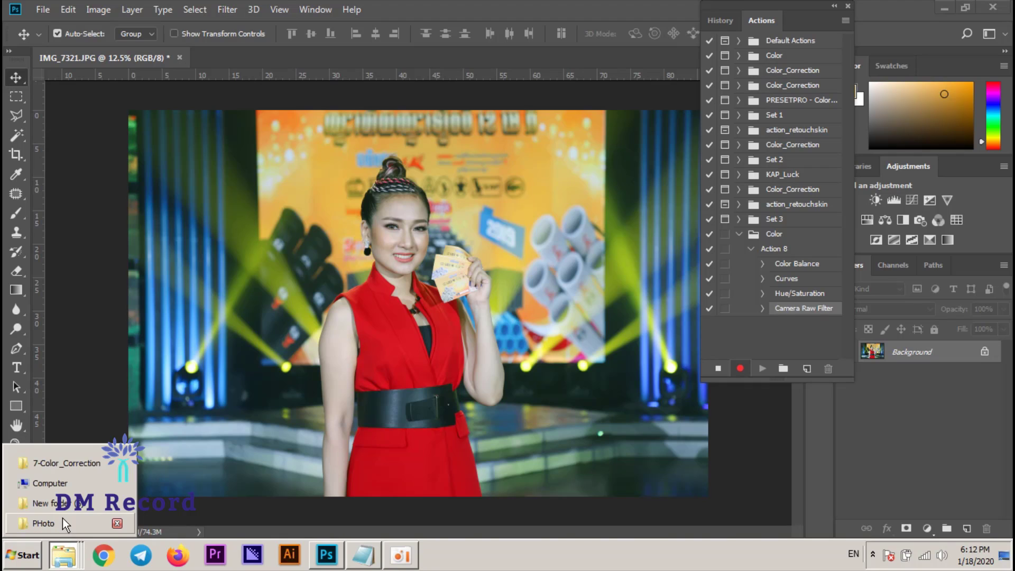
click(62, 506)
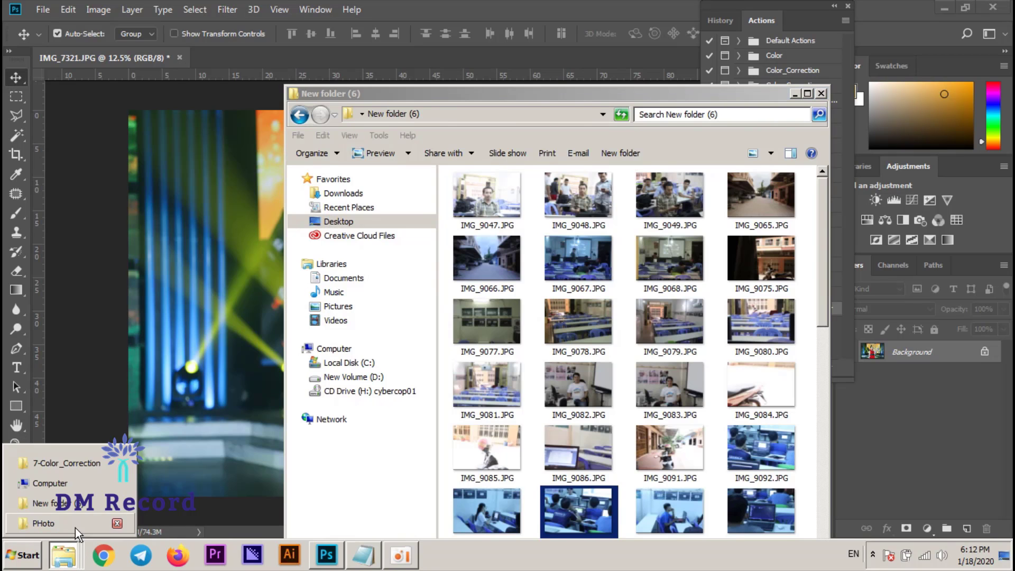
right_click(63, 556)
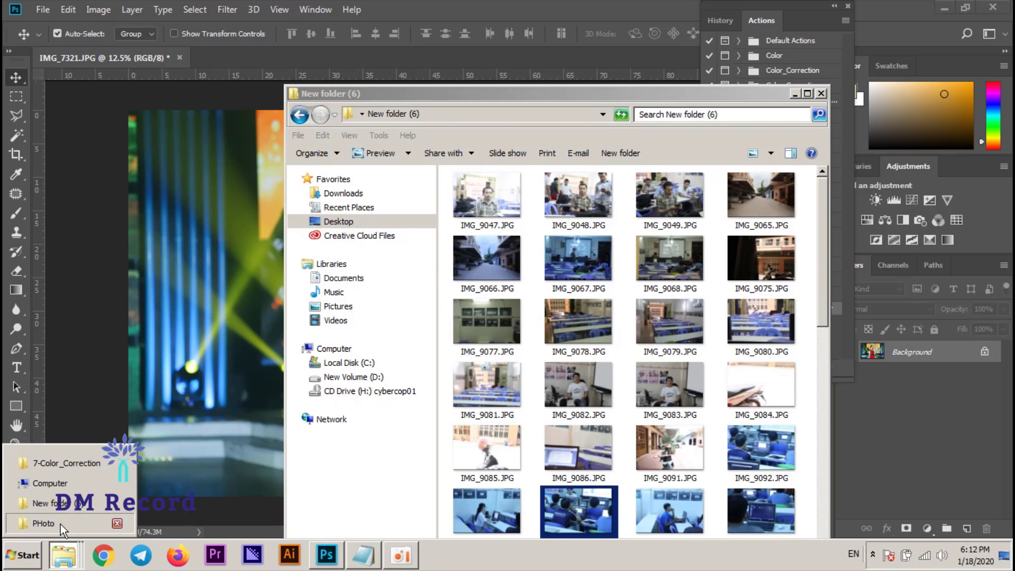
click(48, 521)
double_click(532, 95)
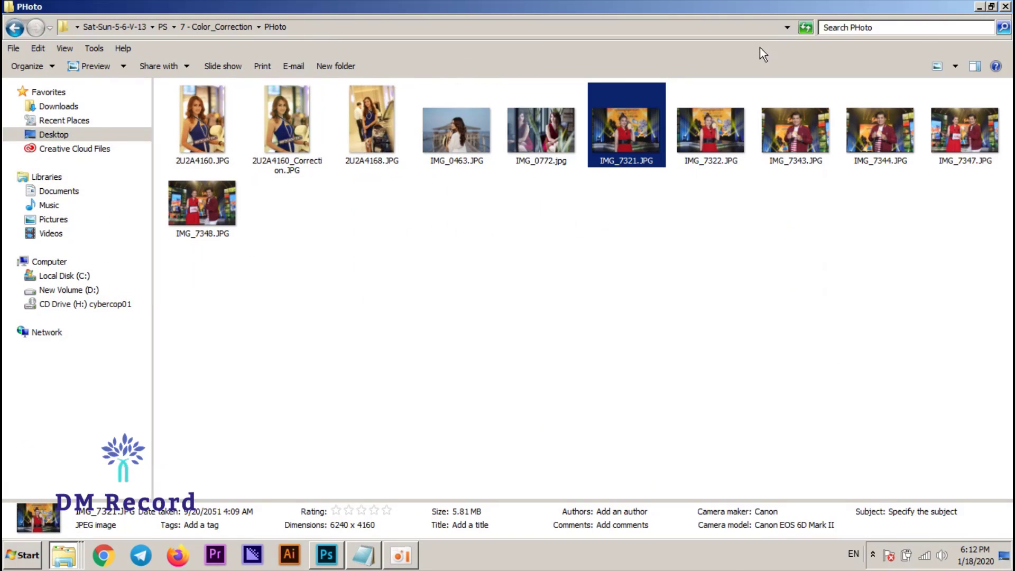
click(955, 69)
click(956, 40)
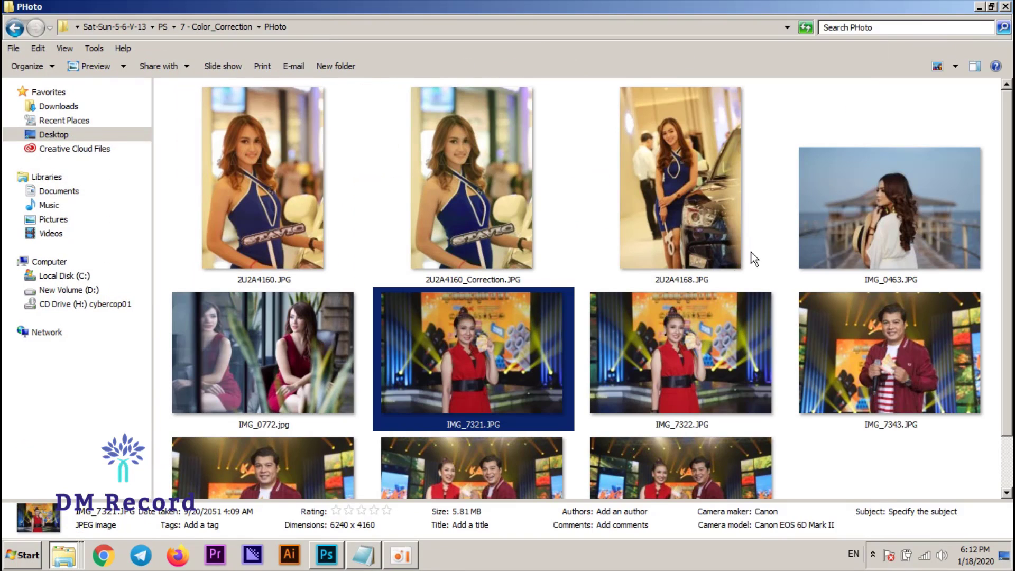
double_click(503, 368)
click(542, 520)
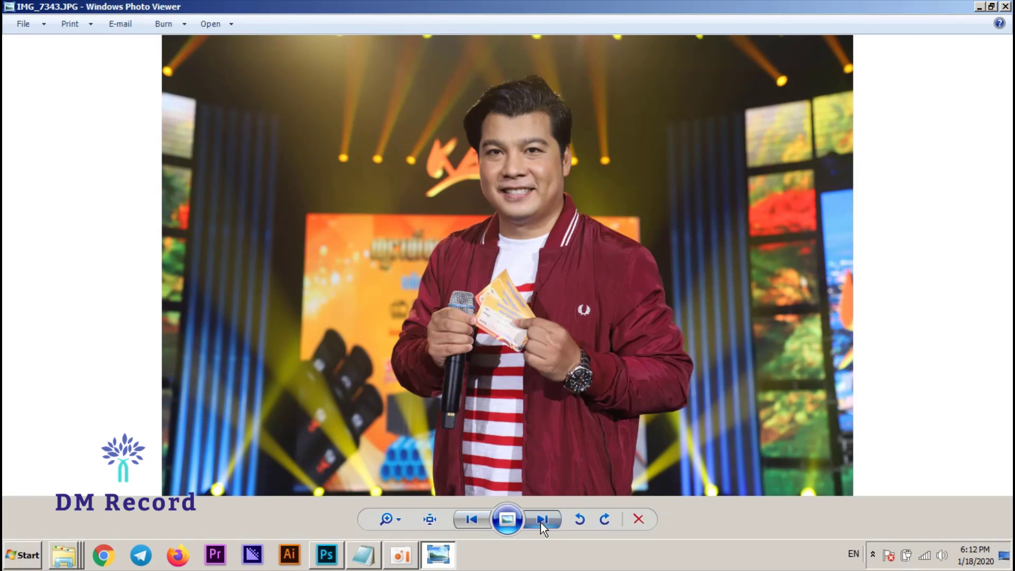
click(540, 521)
click(1006, 6)
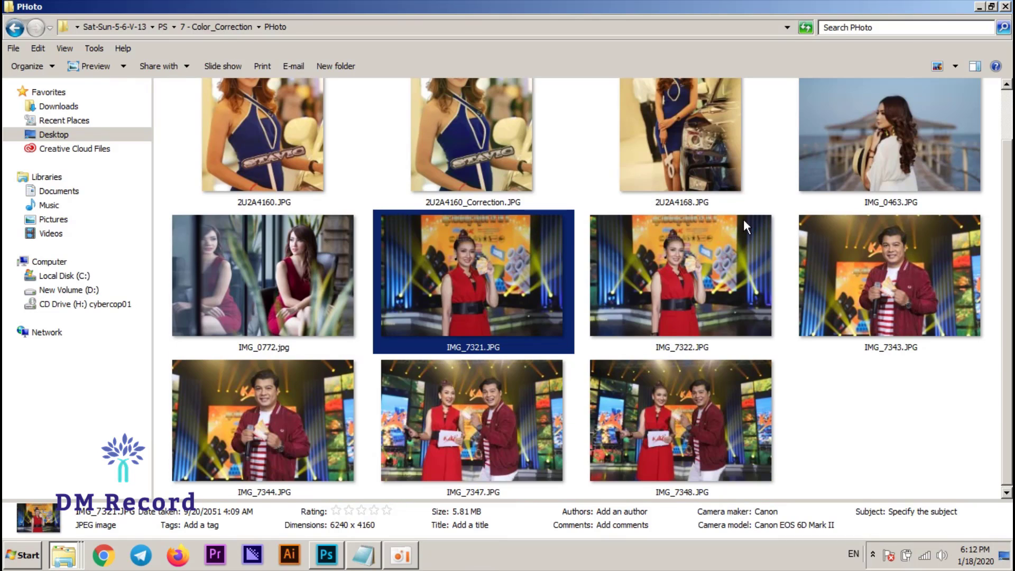
double_click(650, 414)
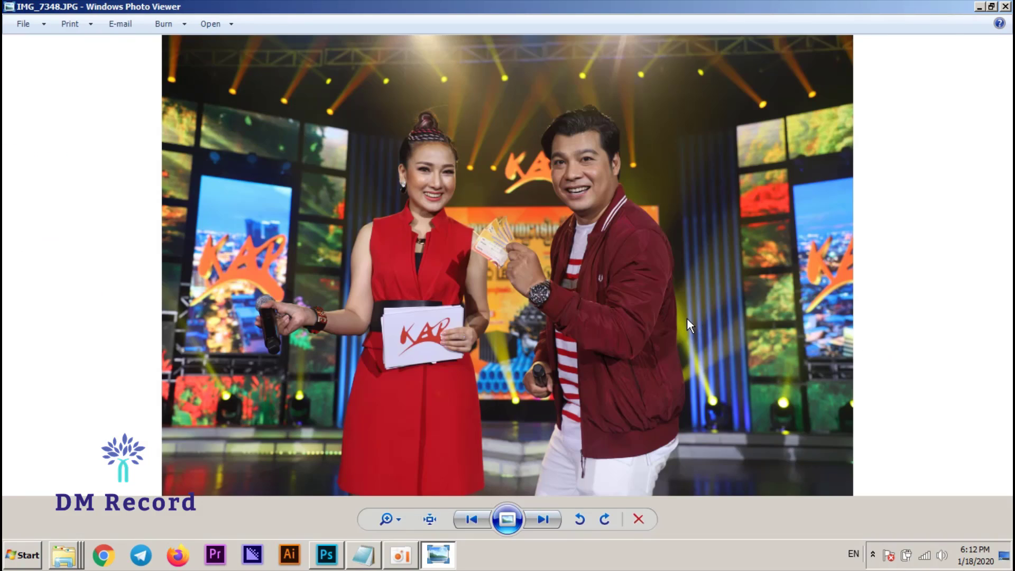
click(1005, 7)
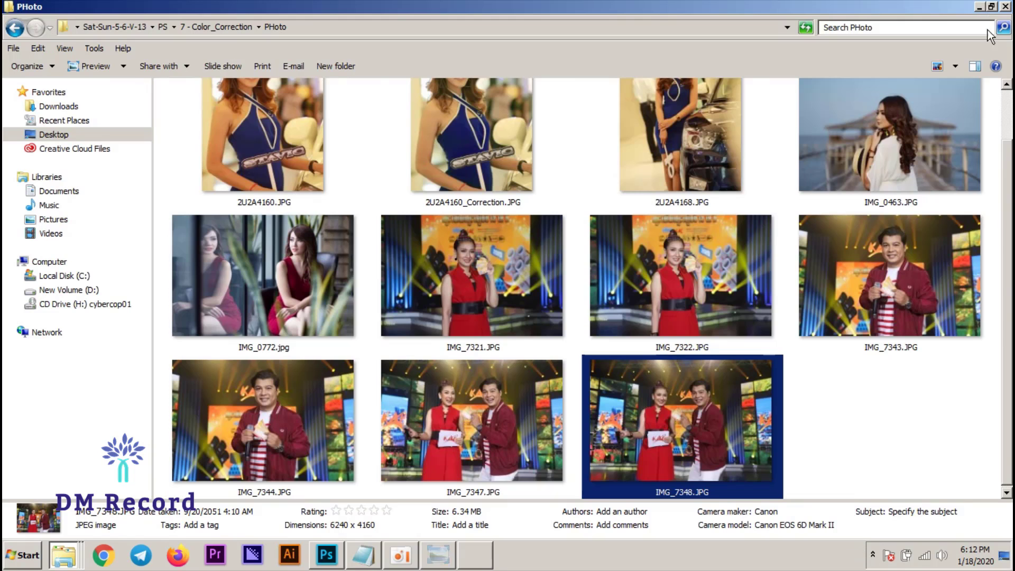
double_click(539, 195)
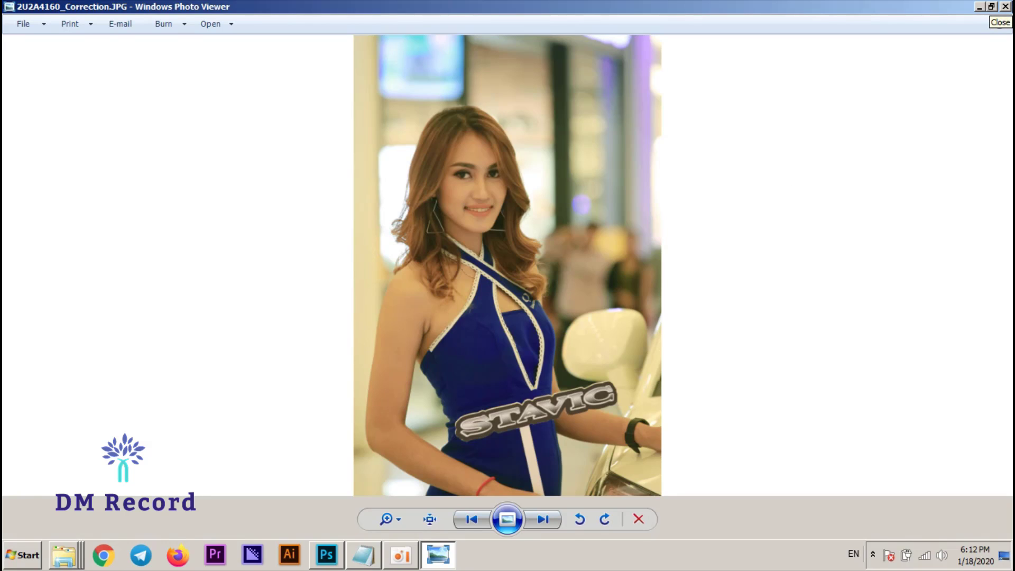
click(1005, 6)
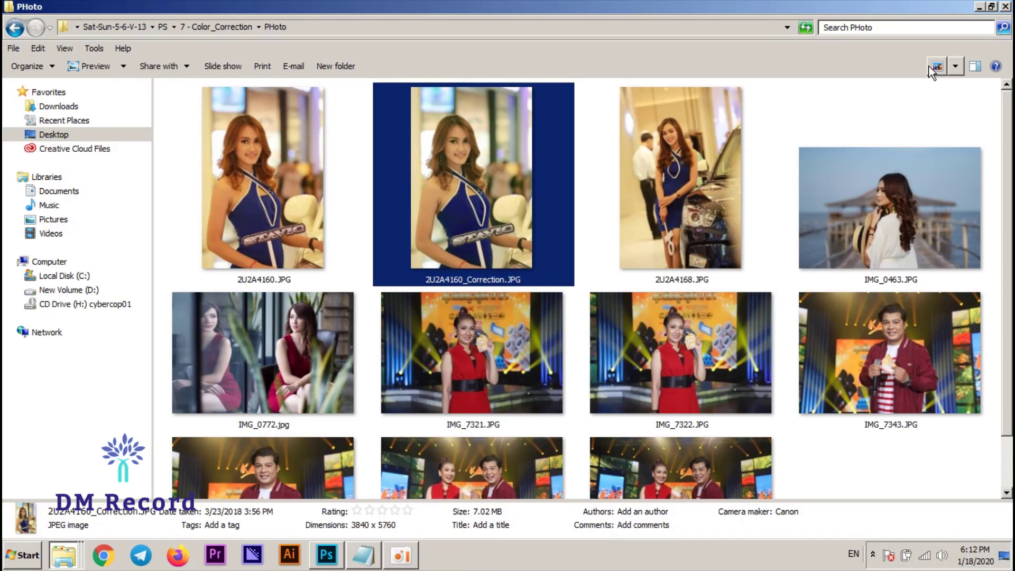
click(976, 5)
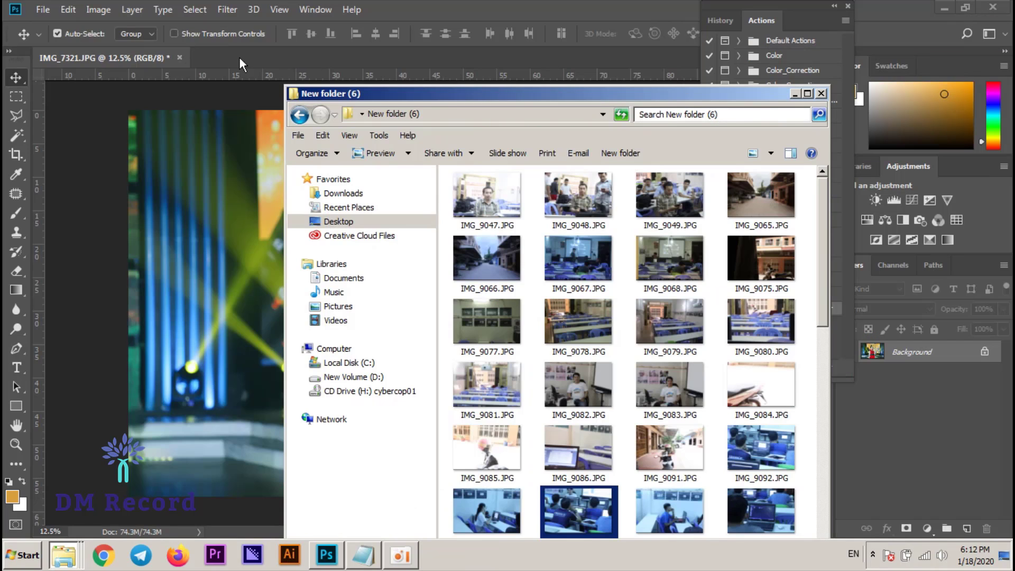
click(147, 55)
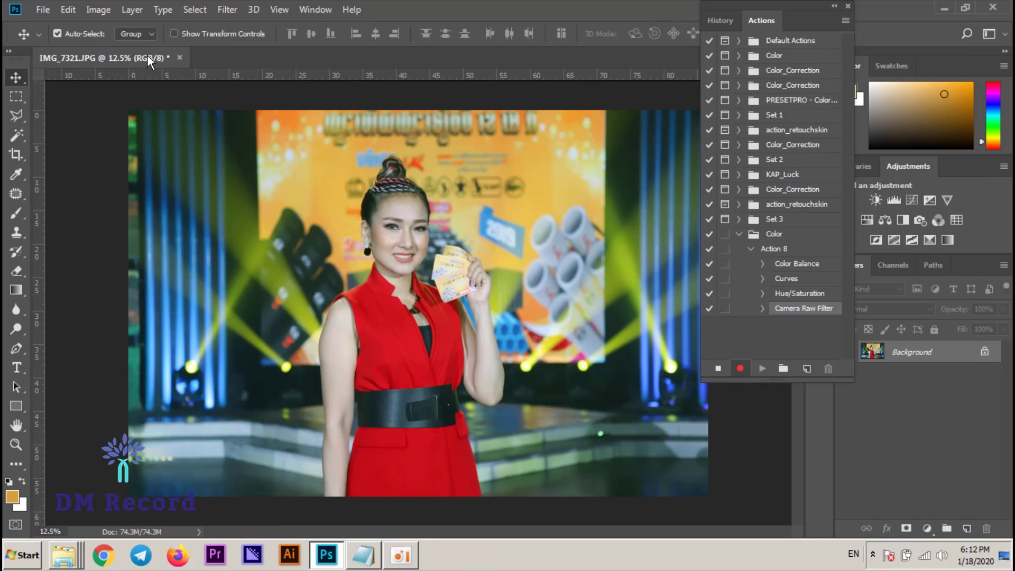
Stop recording the action and turn on dialog pauses for the Color set.
click(717, 368)
click(724, 234)
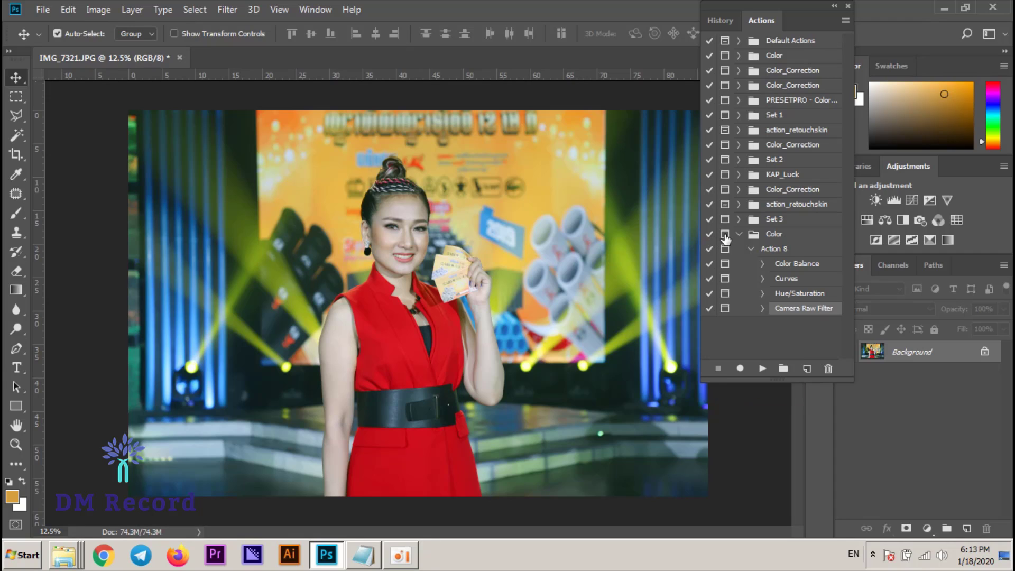
click(738, 233)
Save the stage photo as IMG_7321.jpg at JPEG quality 12 in a new Final folder.
click(43, 10)
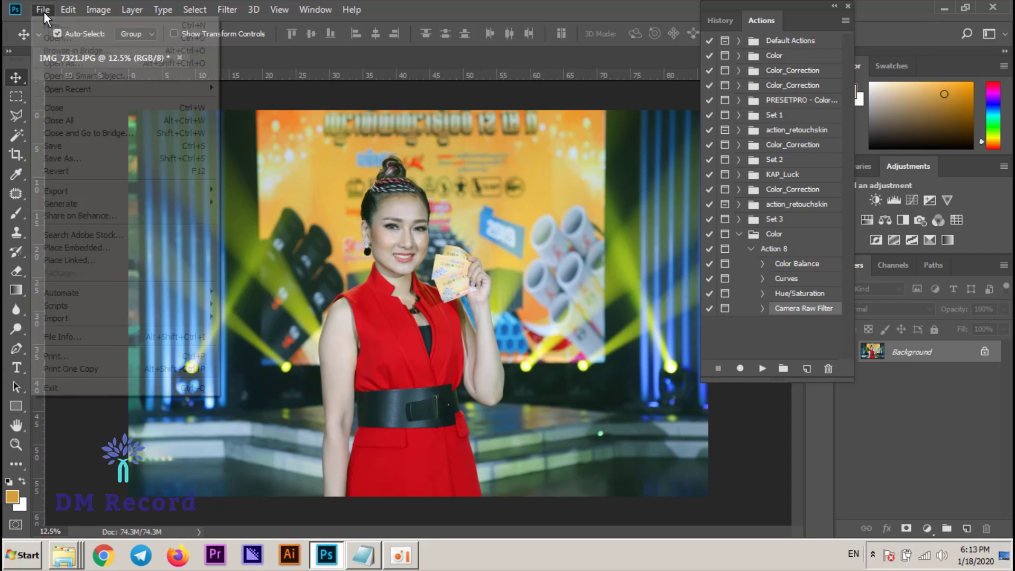
click(67, 144)
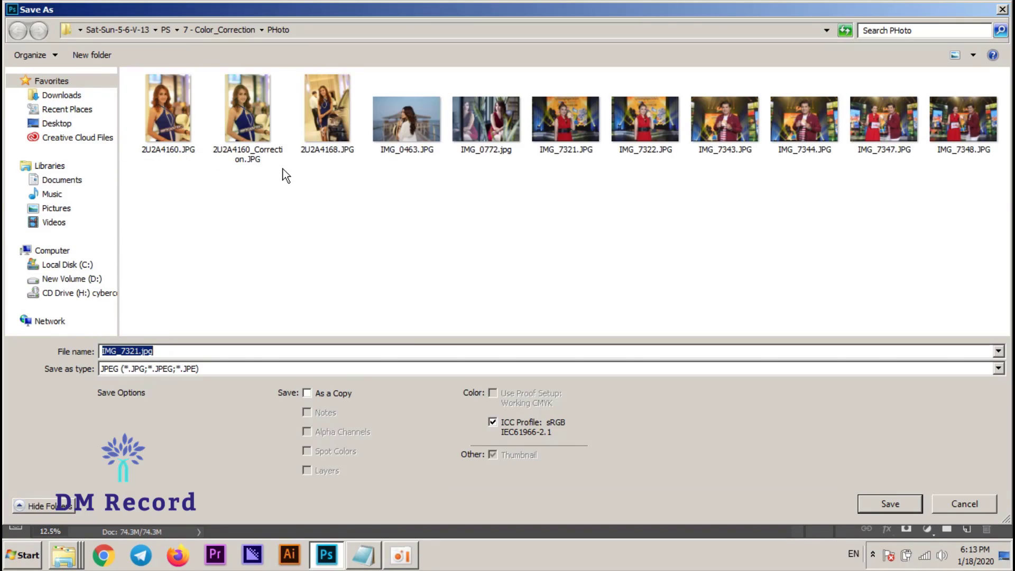
click(100, 57)
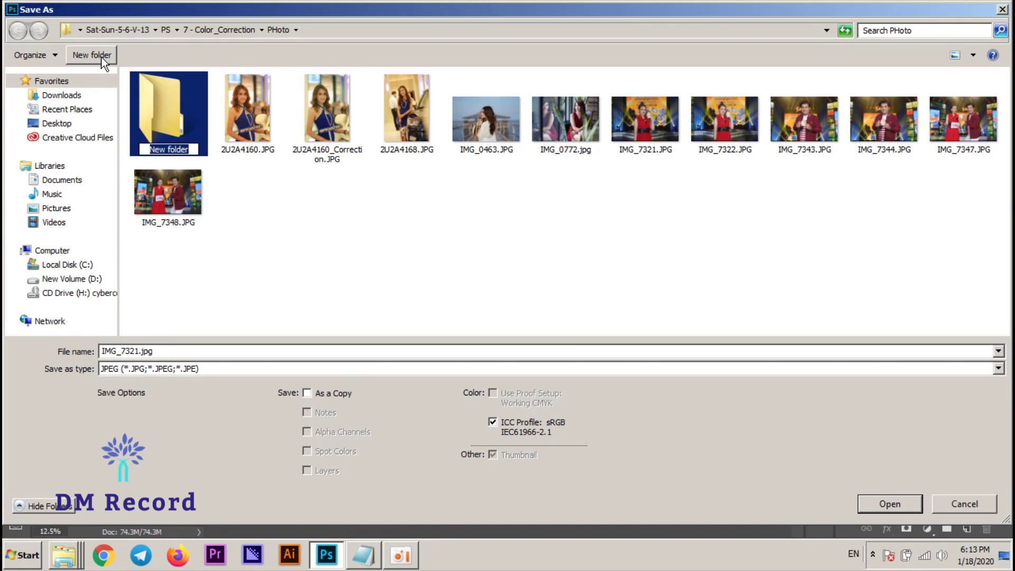
text(Final)
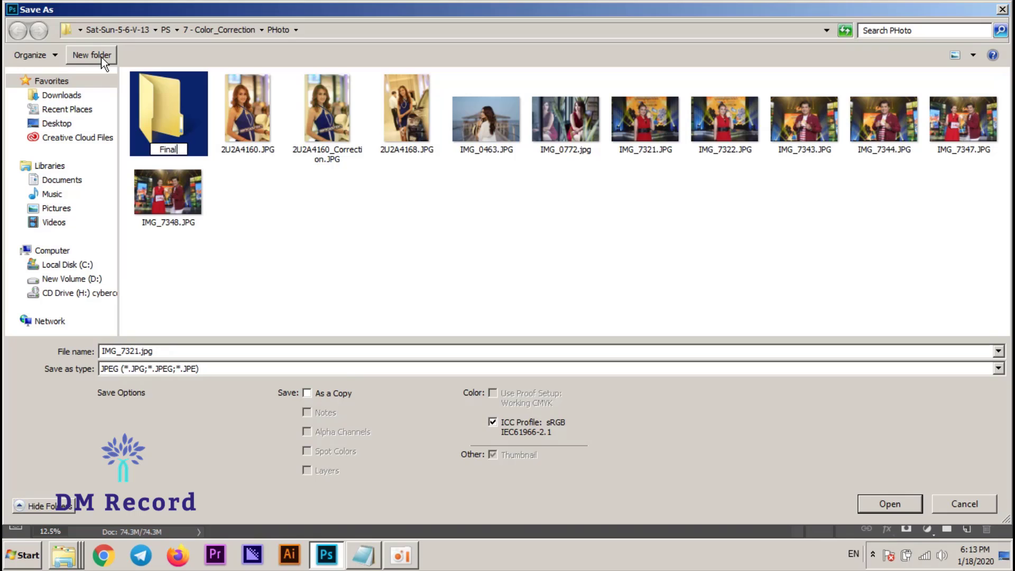
key(Return)
key(Return)
click(891, 504)
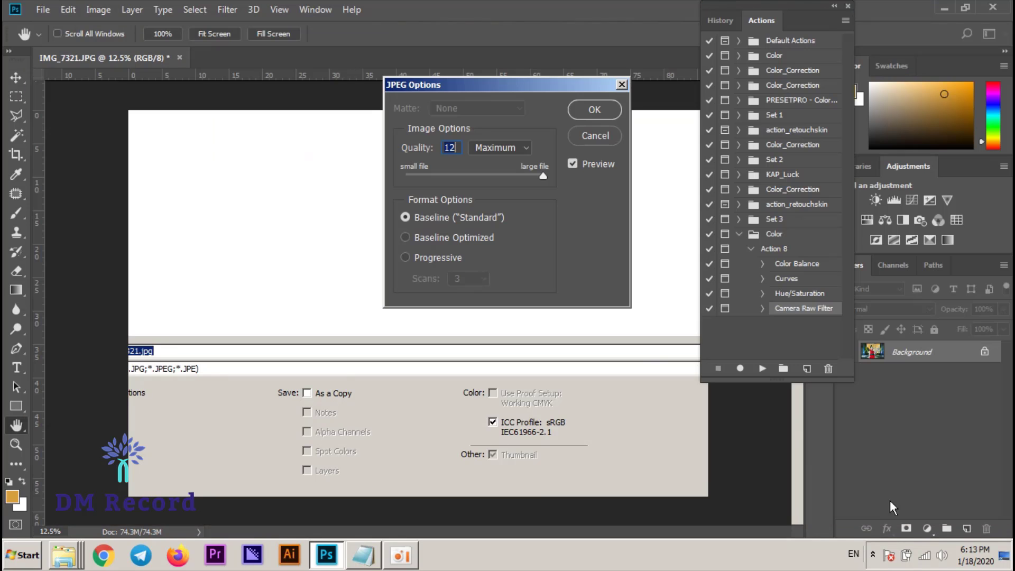
click(597, 111)
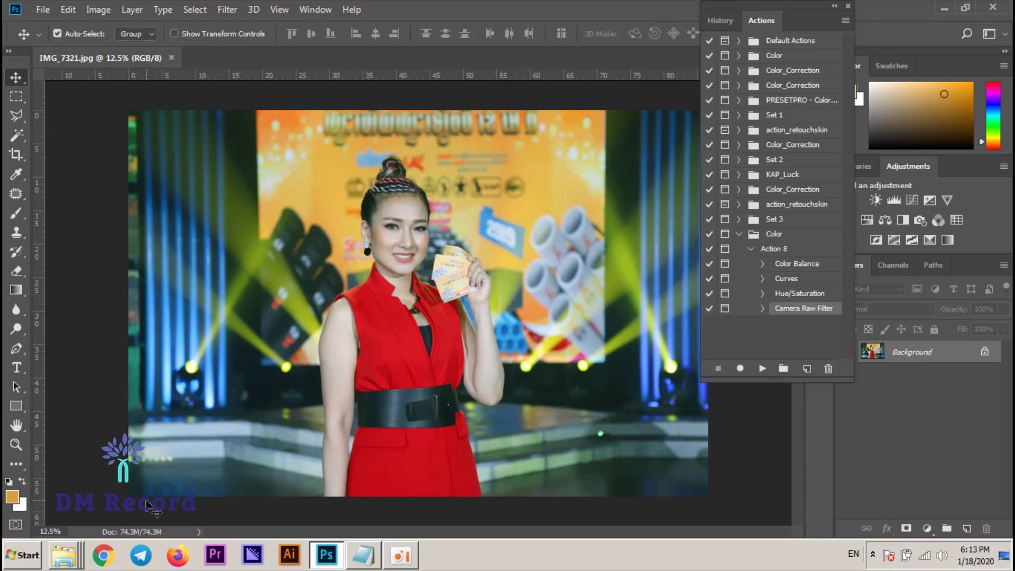
Close the New folder (6) window and select IMG_7344.JPG in the PHoto folder.
click(60, 565)
click(50, 502)
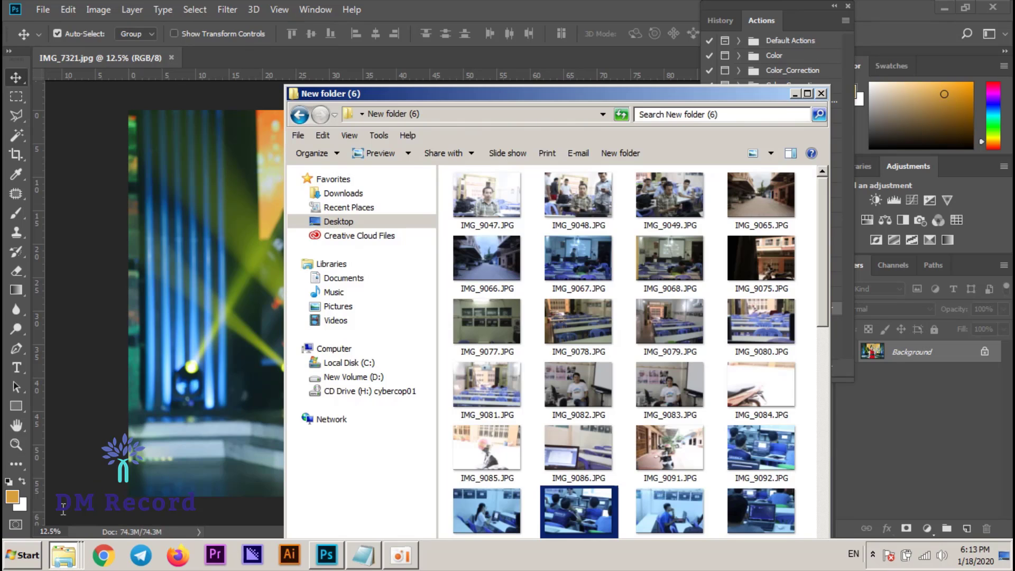
click(821, 94)
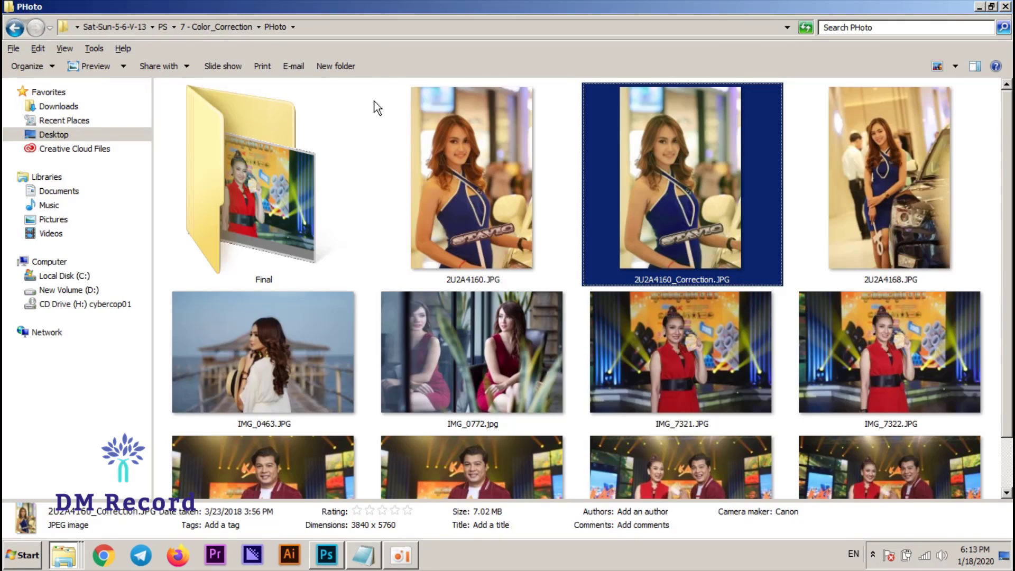
scroll(649, 316, down, 3)
click(467, 396)
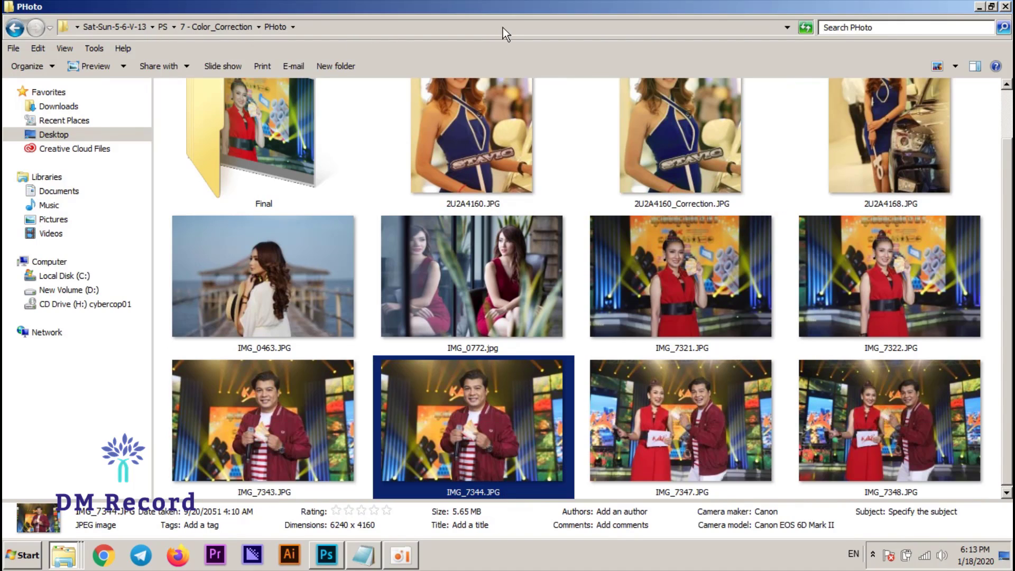
Drag IMG_7344.JPG from the PHoto folder into Photoshop as a second document.
drag(503, 28, 759, 100)
scroll(760, 356, down, 3)
scroll(760, 354, down, 5)
scroll(760, 354, down, 3)
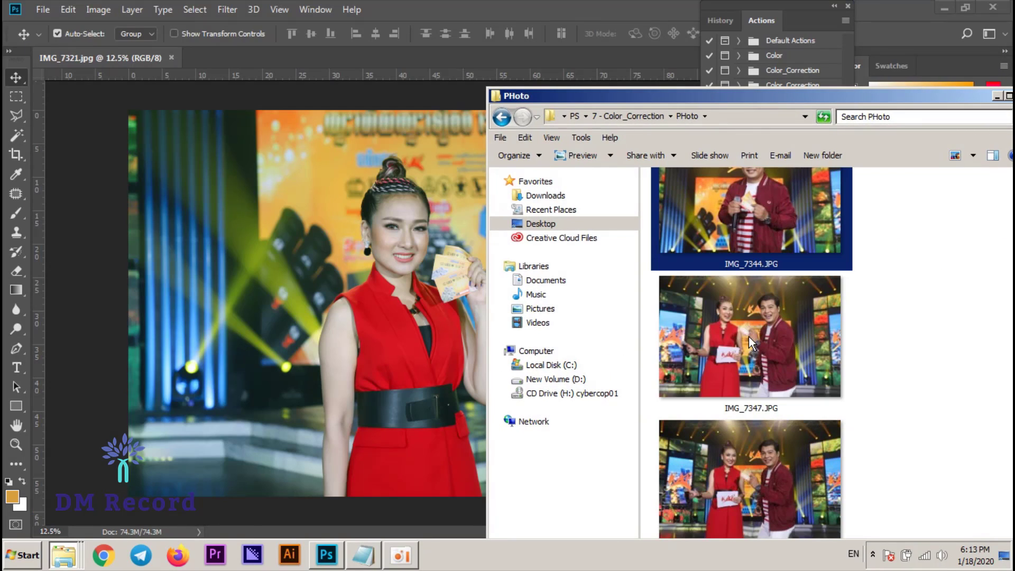
click(281, 50)
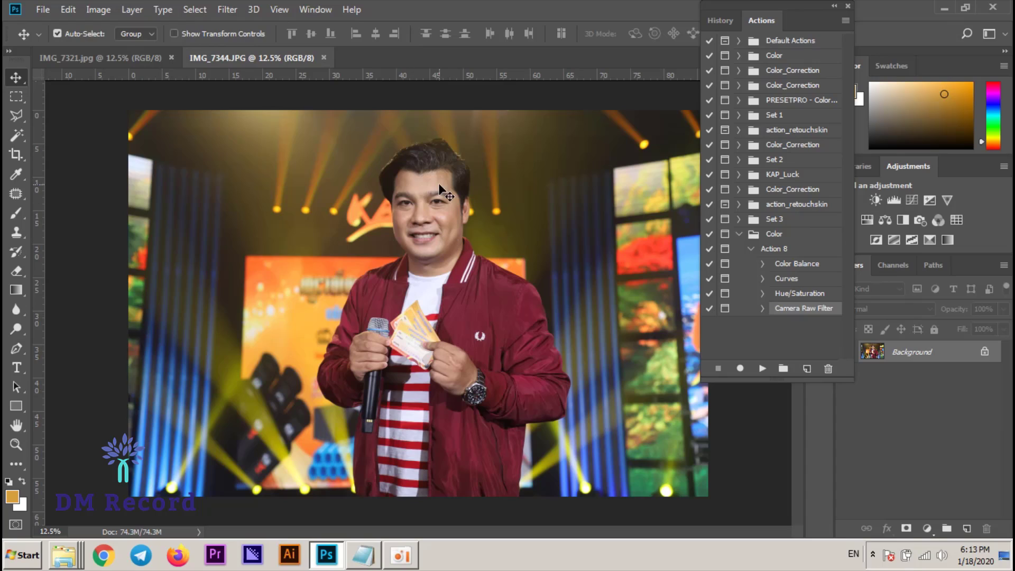
Replay Action 8 on IMG_7344, accepting its Color Balance, Curves, Hue/Saturation and Camera Raw steps.
click(774, 251)
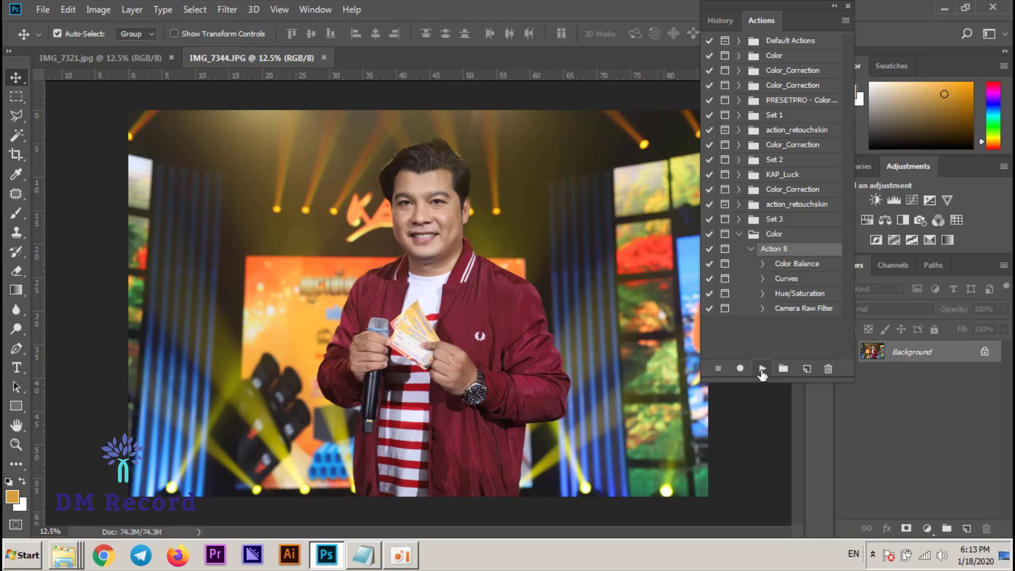
click(762, 368)
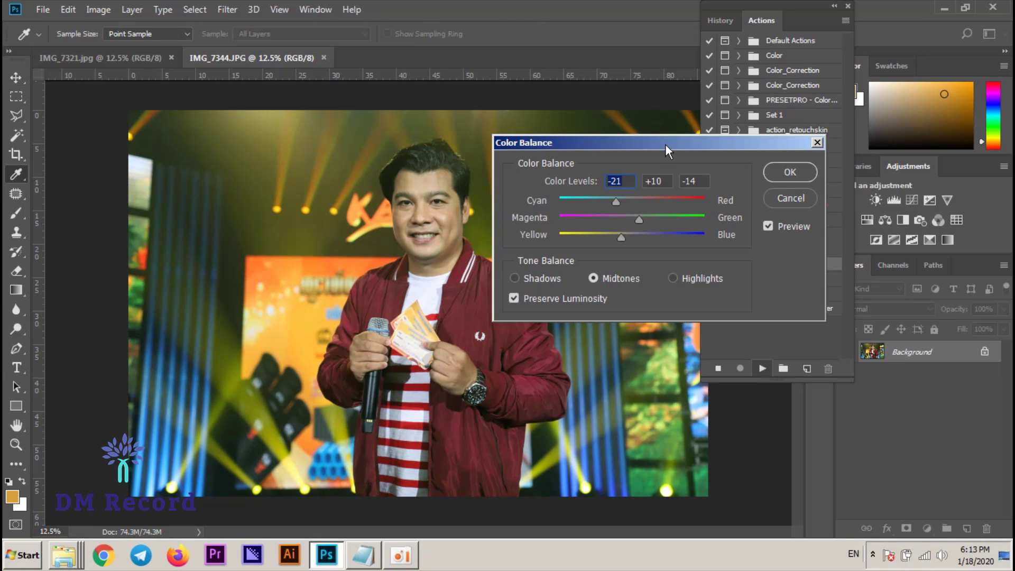
click(780, 169)
click(691, 106)
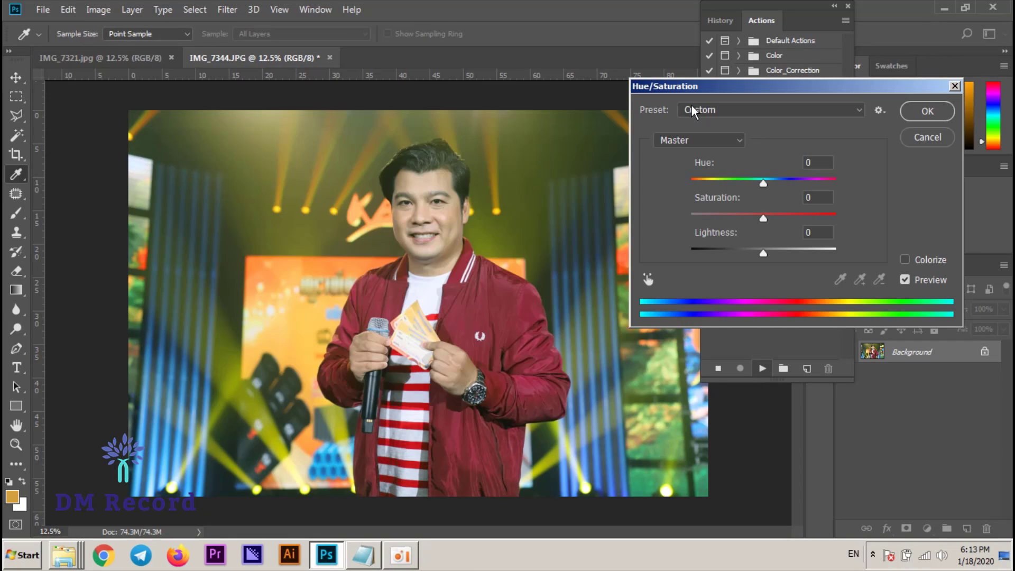
click(912, 105)
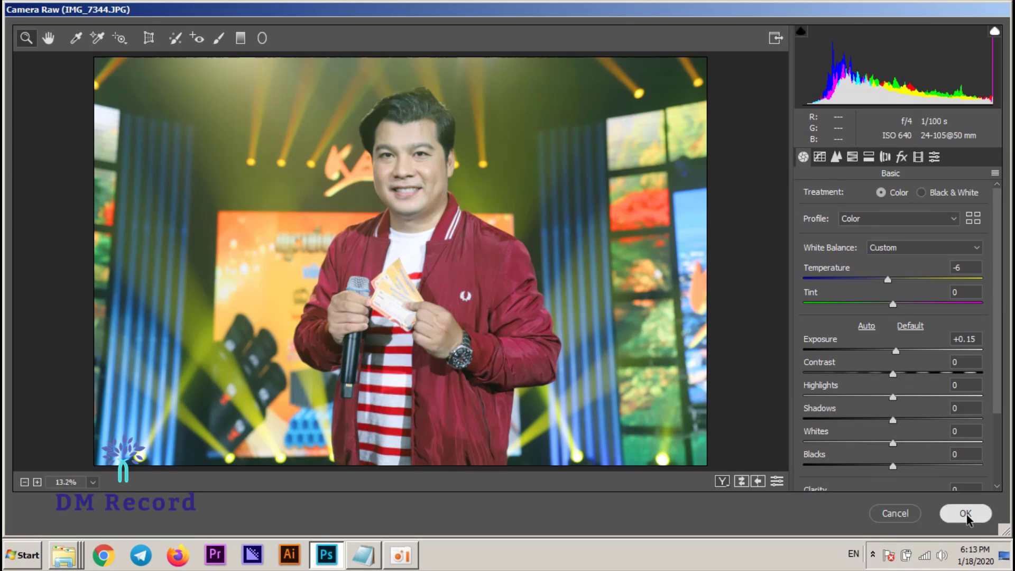
click(965, 512)
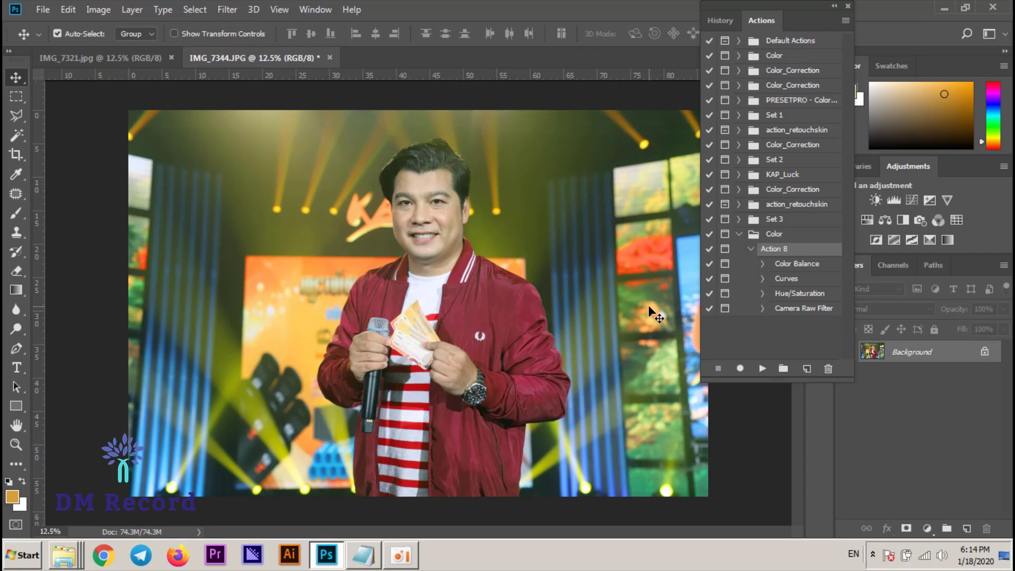
Replay Action 8, shifting midtone cyan–red balance and lowering a curve point slightly.
click(761, 369)
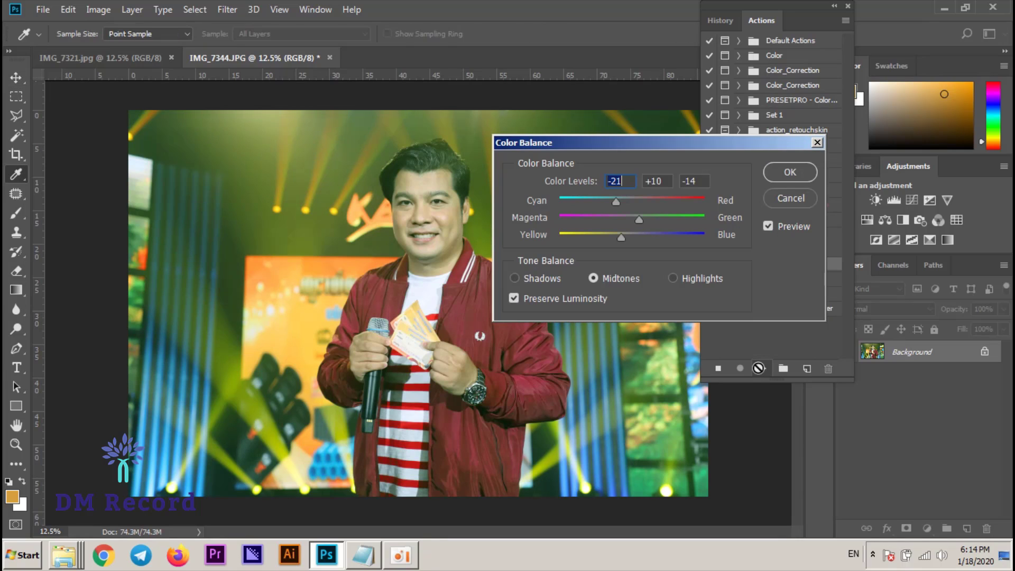
drag(606, 143, 693, 134)
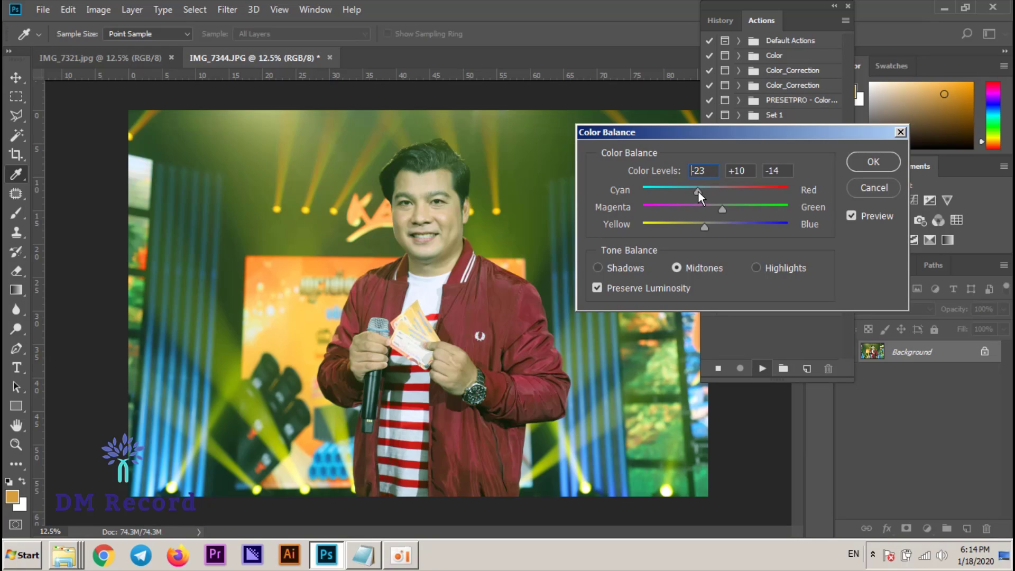
drag(701, 192, 719, 195)
click(872, 161)
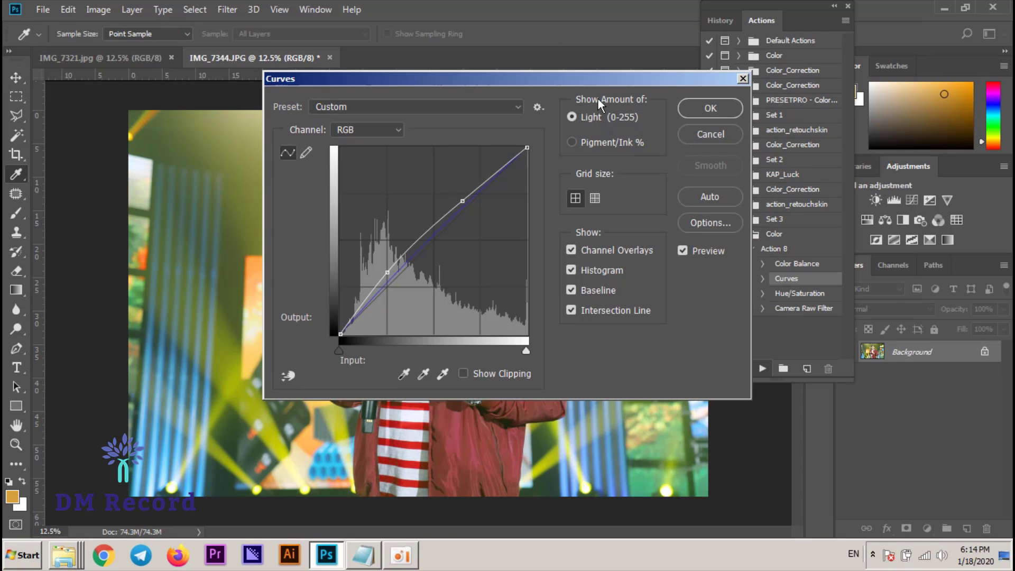
mouse_move(582, 75)
mouse_down()
mouse_move(726, 338)
mouse_move(797, 63)
mouse_up()
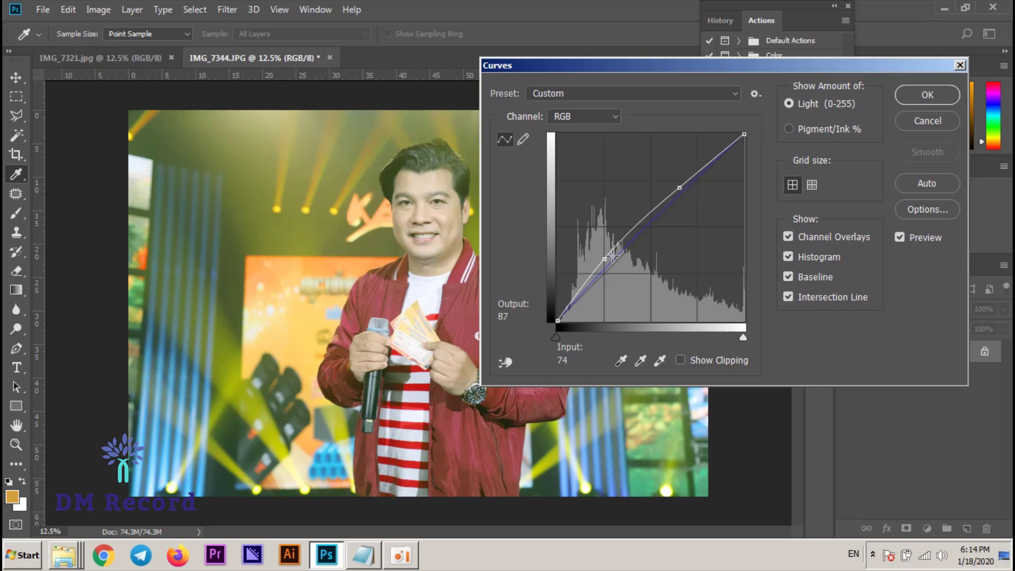
drag(605, 263, 606, 268)
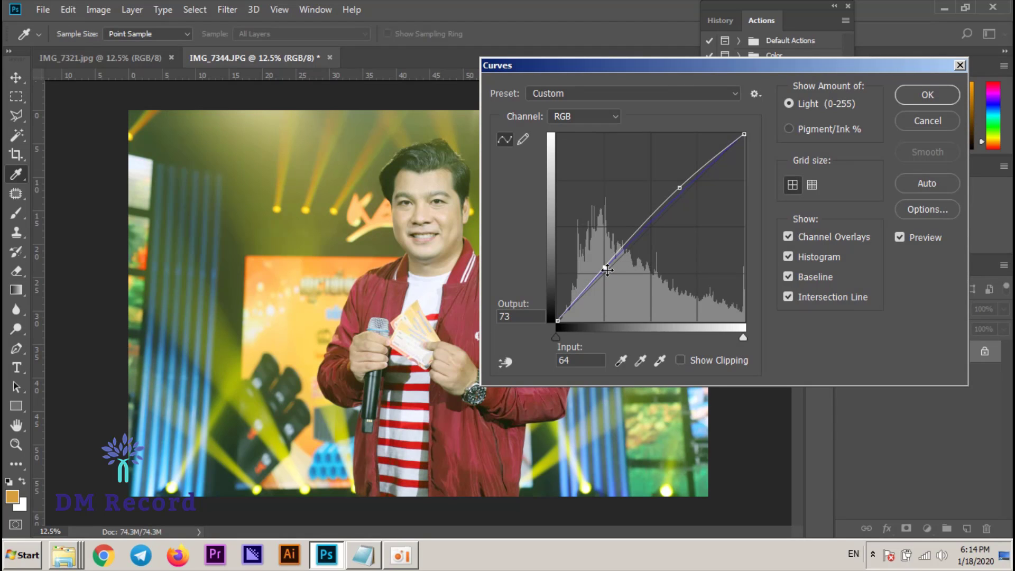
click(918, 97)
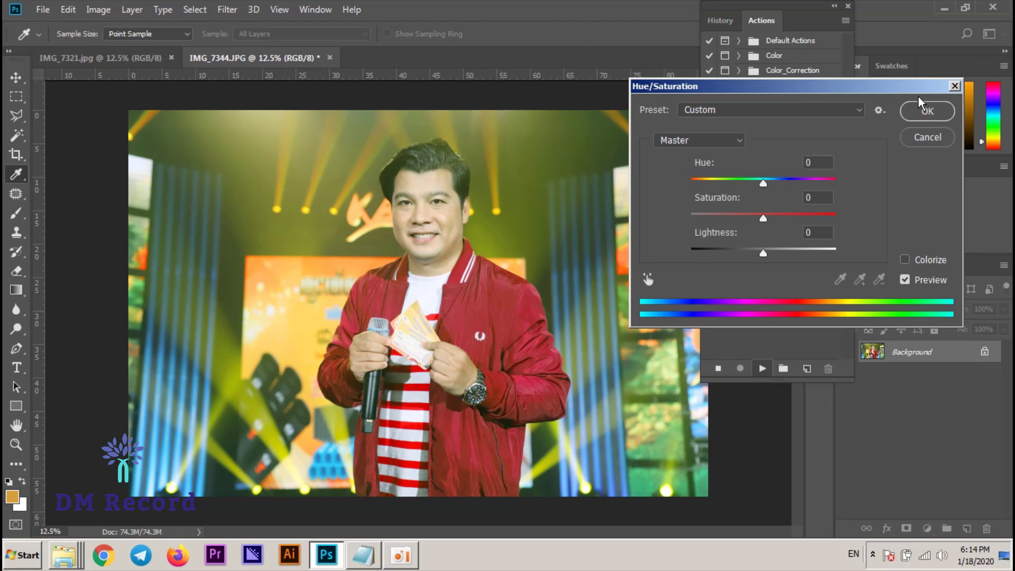
Boost the Reds saturation in Hue/Saturation and accept the Camera Raw step.
click(715, 141)
click(696, 167)
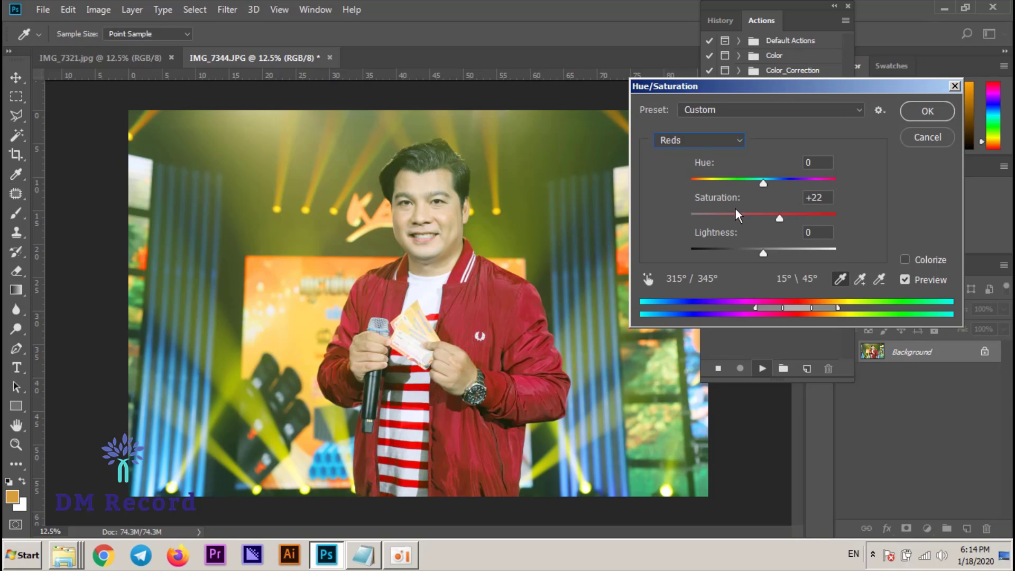
drag(775, 218, 781, 222)
click(934, 114)
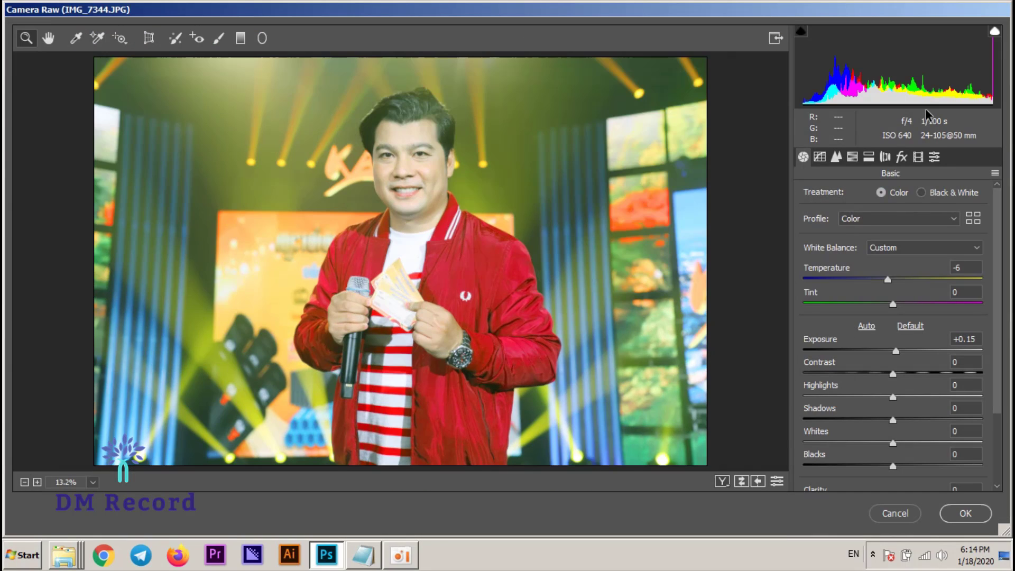
click(962, 513)
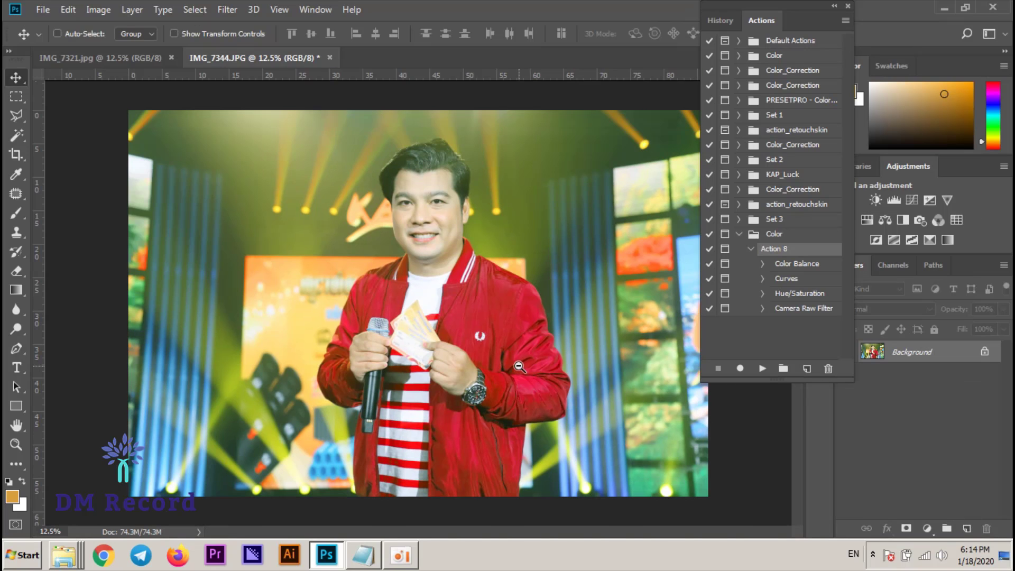
Save IMG_7344 as a quality-12 JPEG in the Final folder and return to the PHoto folder.
scroll(479, 329, down, 1)
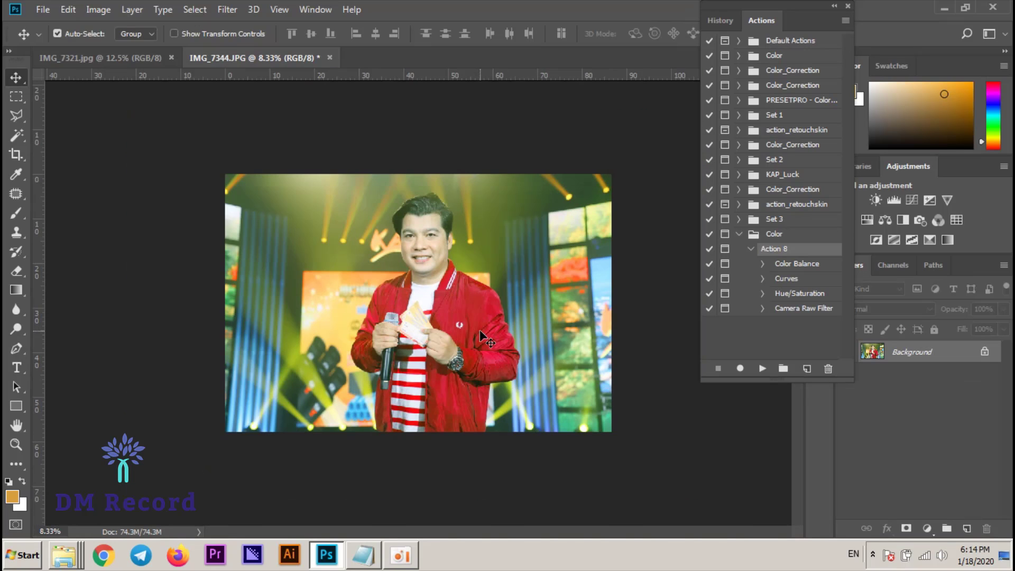
click(43, 9)
click(45, 155)
double_click(168, 113)
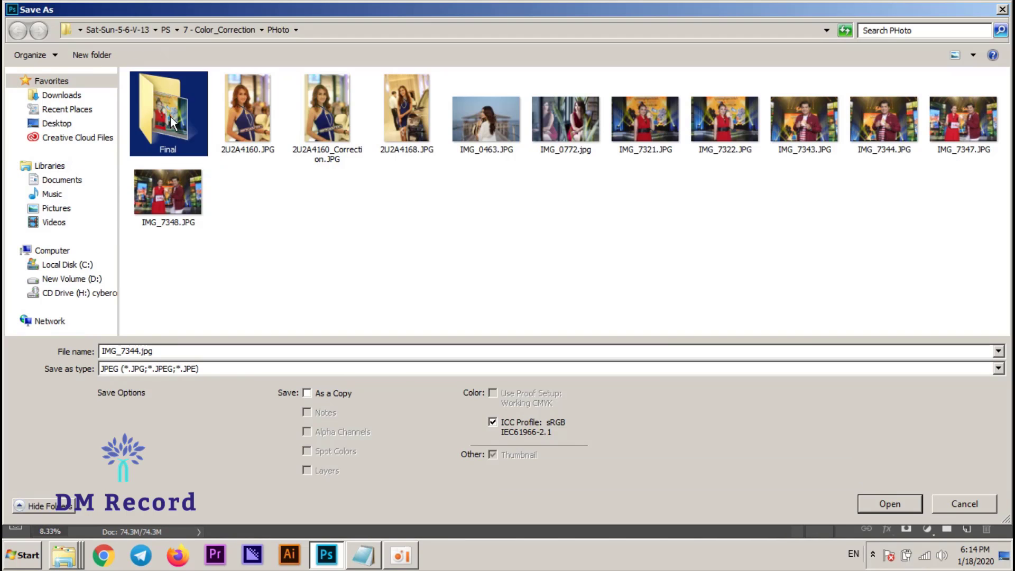
click(890, 503)
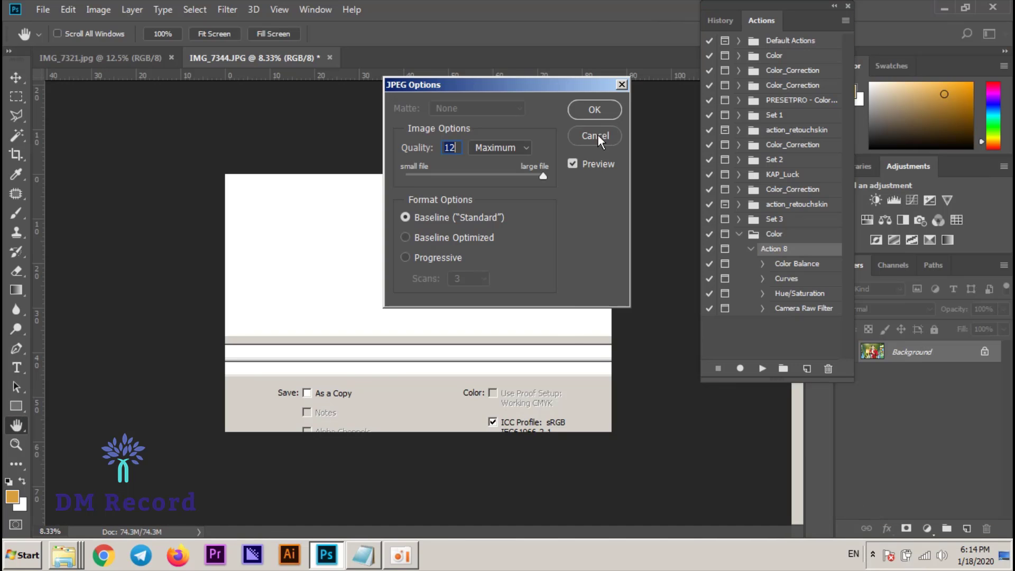
click(600, 113)
click(64, 554)
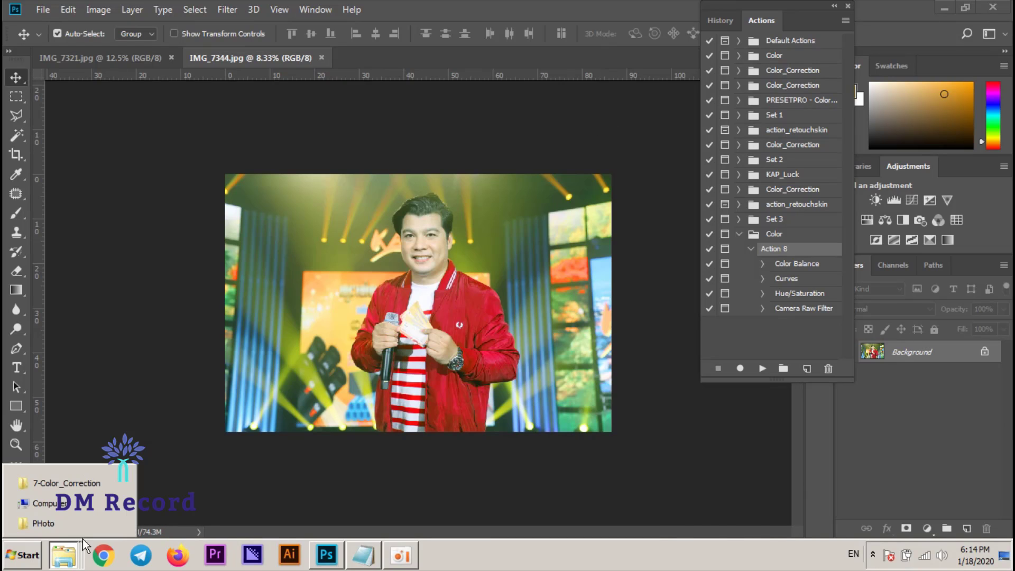
click(65, 522)
Open IMG_7347.JPG and replay Action 8, accepting all four colour-correction steps.
drag(730, 368, 373, 51)
scroll(443, 192, up, 1)
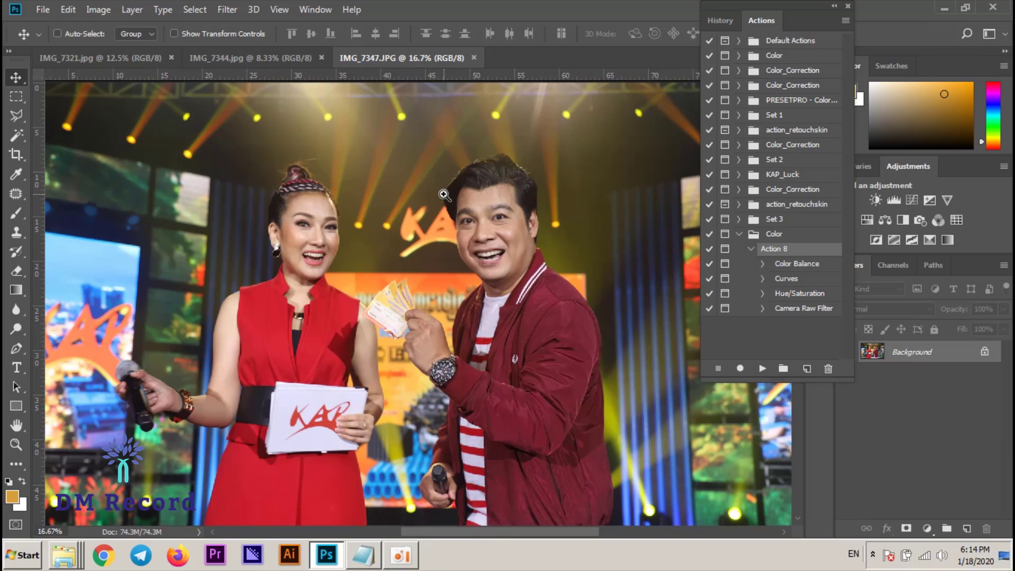
click(762, 369)
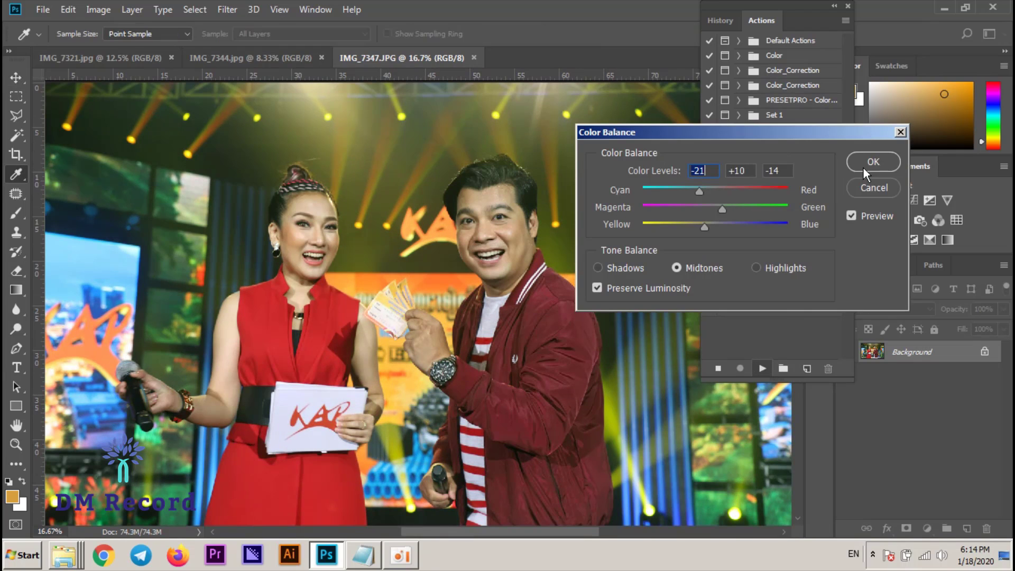
click(863, 167)
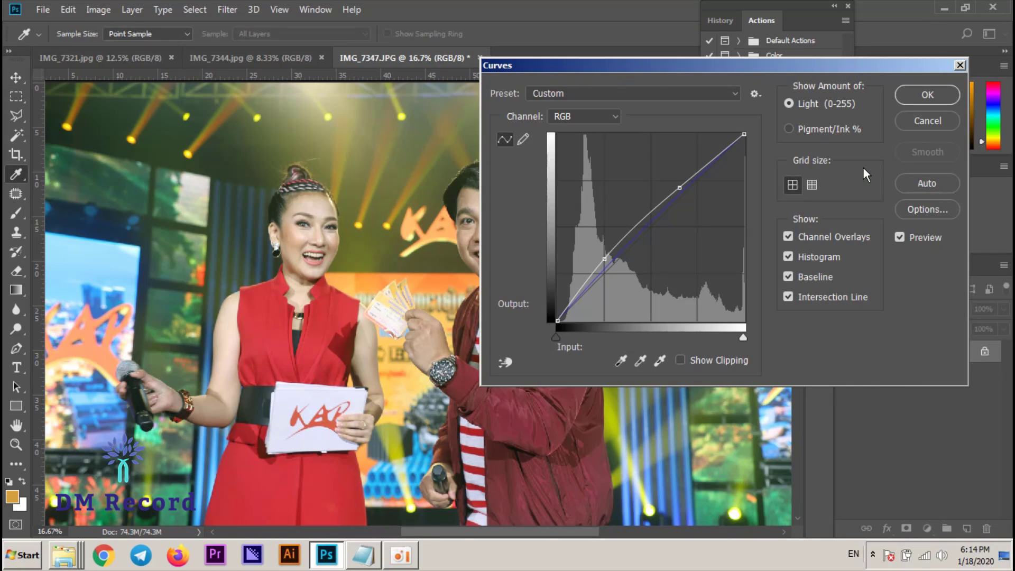
click(909, 95)
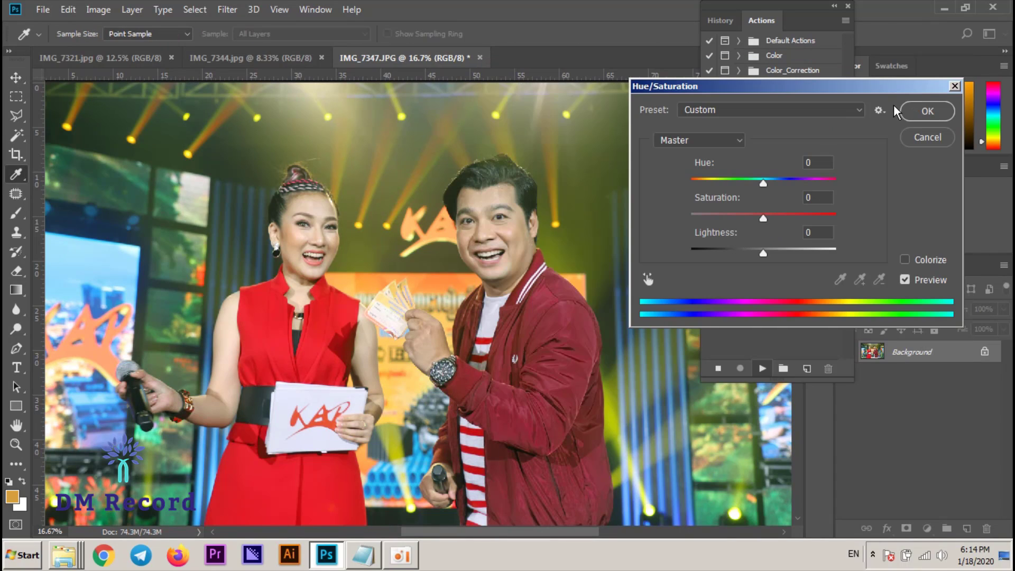
click(906, 104)
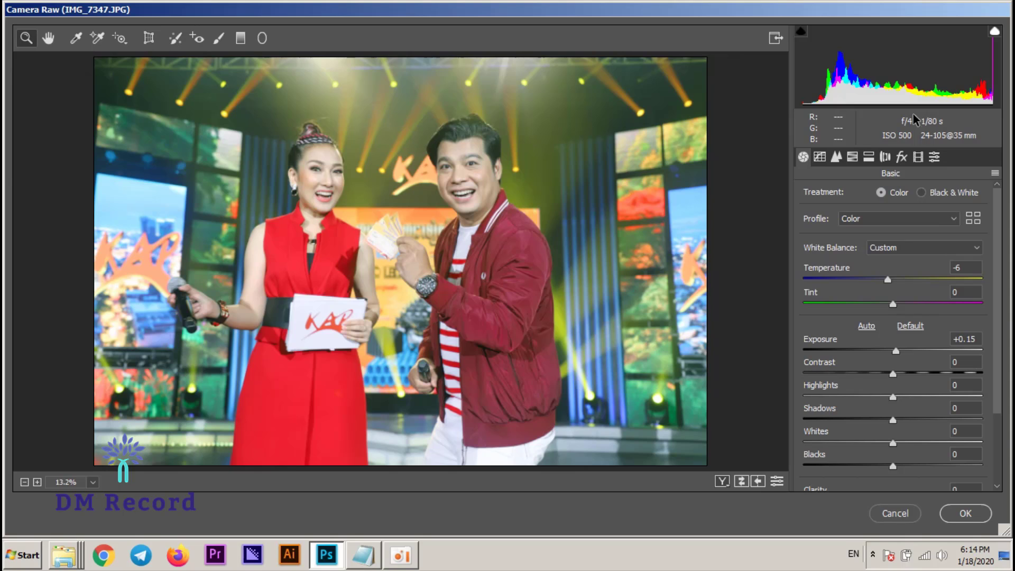
click(951, 514)
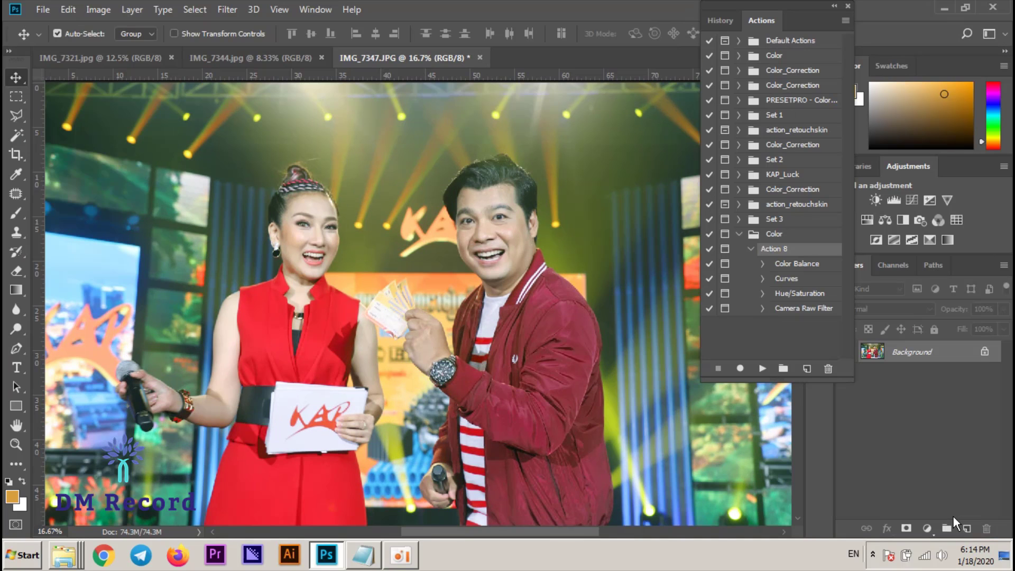
Zoom in and out on IMG_7347 to inspect the corrected photo.
key(ctrl+space)
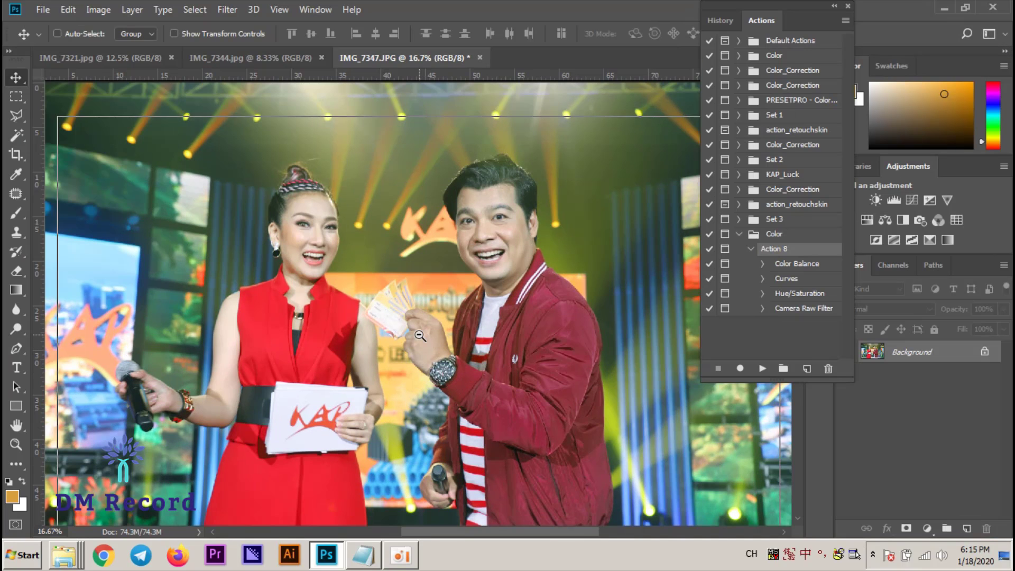
ctrl+alt+click(419, 335)
ctrl+click(419, 335)
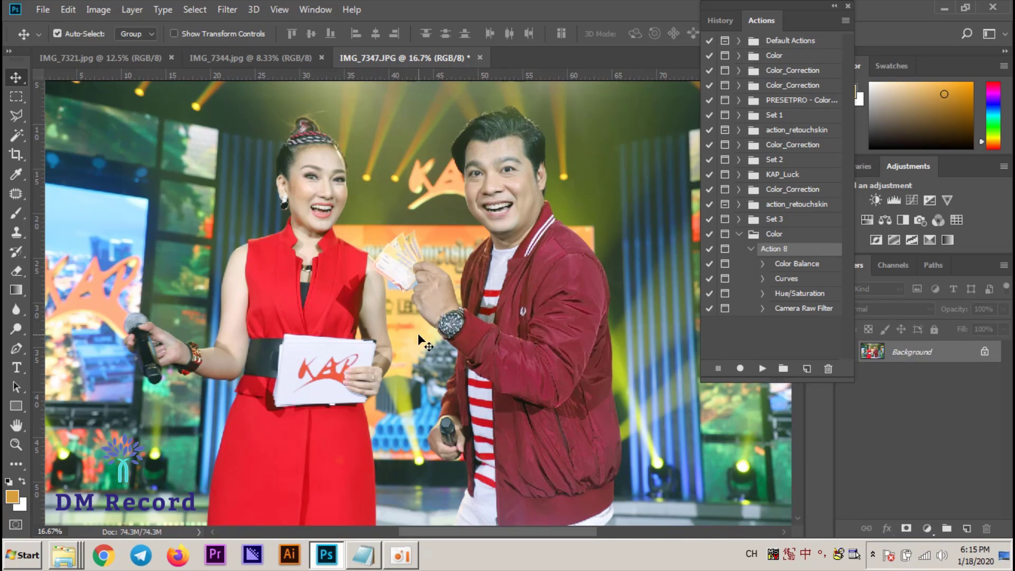
ctrl+alt+click(466, 361)
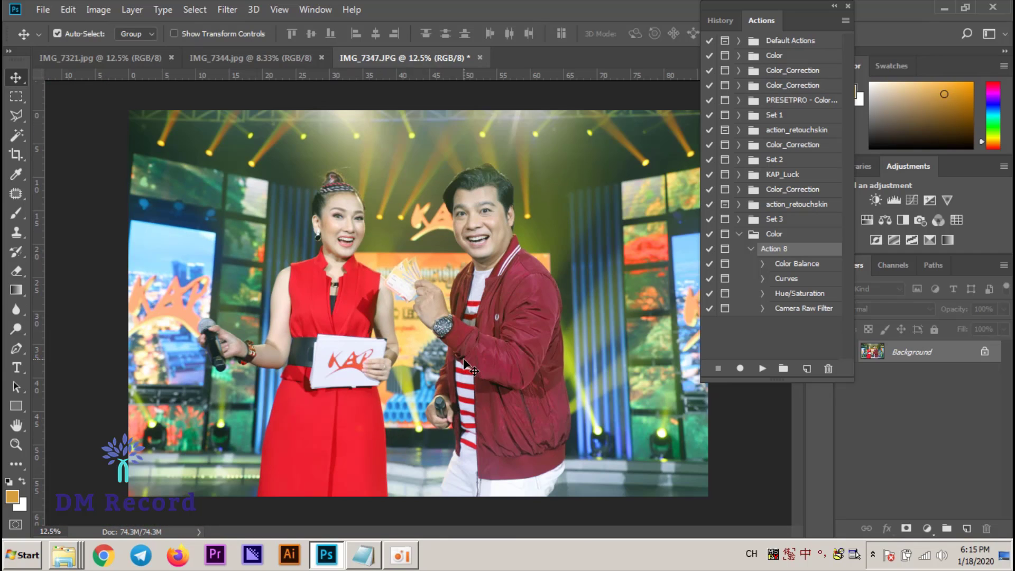
Raise IMG_7347's Reds saturation by +33 with a Hue/Saturation adjustment.
click(103, 8)
mouse_move(117, 46)
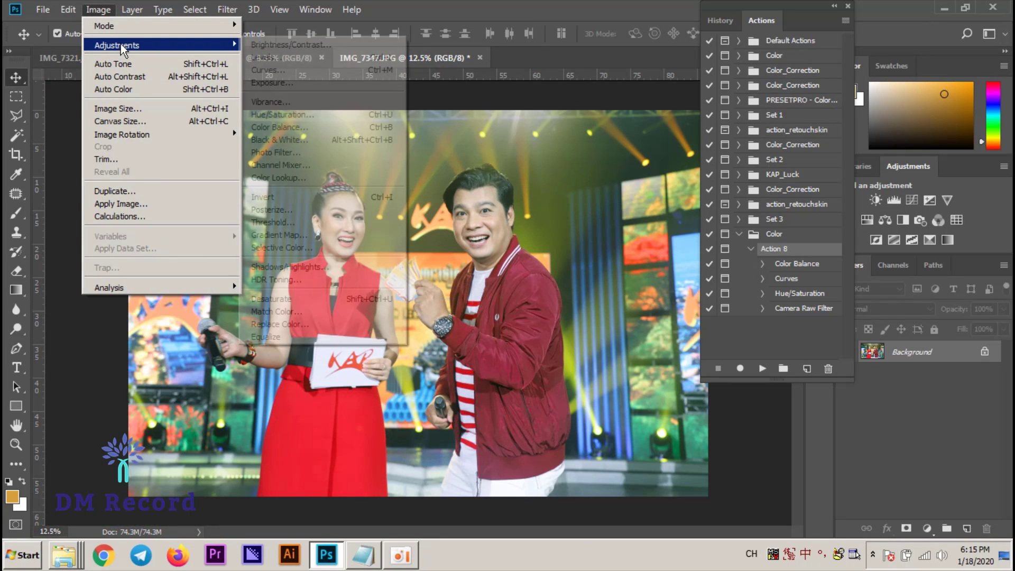
click(304, 116)
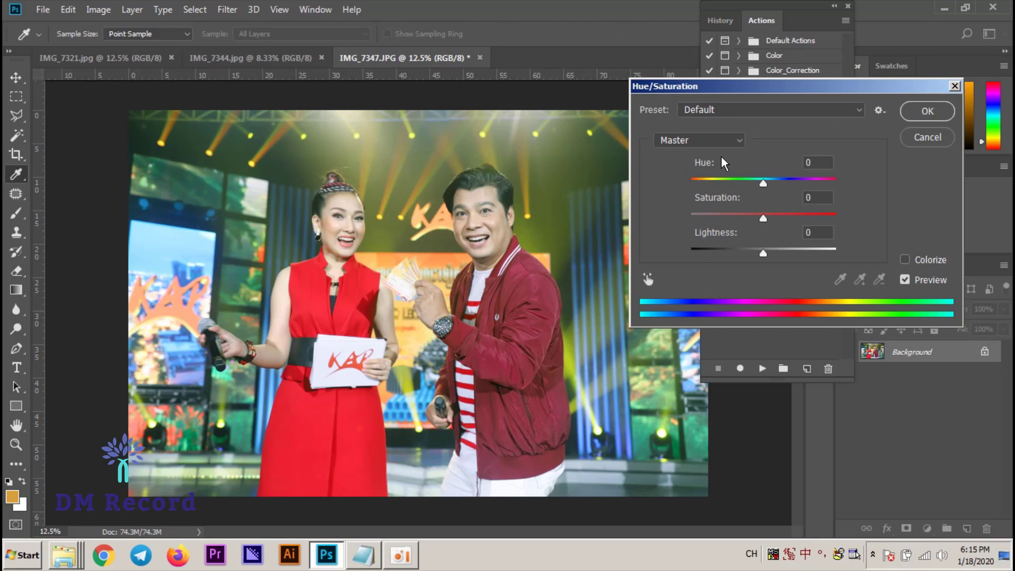
click(708, 141)
click(682, 165)
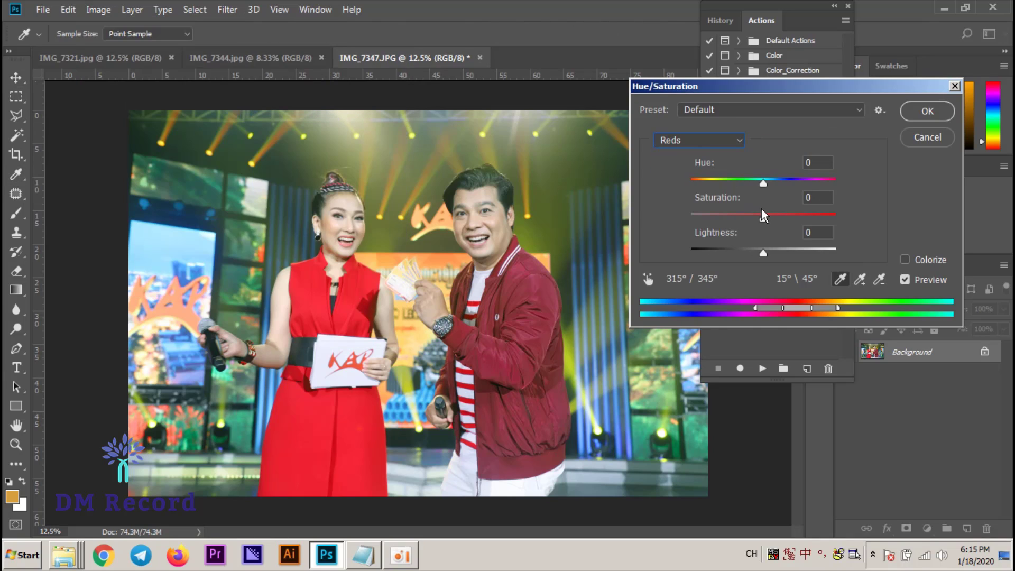
click(762, 218)
drag(762, 220, 788, 218)
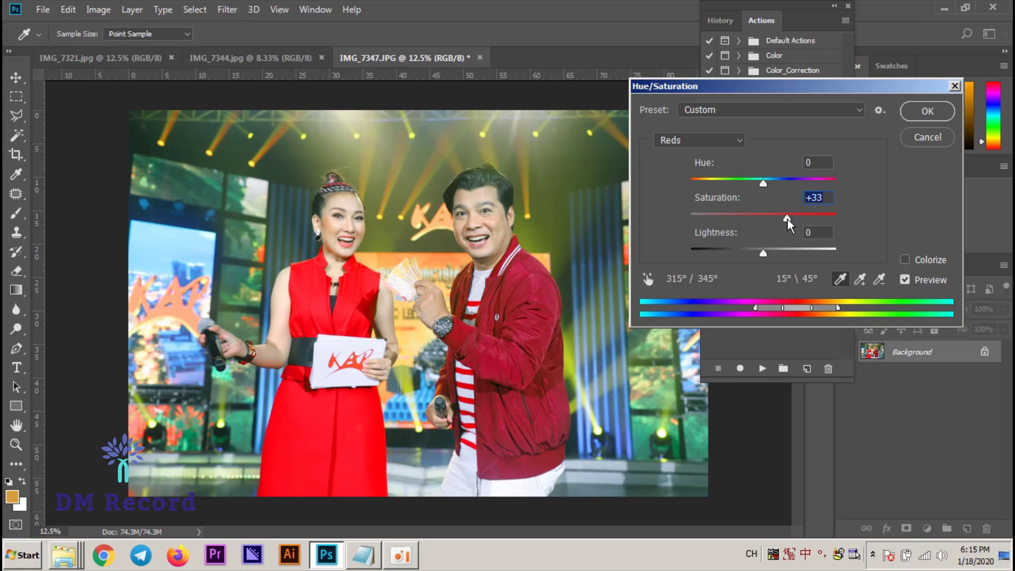
click(931, 112)
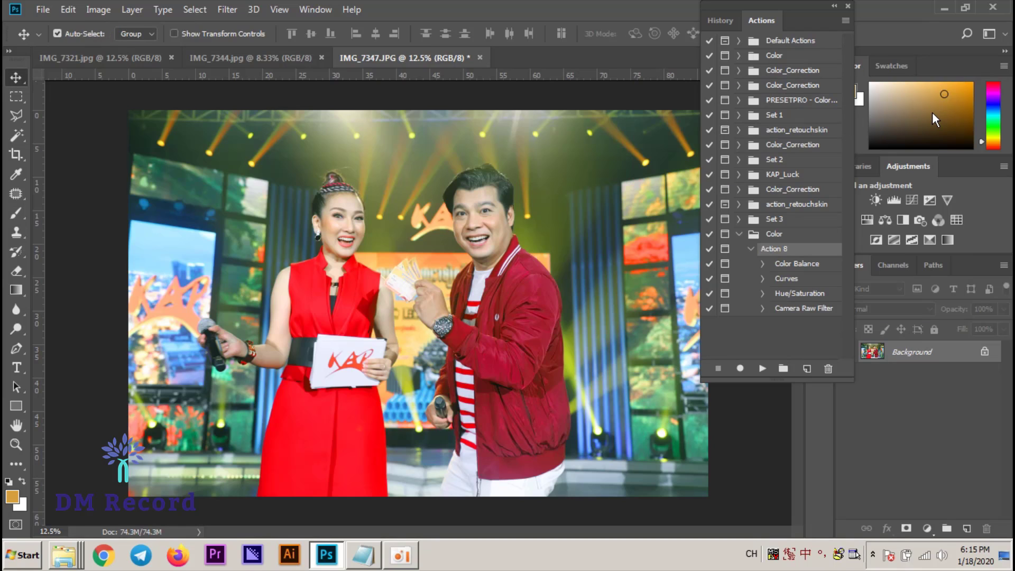
Save IMG_7347 as a quality-12 JPEG in the Final folder, then zoom out.
click(40, 9)
click(82, 158)
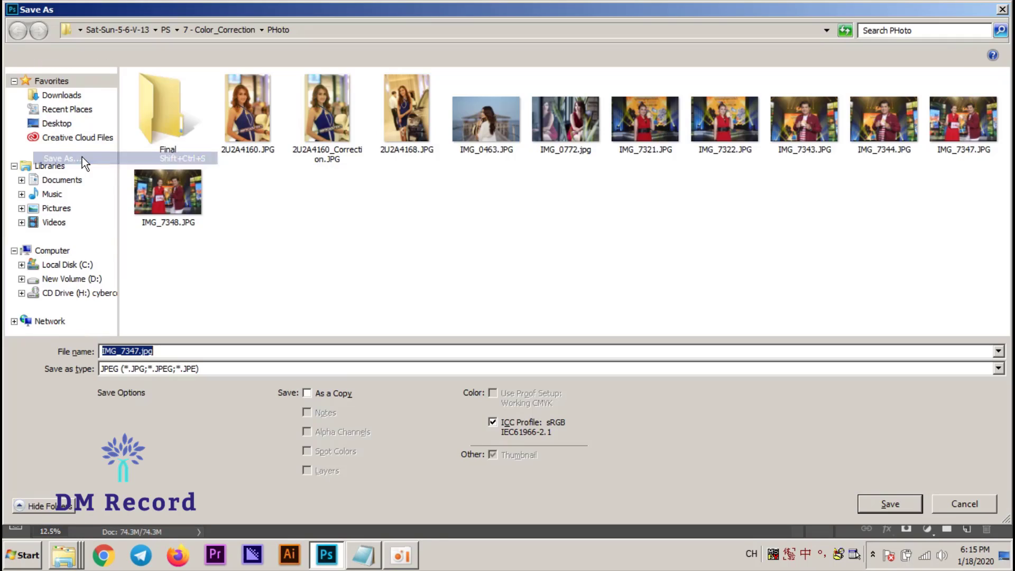
double_click(181, 117)
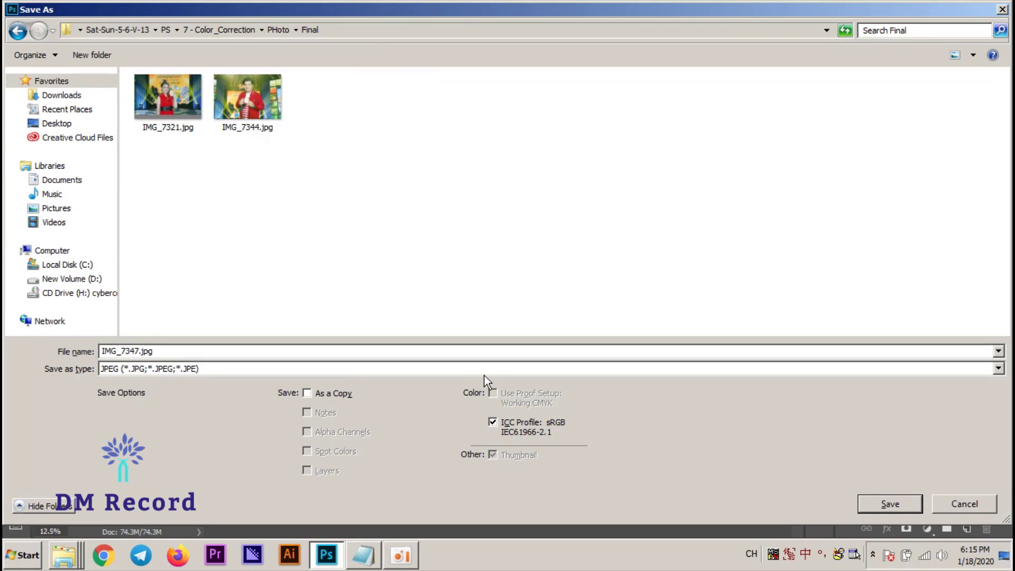
click(890, 503)
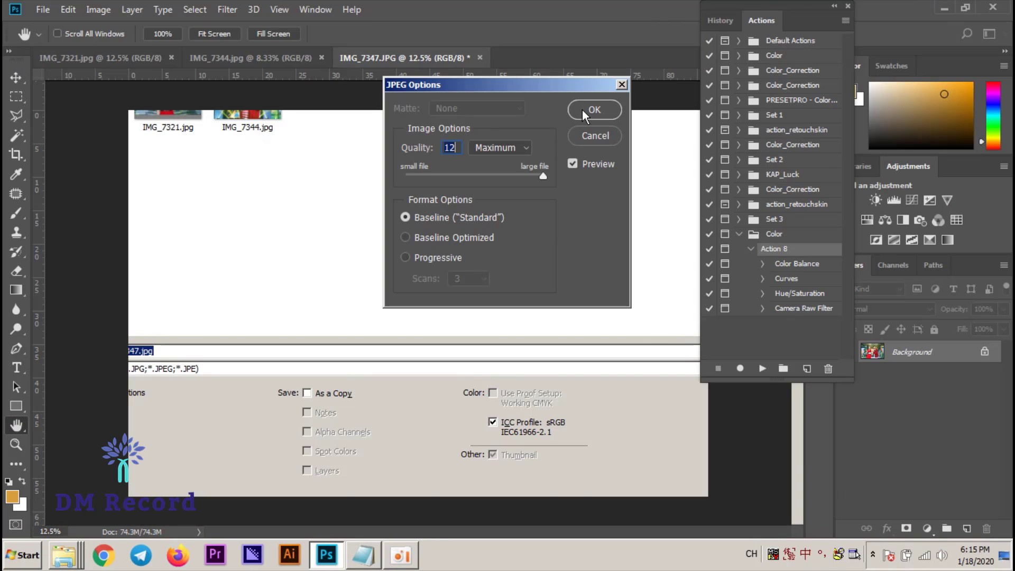
click(582, 109)
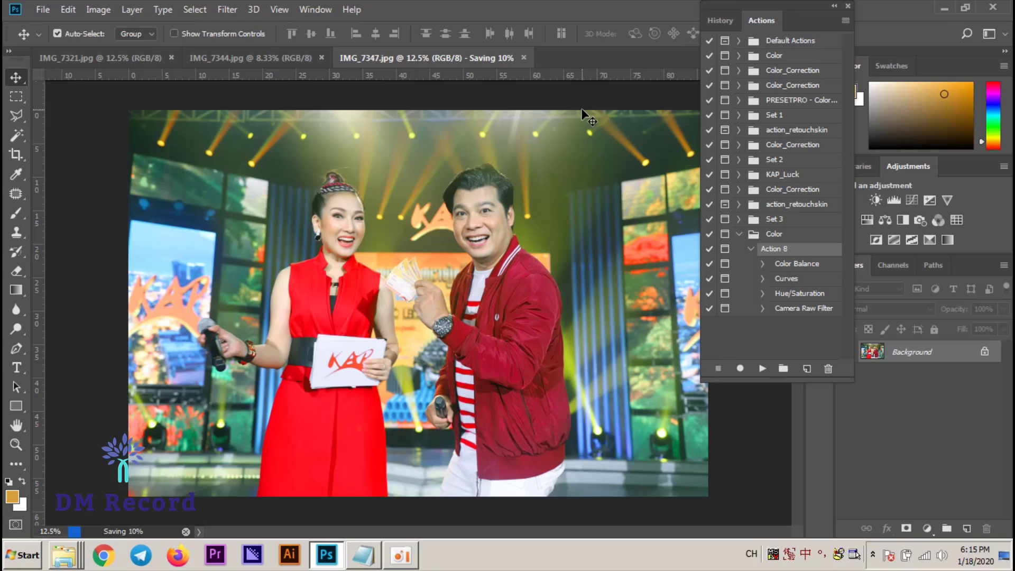
alt+click(393, 241)
key(ctrl)
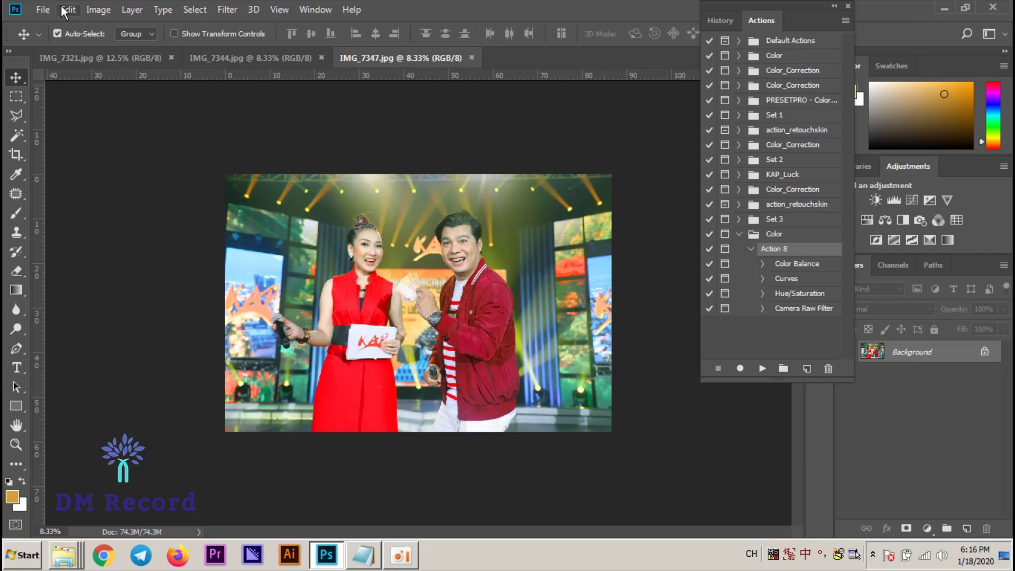
click(42, 10)
click(59, 156)
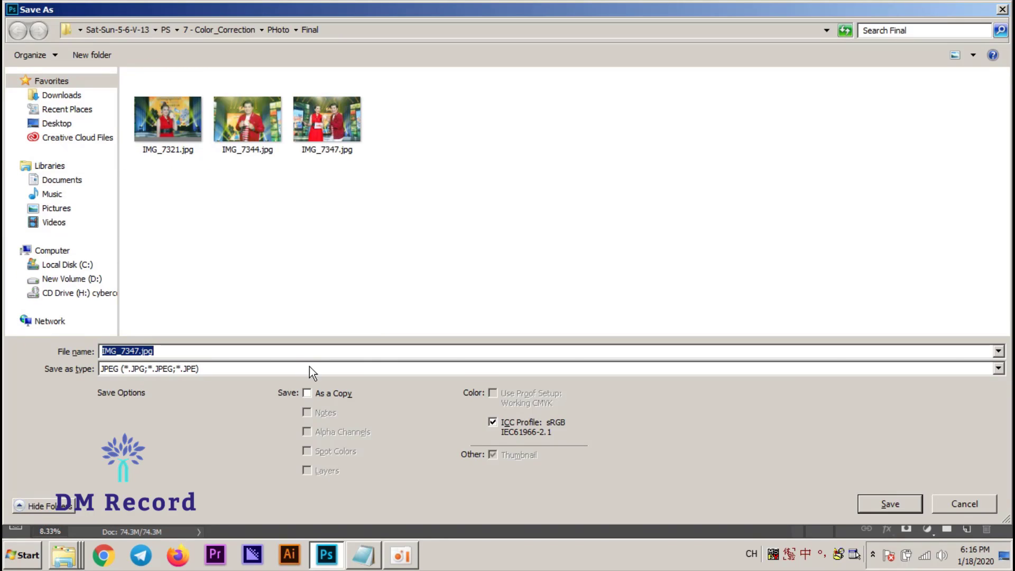
click(946, 502)
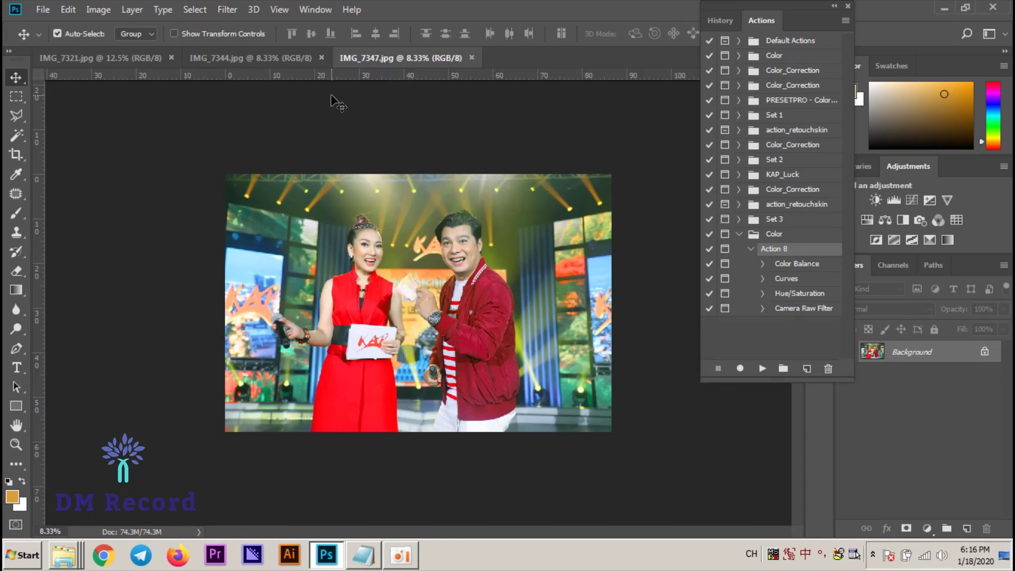
Add a 'Save Action' line under Create New Action in the Notepad notes.
click(363, 555)
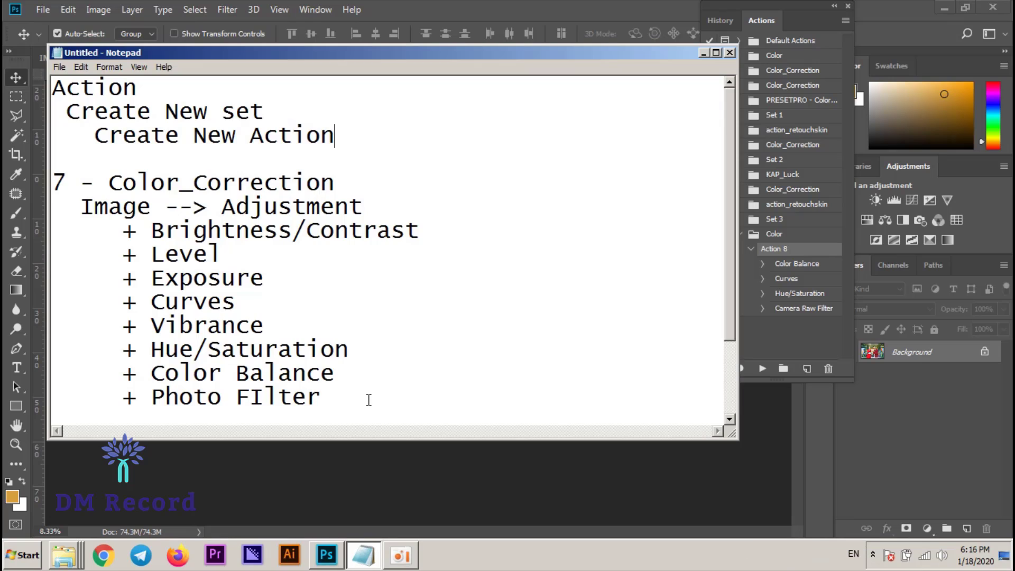
key(Return)
key(Return)
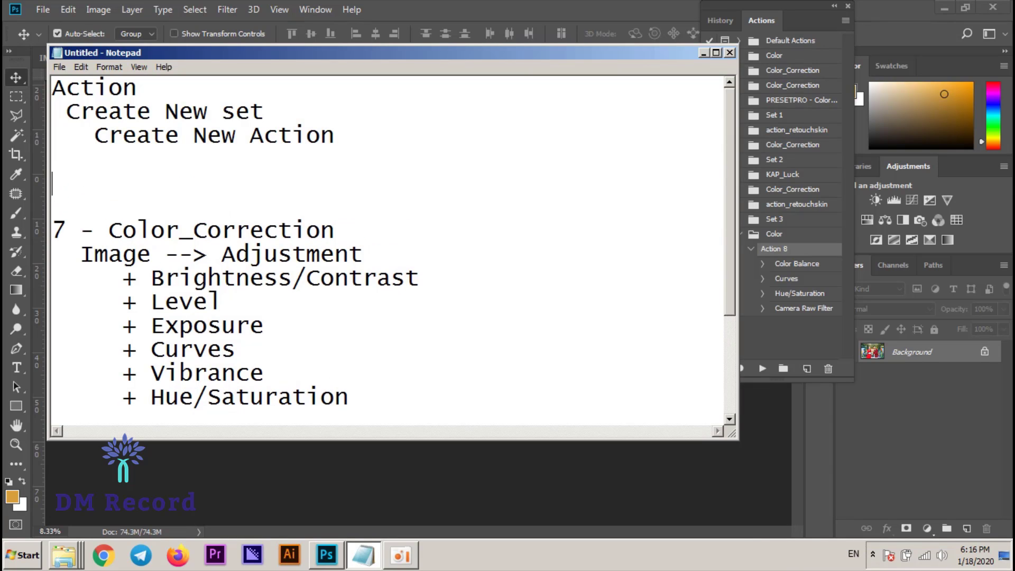
text(Save Ac)
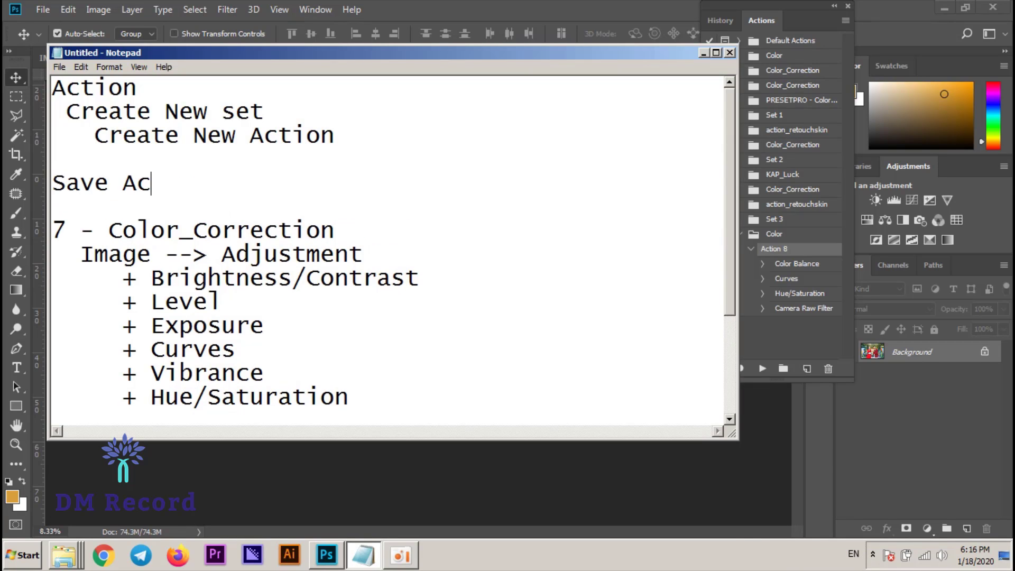
text(i)
key(BackSpace)
text(tion)
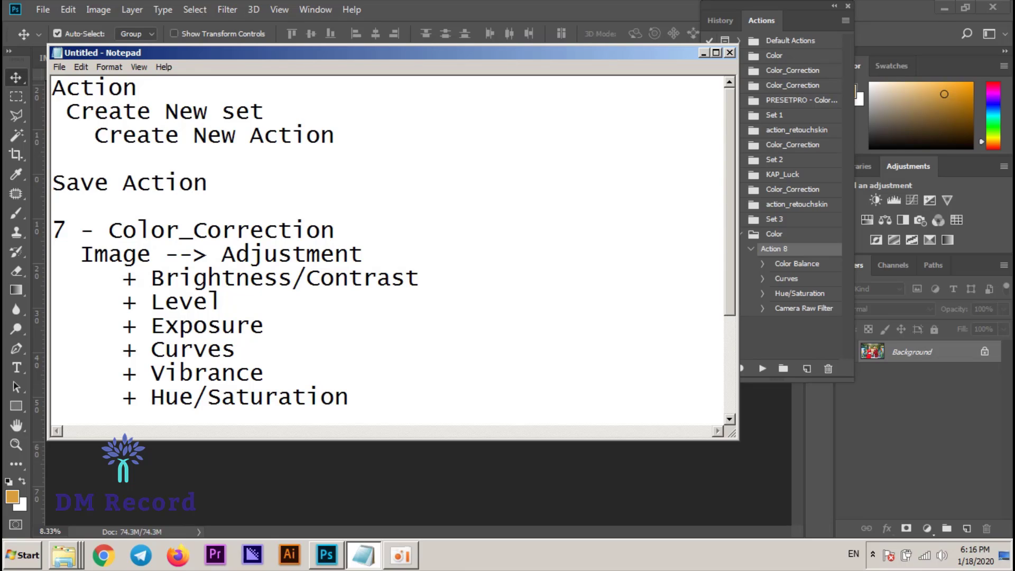
click(441, 1)
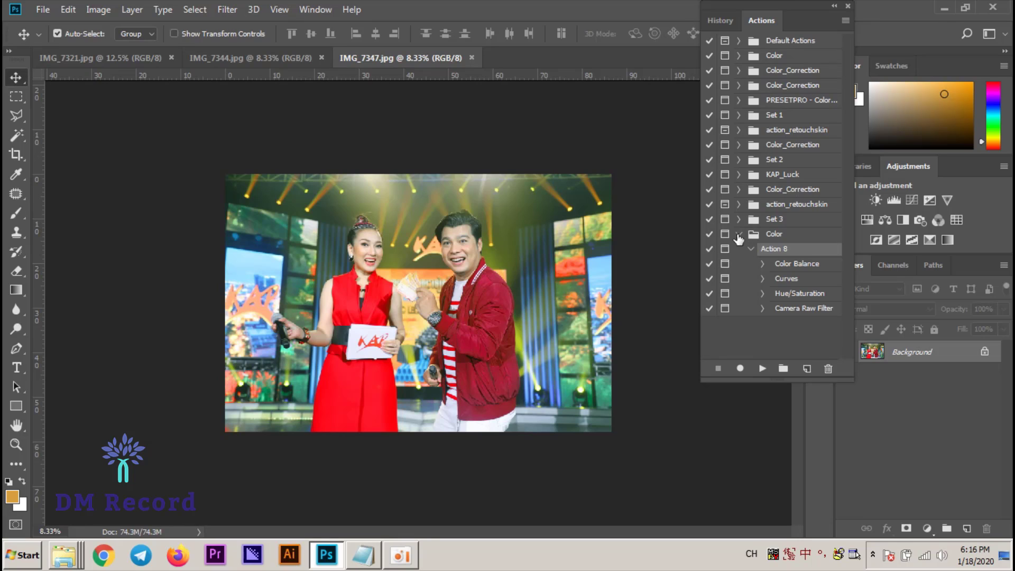
Select the Color action set and start Save Actions from the panel menu.
click(739, 235)
click(776, 235)
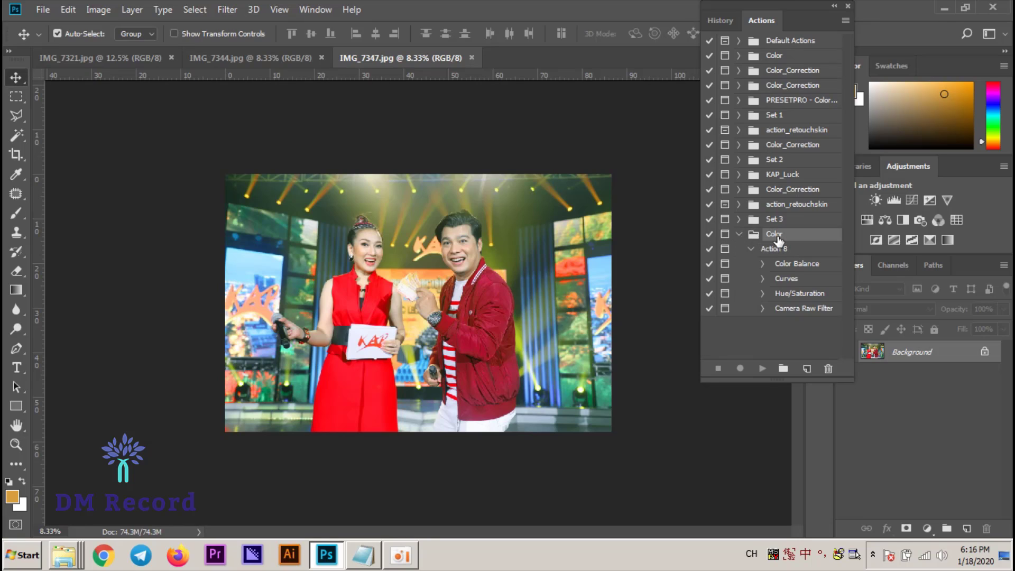
click(845, 21)
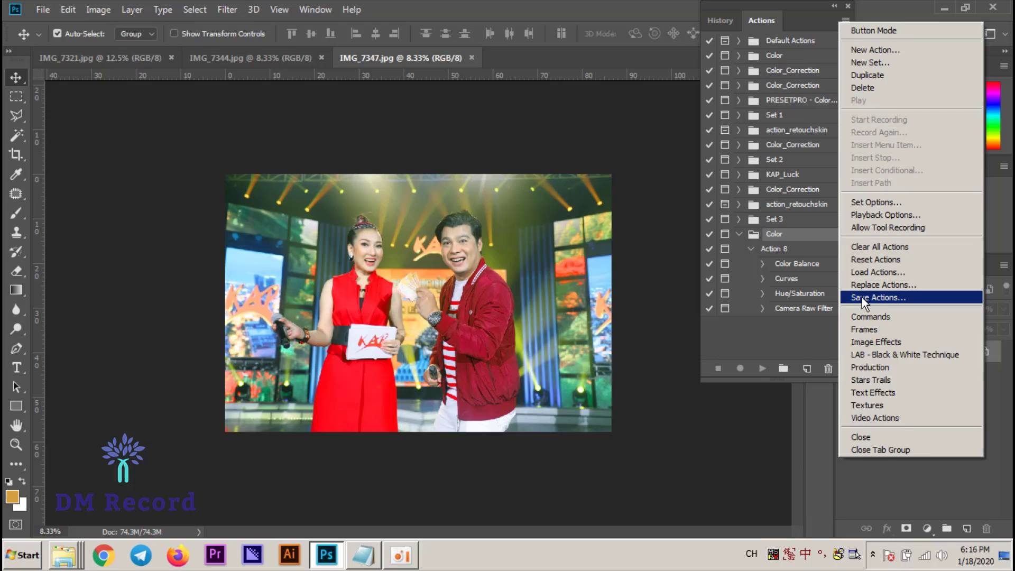
click(861, 297)
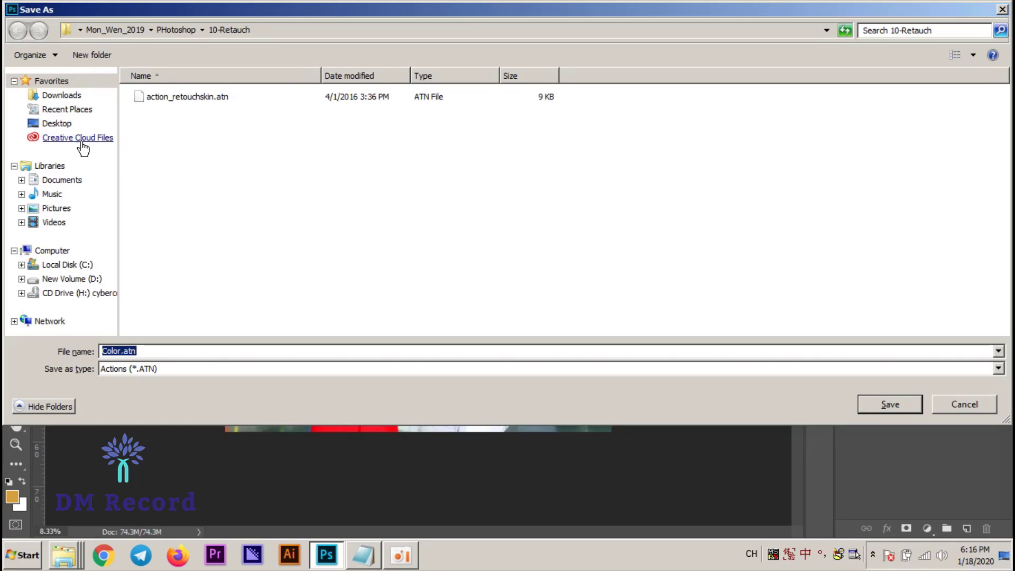
Browse to Desktop > Sat-Sun-5-6-V-13 > PS > 7 - Color_Correction as the save location.
click(74, 125)
click(221, 158)
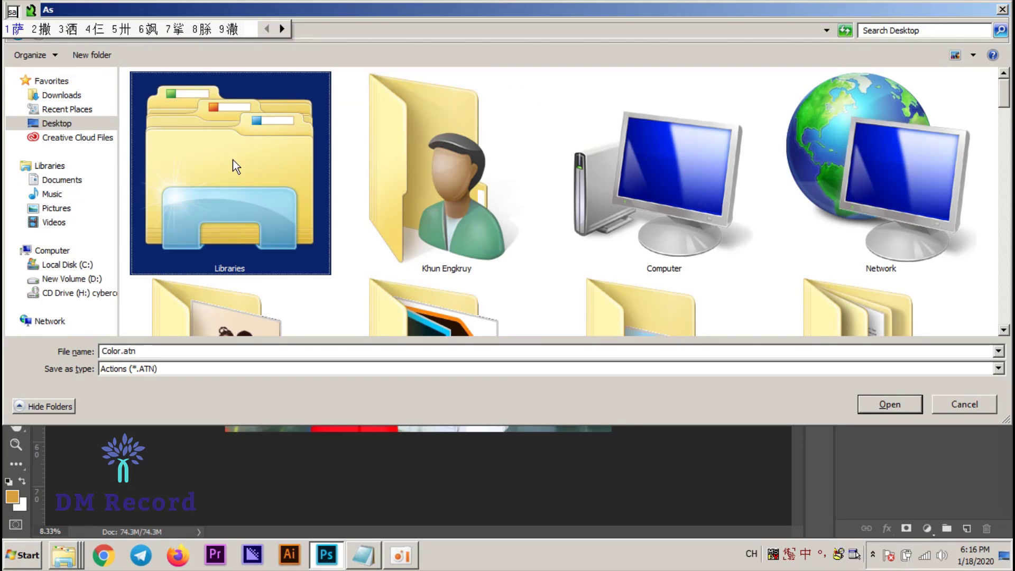
click(375, 170)
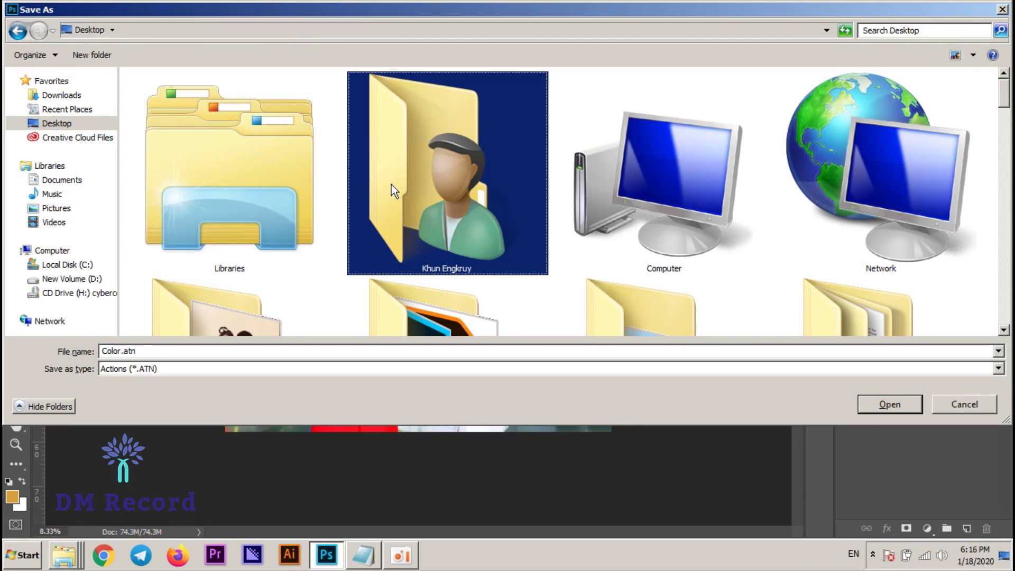
key(s)
key(Right)
key(Right)
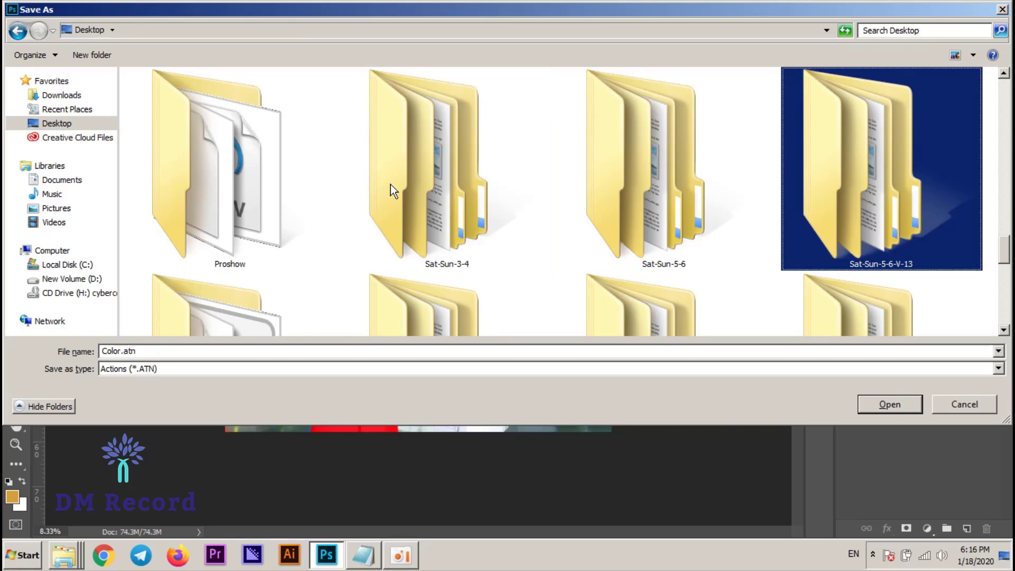
key(Return)
key(Down)
key(Return)
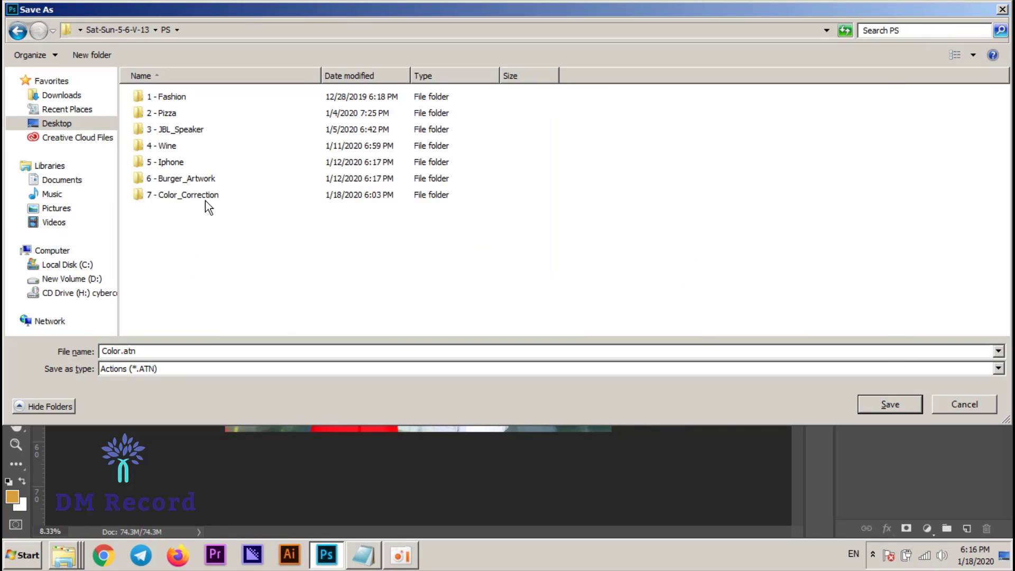
double_click(205, 196)
Save the Color set as Color.atn in that folder.
click(170, 353)
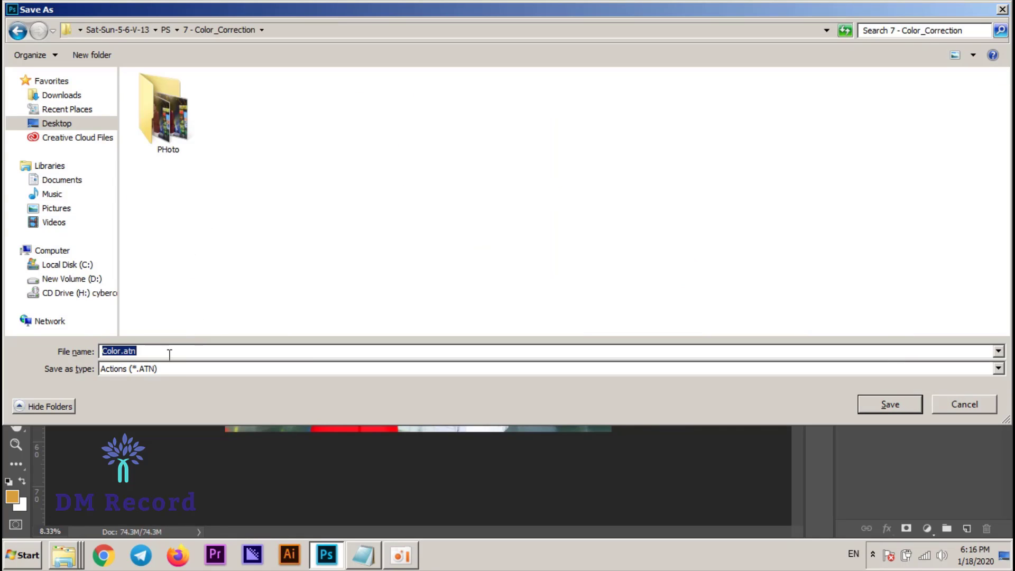
click(128, 353)
drag(128, 353, 399, 370)
click(882, 408)
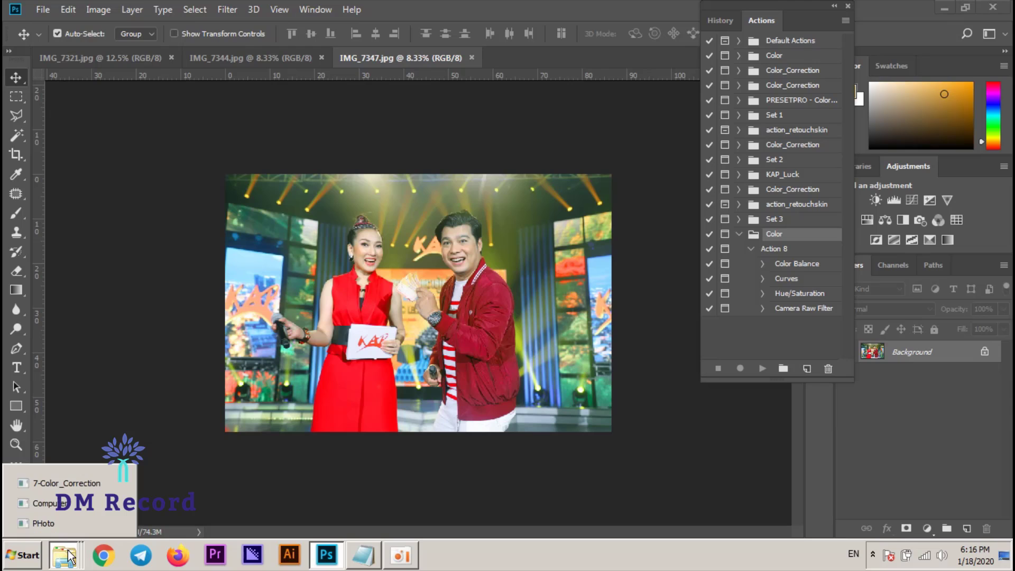
Confirm Color.atn is saved in the 7 - Color_Correction folder in Explorer.
click(64, 523)
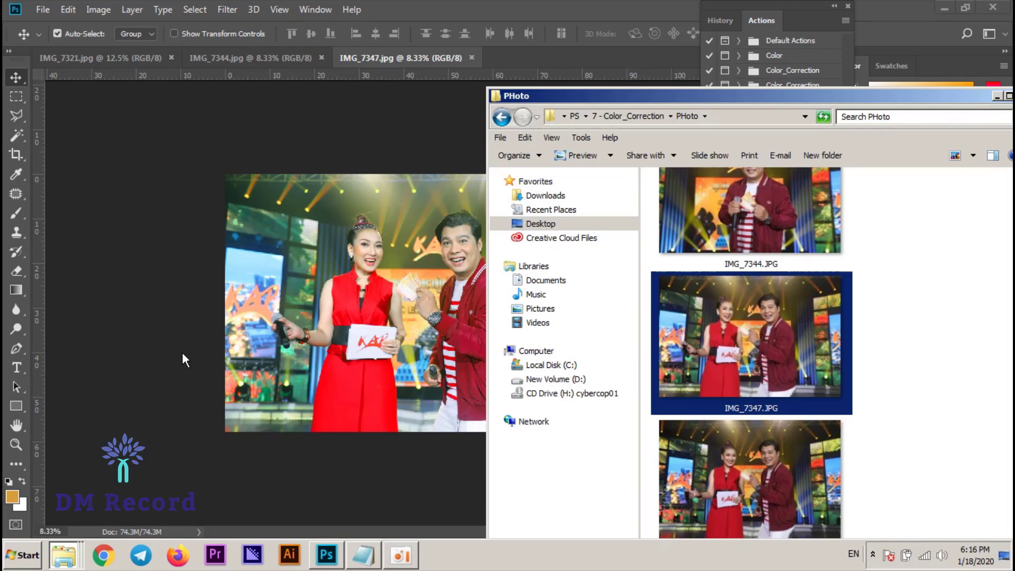
click(644, 117)
drag(596, 91, 278, 50)
click(510, 174)
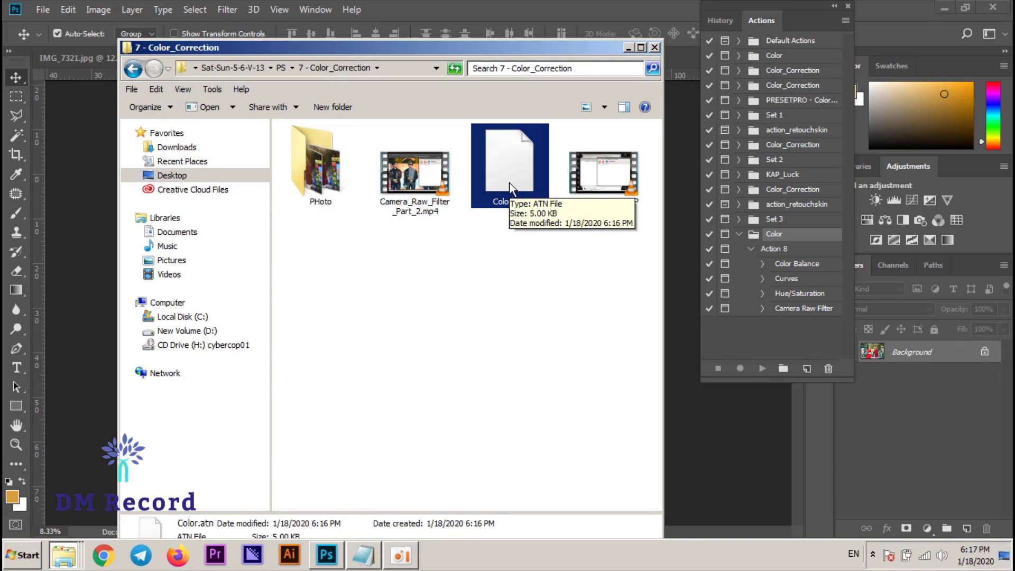
click(736, 233)
Collapse the Color action set and keep the 7 - Color_Correction folder open behind Photoshop.
click(738, 234)
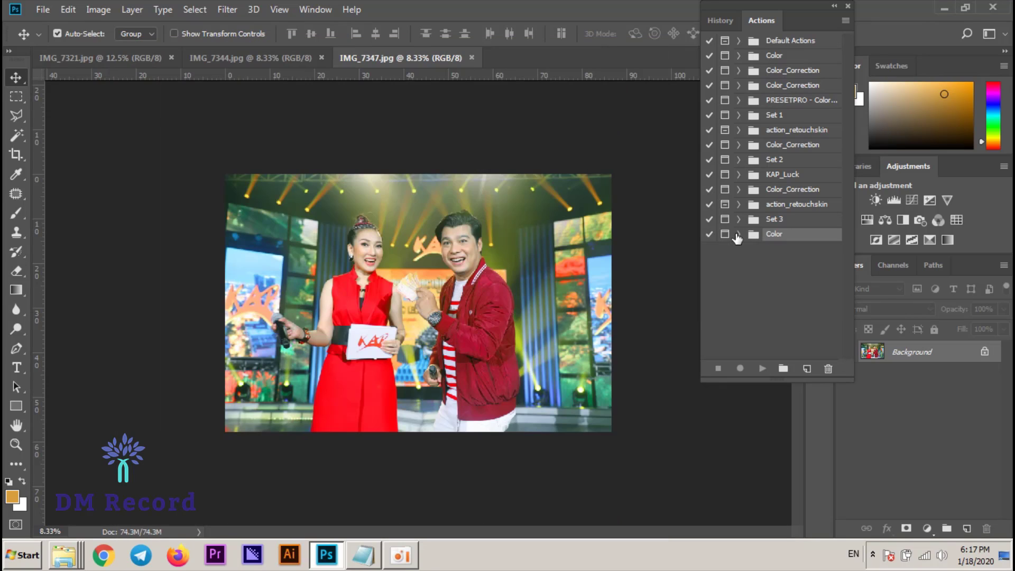
right_click(64, 555)
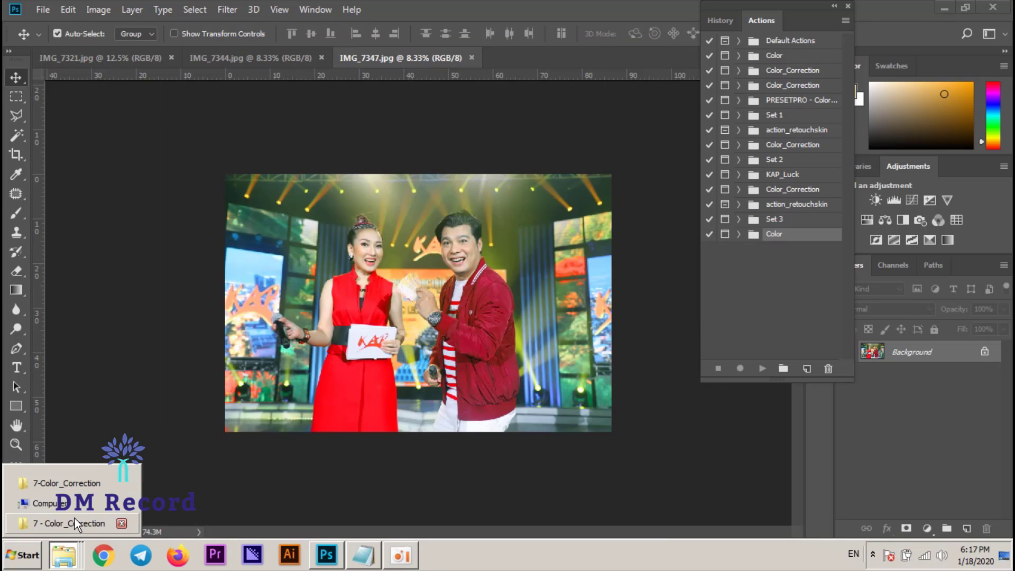
click(75, 519)
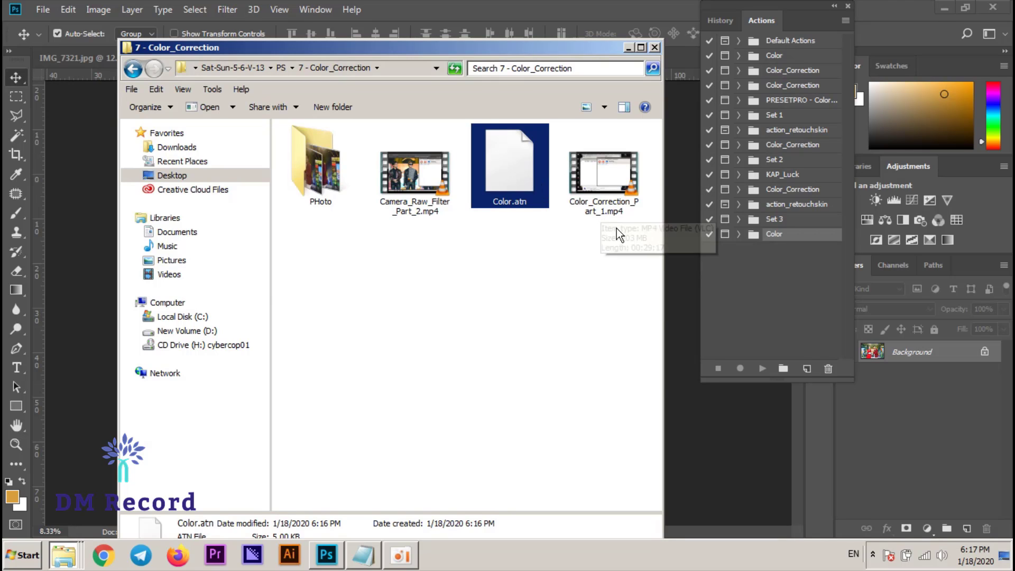
click(761, 297)
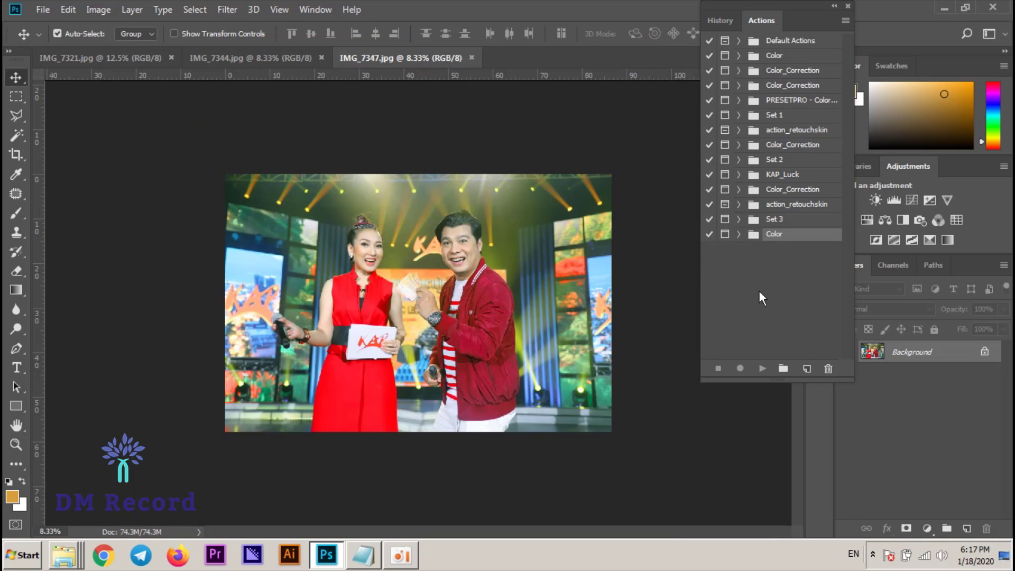
Delete the existing Color action set and start loading an action set from the Desktop.
click(821, 369)
click(477, 210)
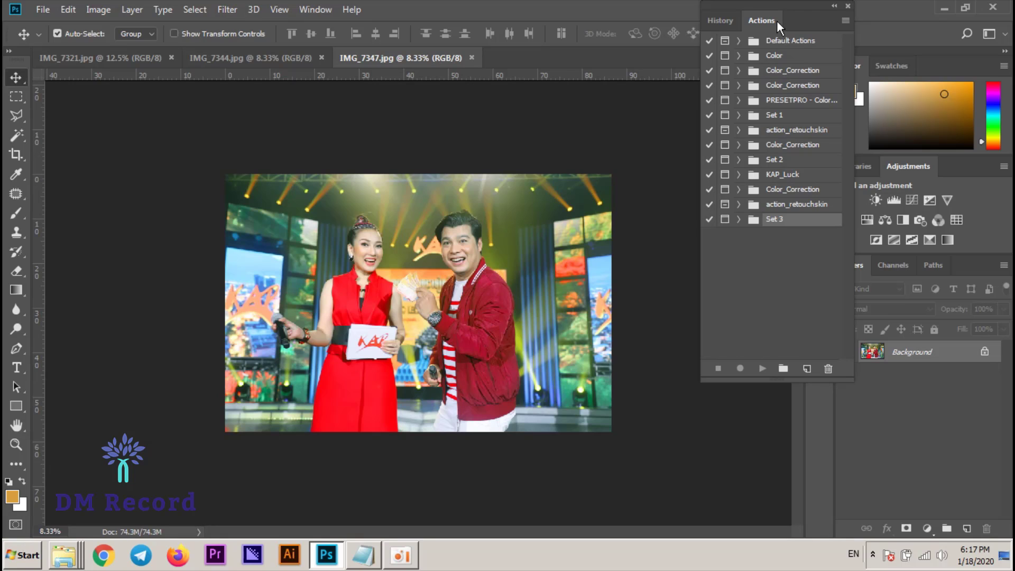
click(845, 21)
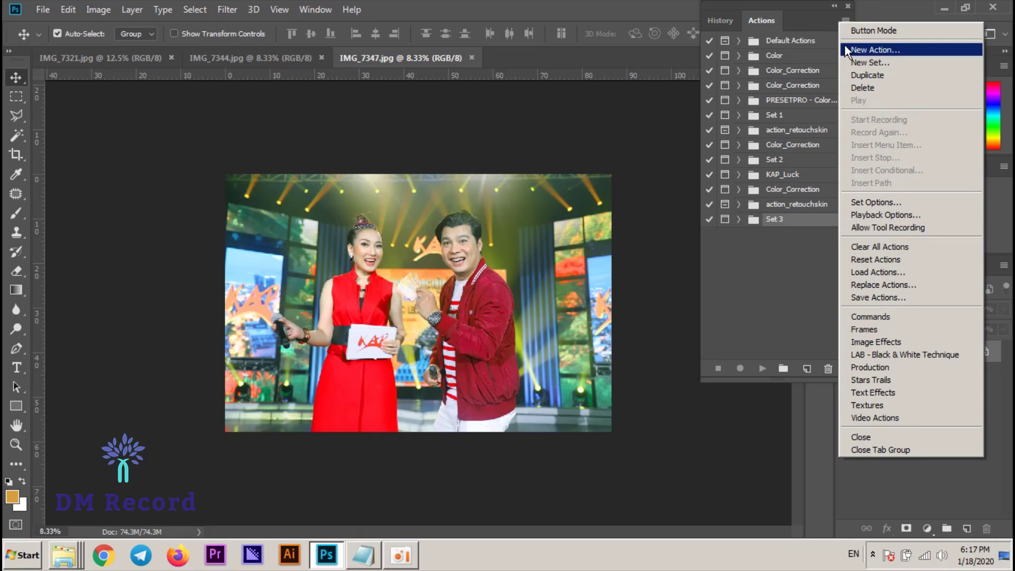
click(887, 271)
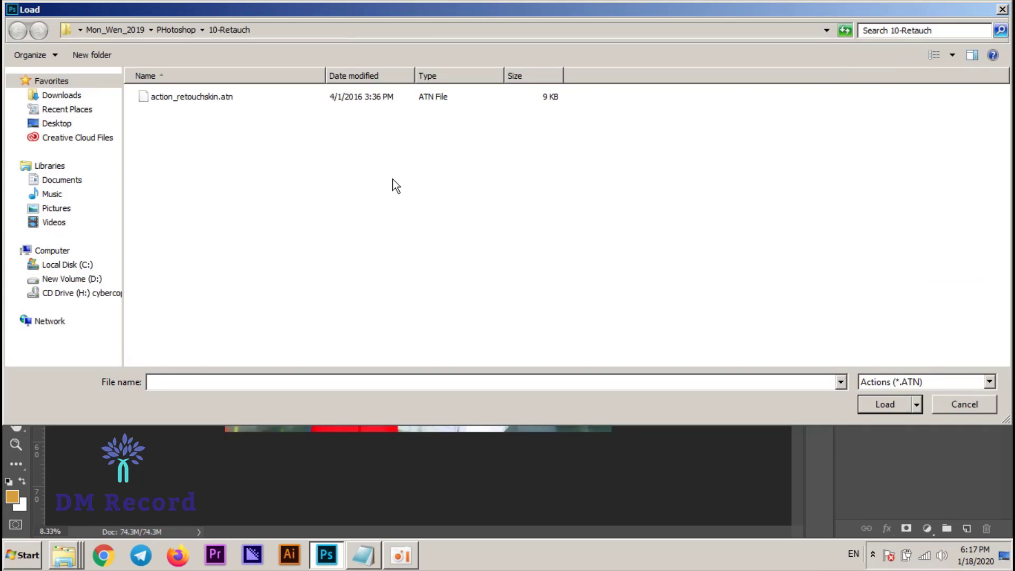
click(88, 124)
click(236, 145)
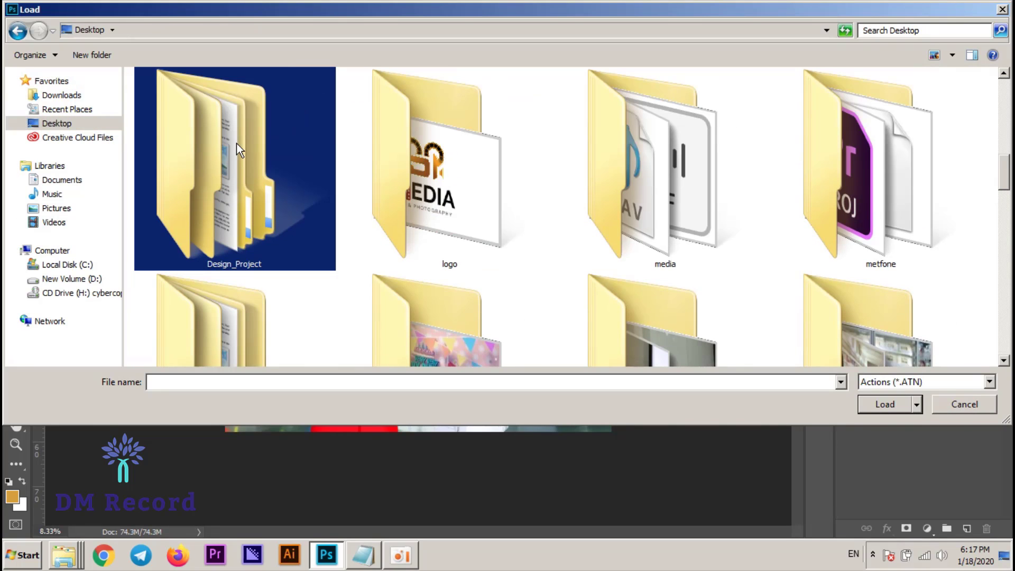
Load Color.atn from Sat-Sun-5-6-V-13 > PS > 7 - Color_Correction.
key(Down)
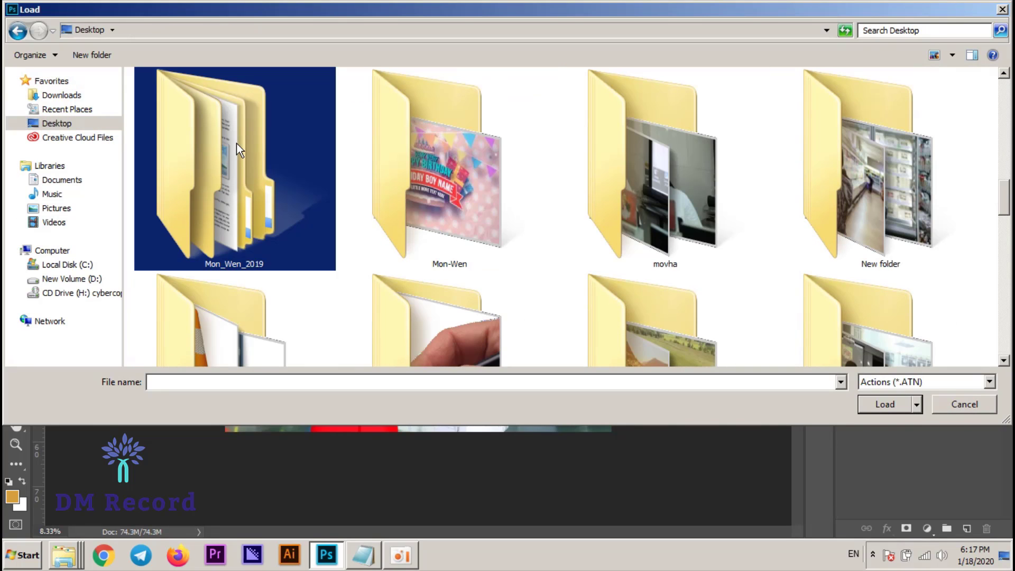
key(Return)
key(BackSpace)
text(s)
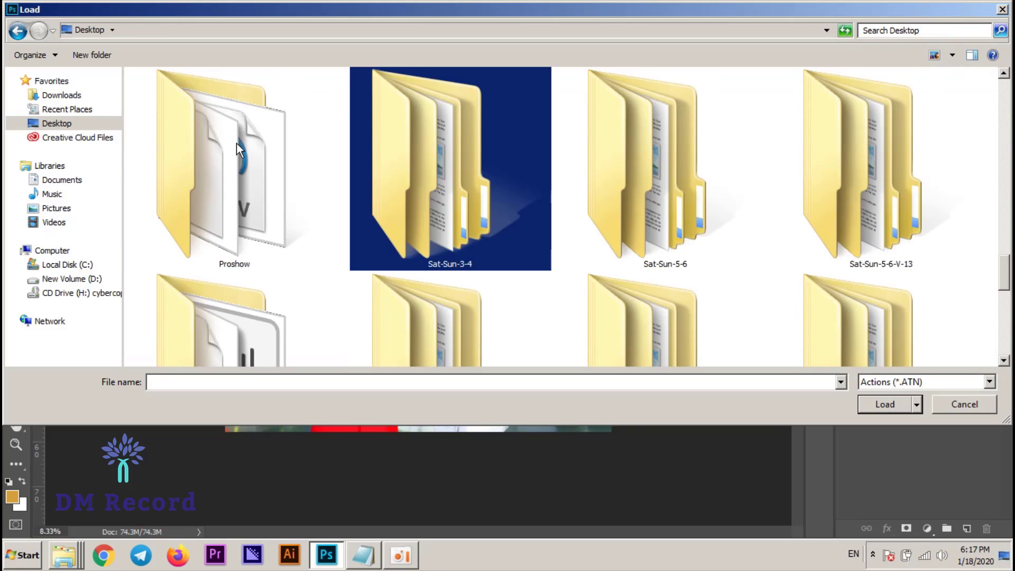
key(Right)
key(Right)
key(Return)
key(Down)
key(Return)
key(Down)
key(Down)
key(Down)
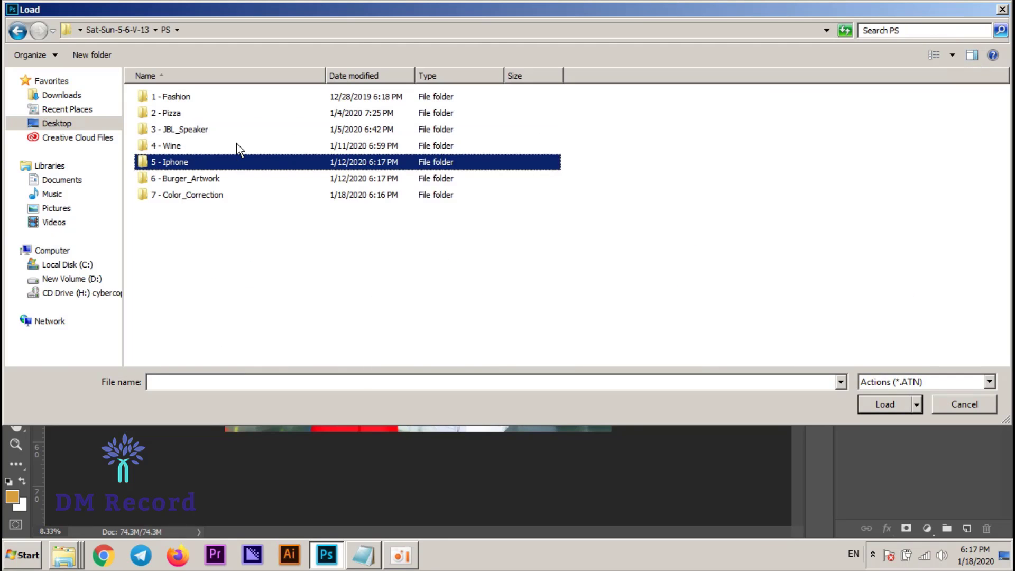
key(Down)
key(Down)
key(Return)
key(Right)
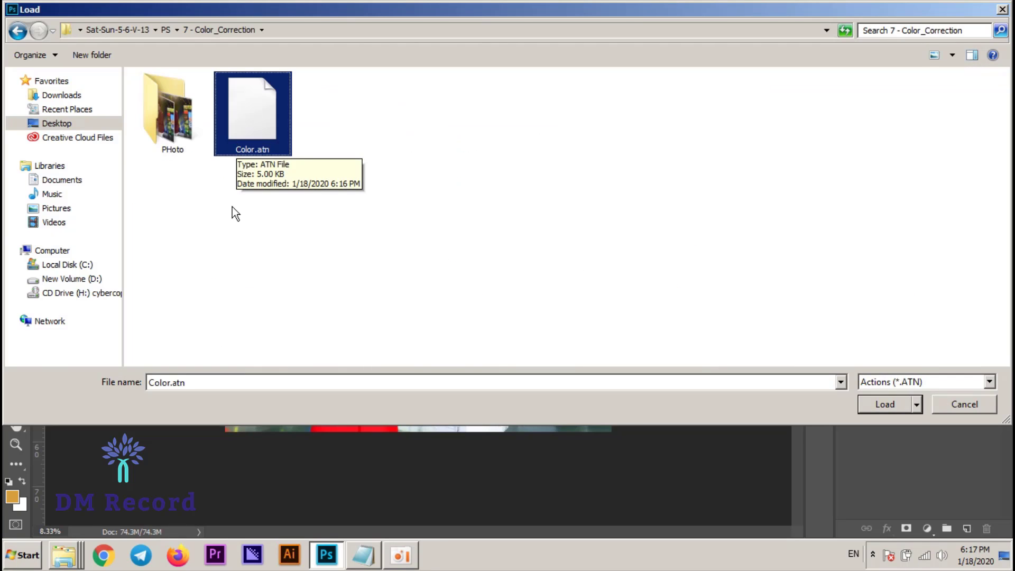
click(872, 407)
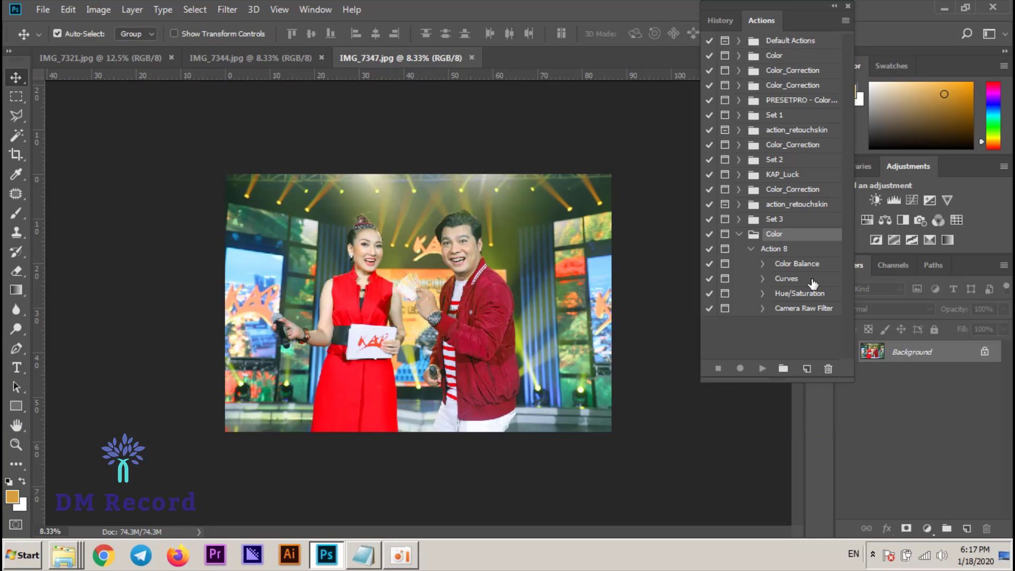
Close the remaining photo documents and open the PHoto folder in Explorer.
click(471, 58)
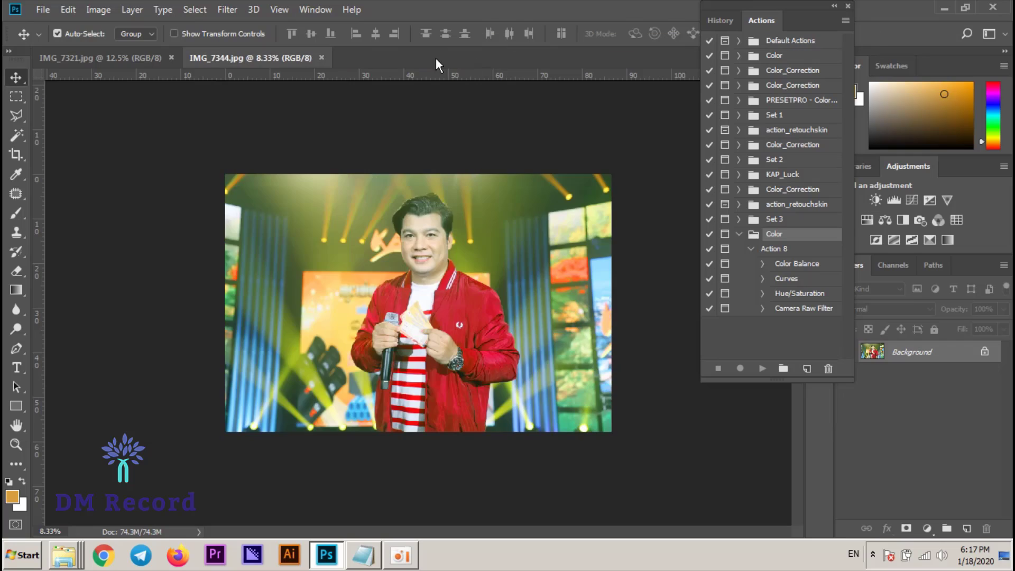
click(321, 57)
click(171, 57)
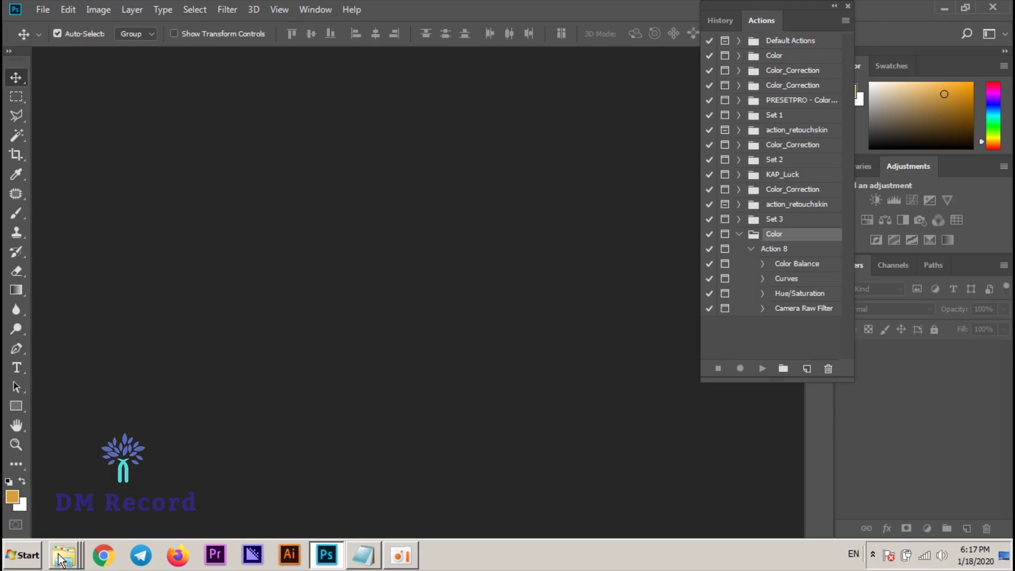
click(63, 523)
double_click(302, 153)
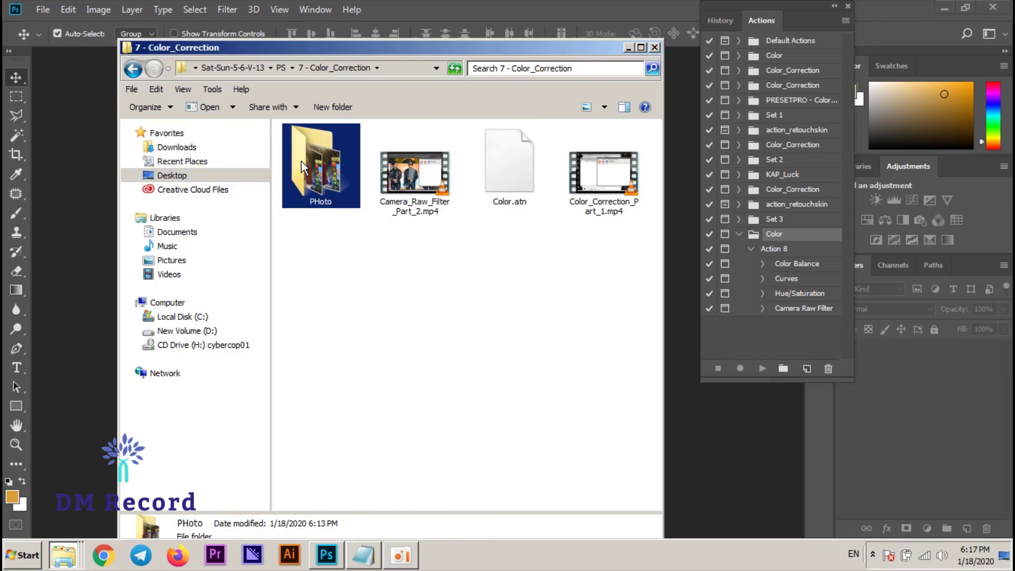
Drag IMG_7322.JPG from the PHoto folder into Photoshop.
scroll(453, 331, down, 8)
scroll(456, 334, down, 2)
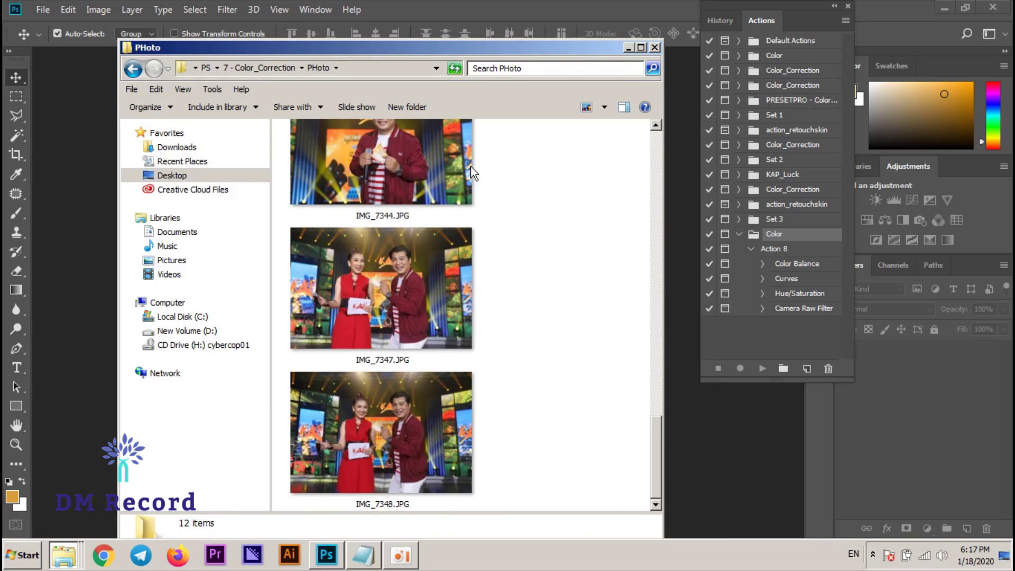
mouse_move(481, 49)
mouse_down()
mouse_move(672, 75)
mouse_move(833, 72)
mouse_up()
scroll(718, 356, up, 2)
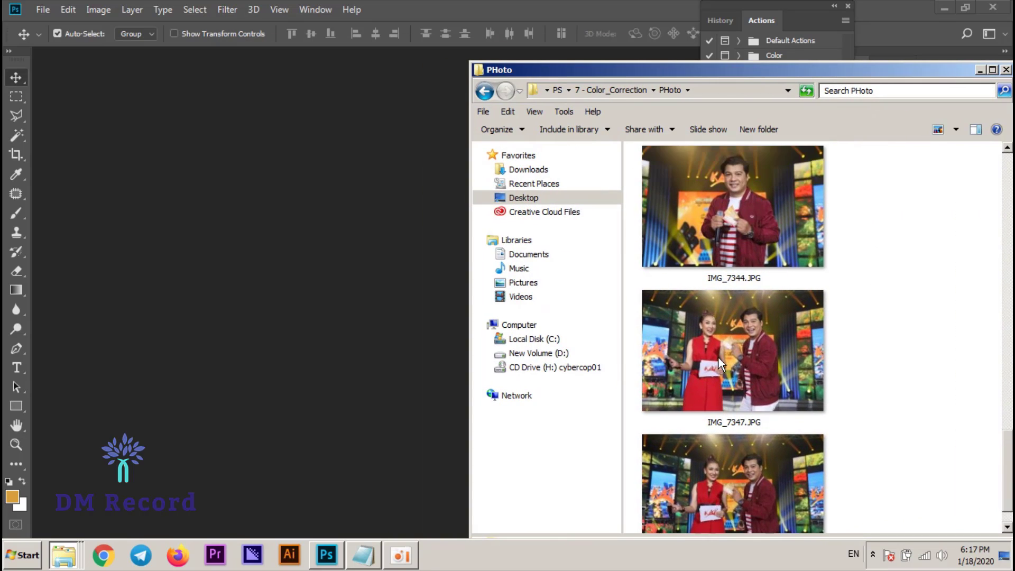
scroll(718, 356, up, 2)
drag(720, 260, 320, 162)
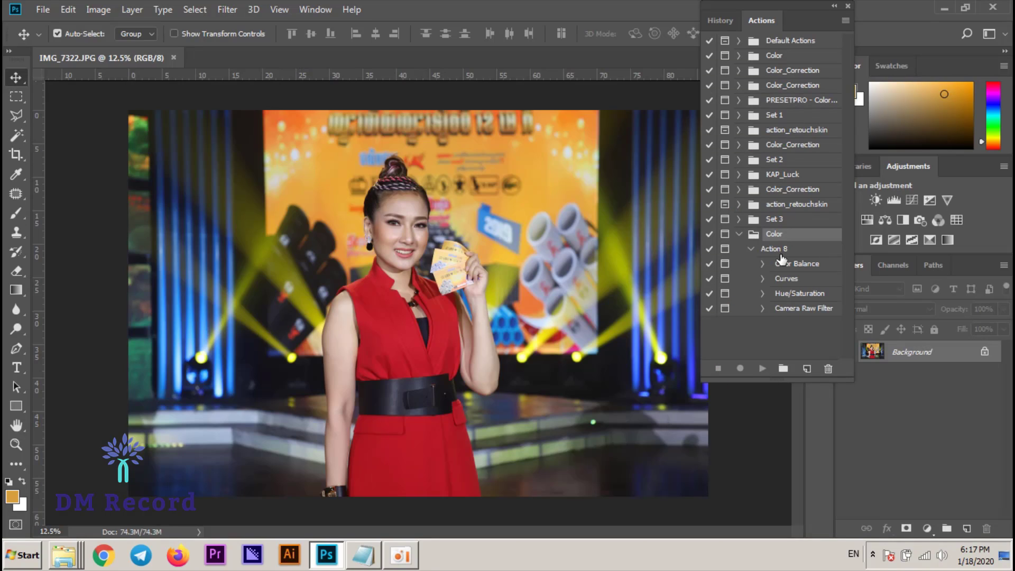
Play Action 8 on IMG_7322, accepting each step and raising Reds saturation to +22.
click(776, 248)
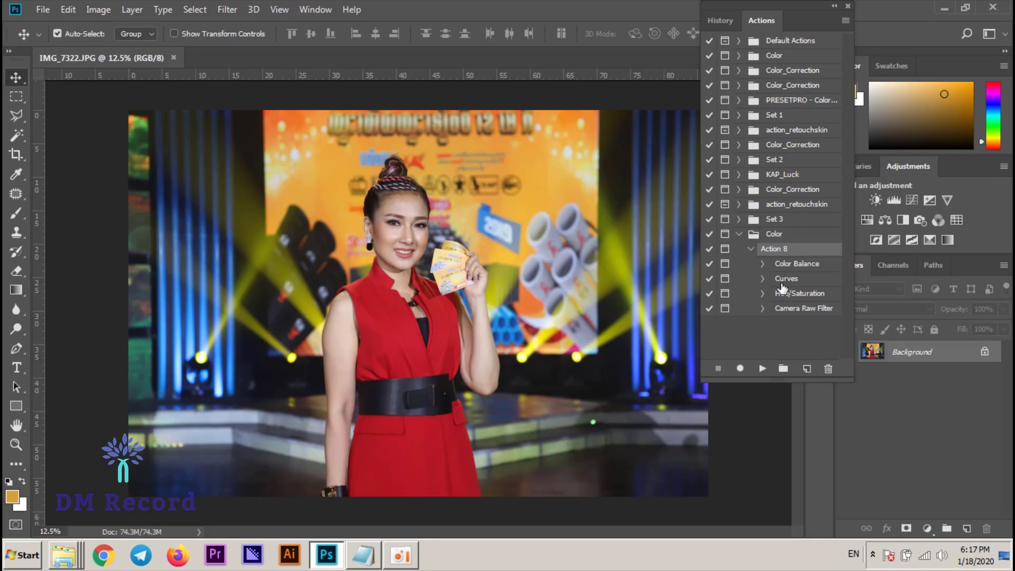
click(762, 370)
click(855, 159)
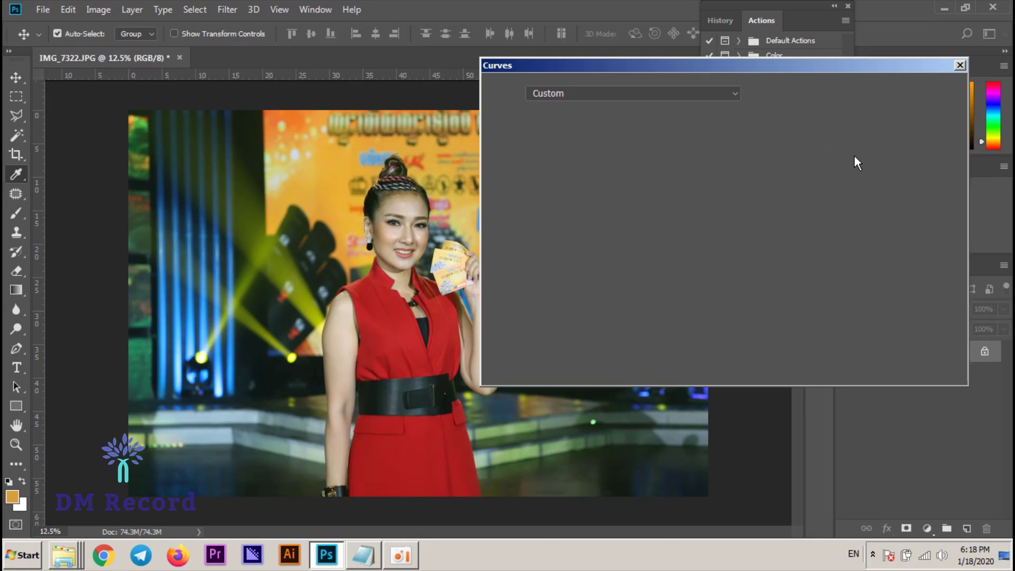
click(924, 97)
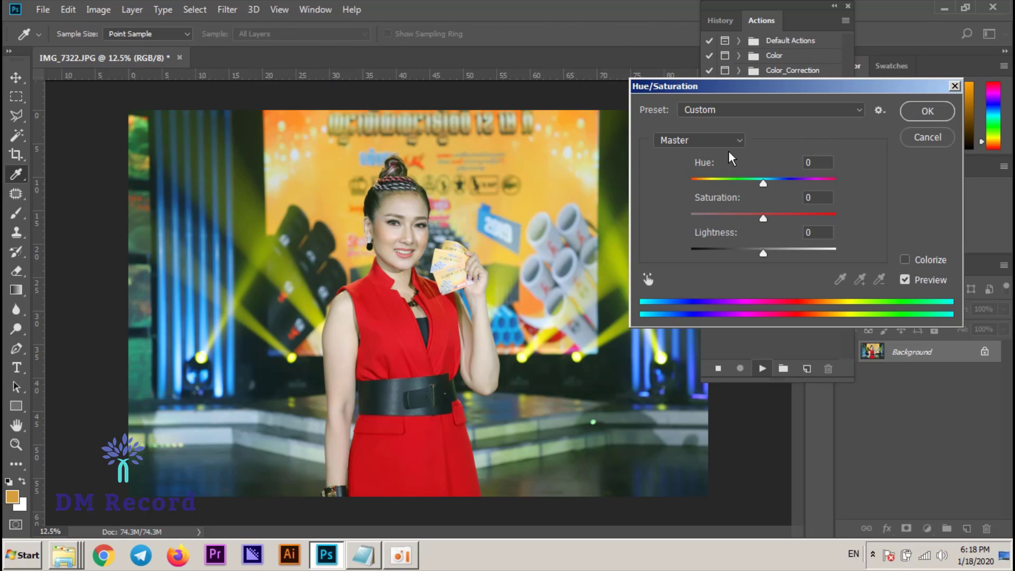
click(697, 140)
click(687, 158)
drag(763, 217, 776, 218)
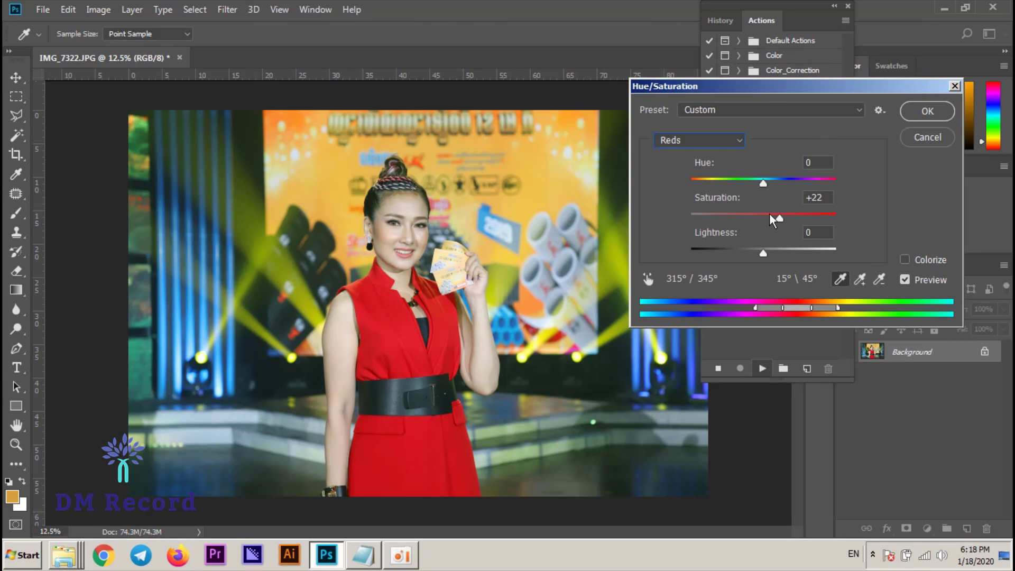
click(912, 109)
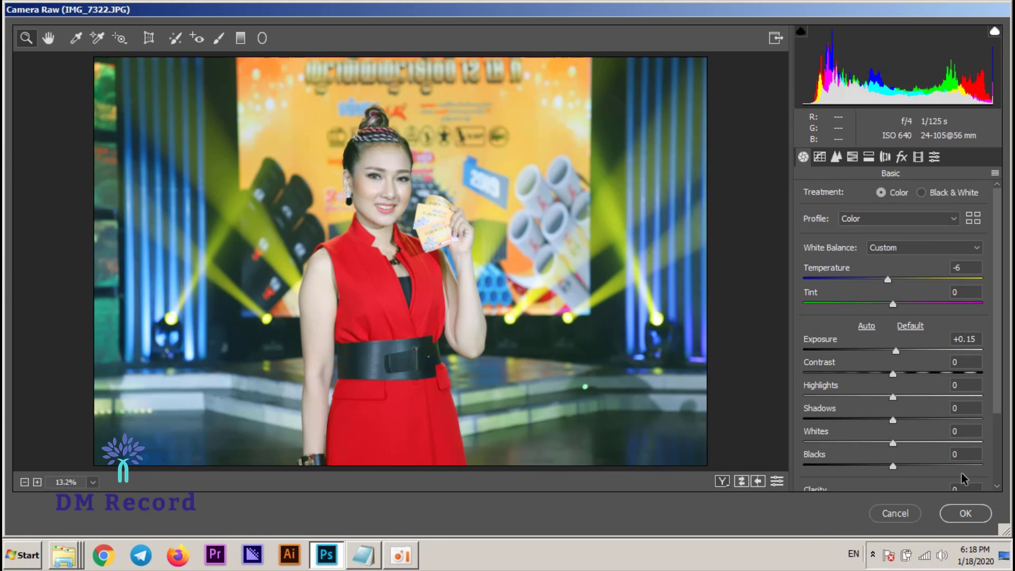
click(964, 511)
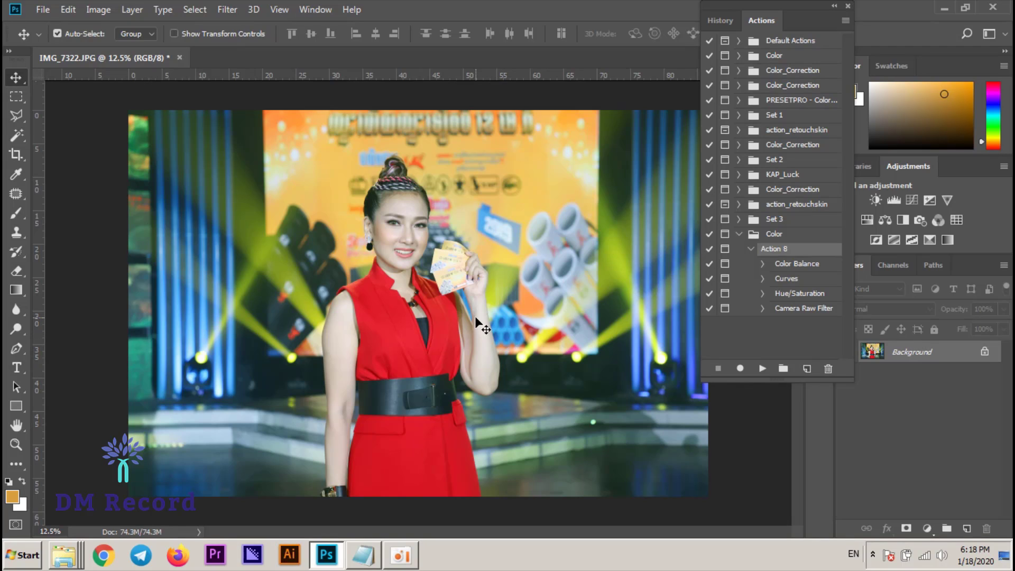
Save the corrected photo as JPEG IMG_7322.jpg in the Final folder with default quality options.
click(43, 9)
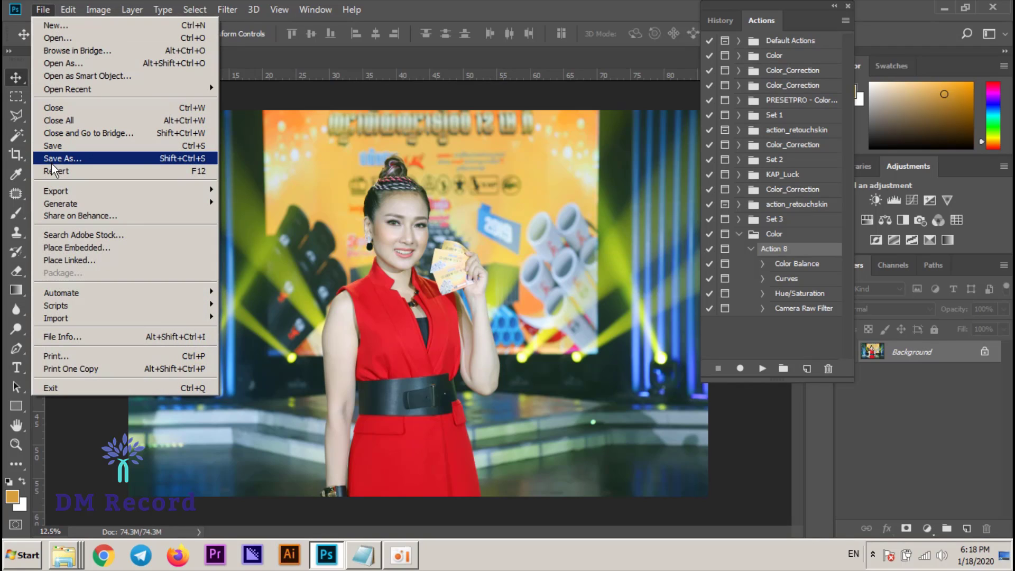
click(52, 163)
double_click(166, 128)
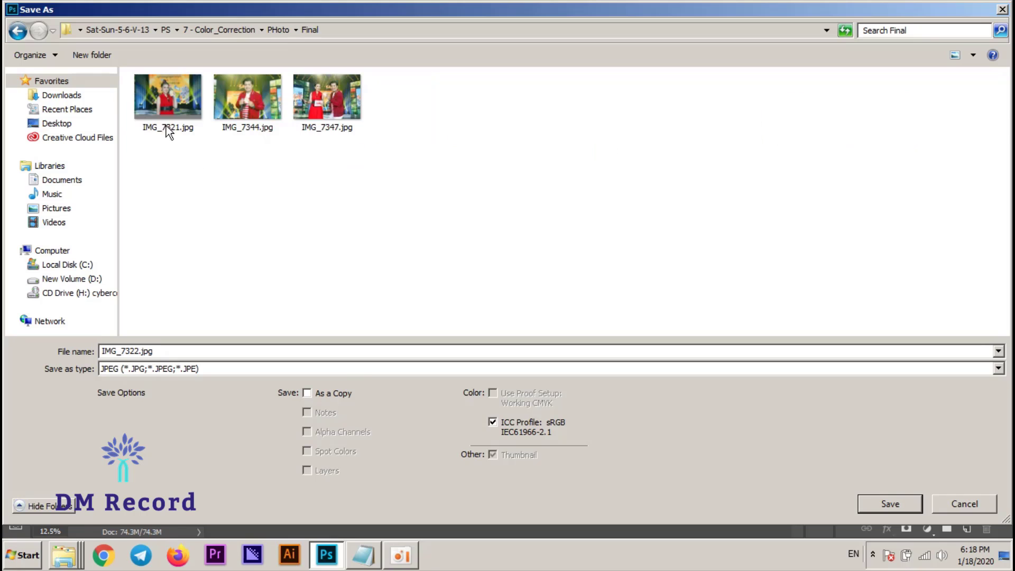
click(879, 505)
click(606, 103)
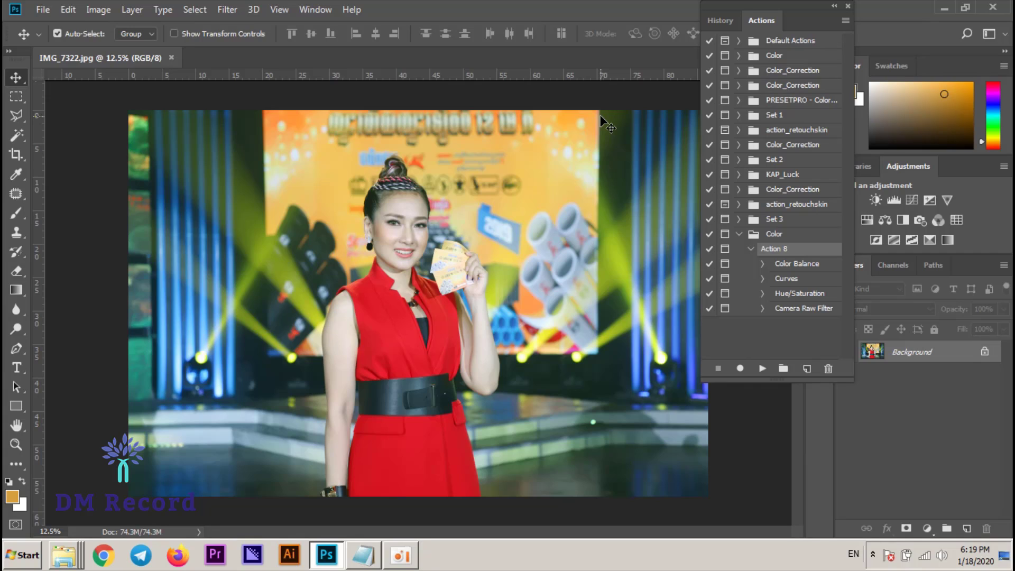
click(229, 9)
mouse_move(245, 318)
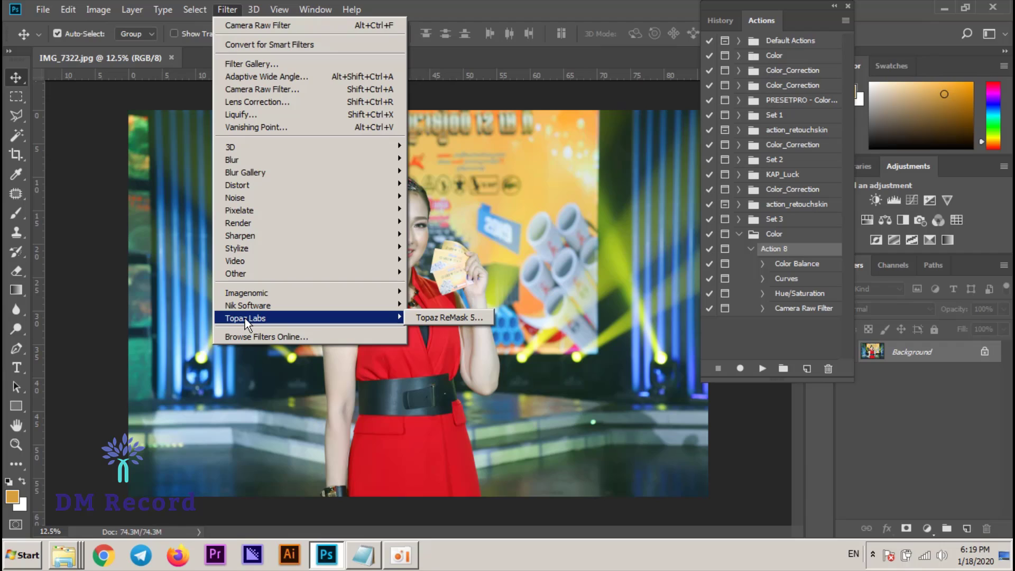
click(495, 443)
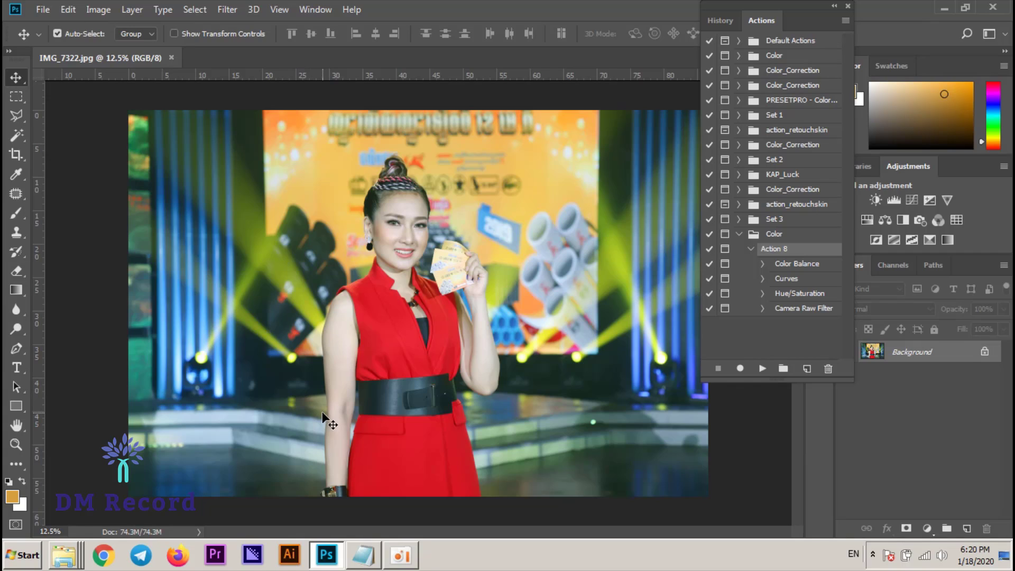
Bring the PHoto folder window over Photoshop and go to the New Volume (D:) drive.
click(64, 555)
click(44, 523)
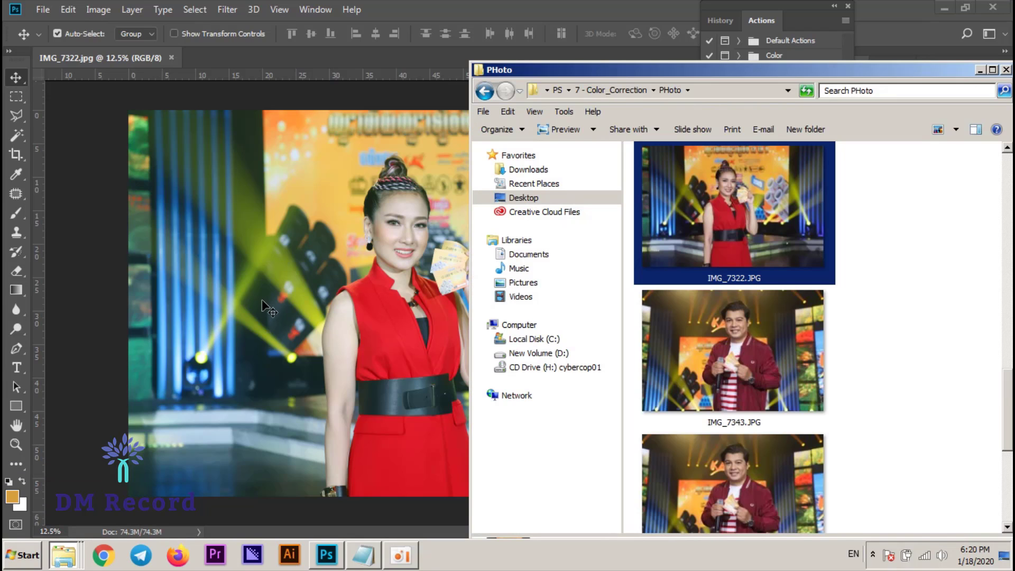
drag(660, 69, 420, 25)
click(350, 308)
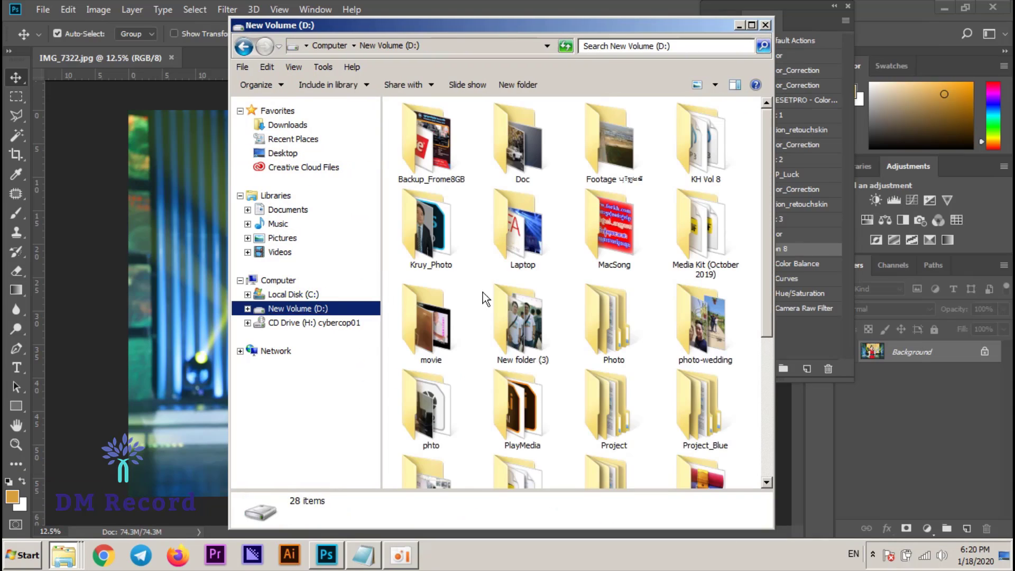
Browse D: > Project > KAP down to the Luckdraw_CNC event folder.
click(504, 288)
key(Down)
key(Right)
key(Return)
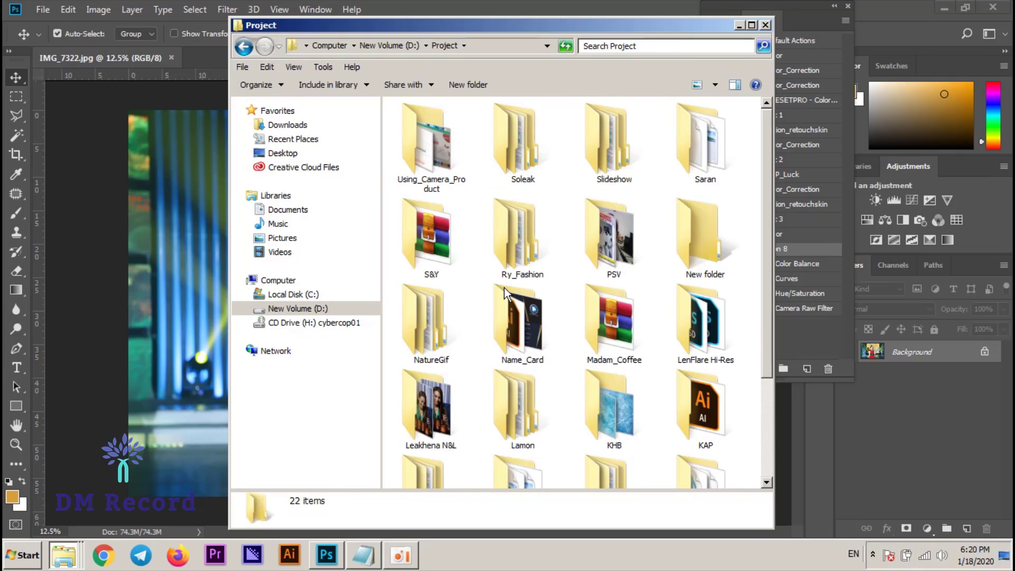
key(Down)
key(Right)
key(Right)
key(Right)
key(Down)
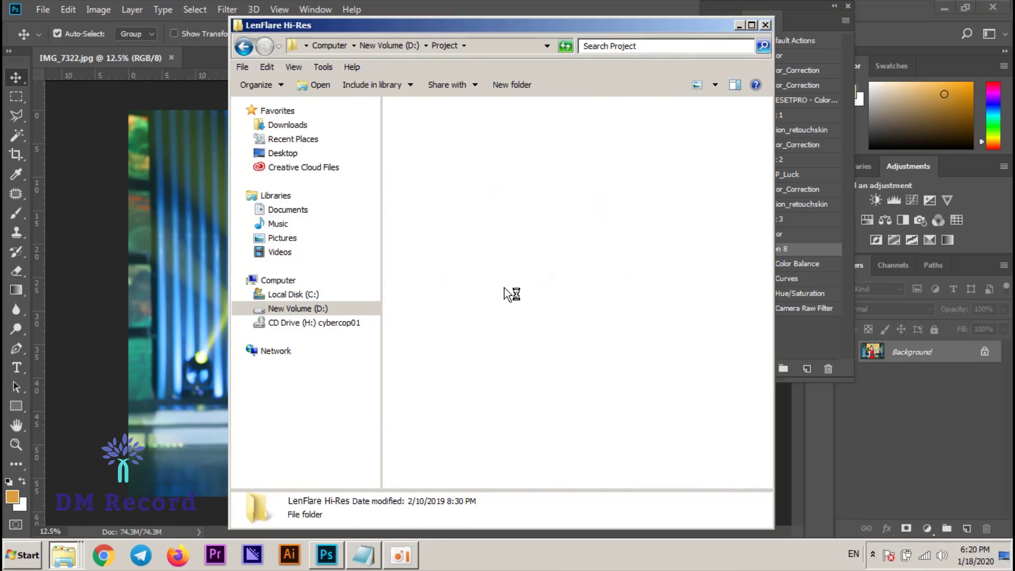
key(Down)
key(Return)
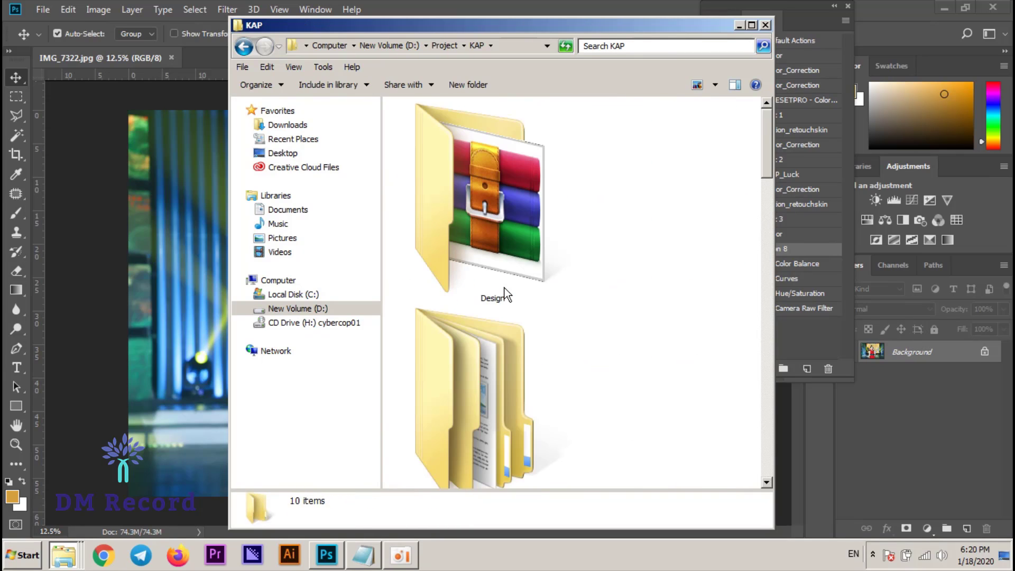
key(Down)
key(Down)
Open 31-5-2019-CNC > kap and step through its photos.
key(Down)
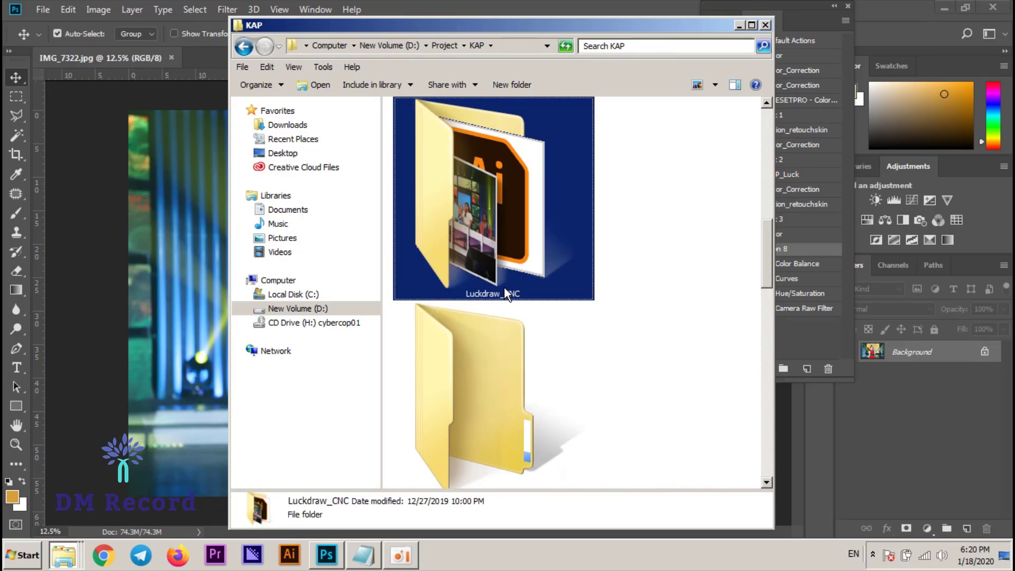
key(Return)
key(Right)
key(Left)
key(Down)
key(Down)
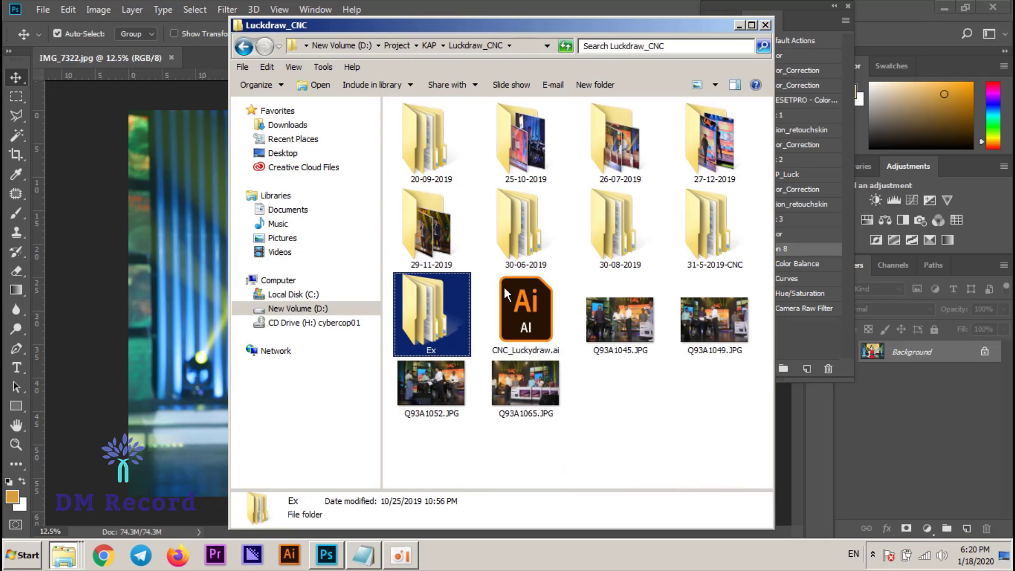
key(Up)
key(Right)
key(Right)
key(Right)
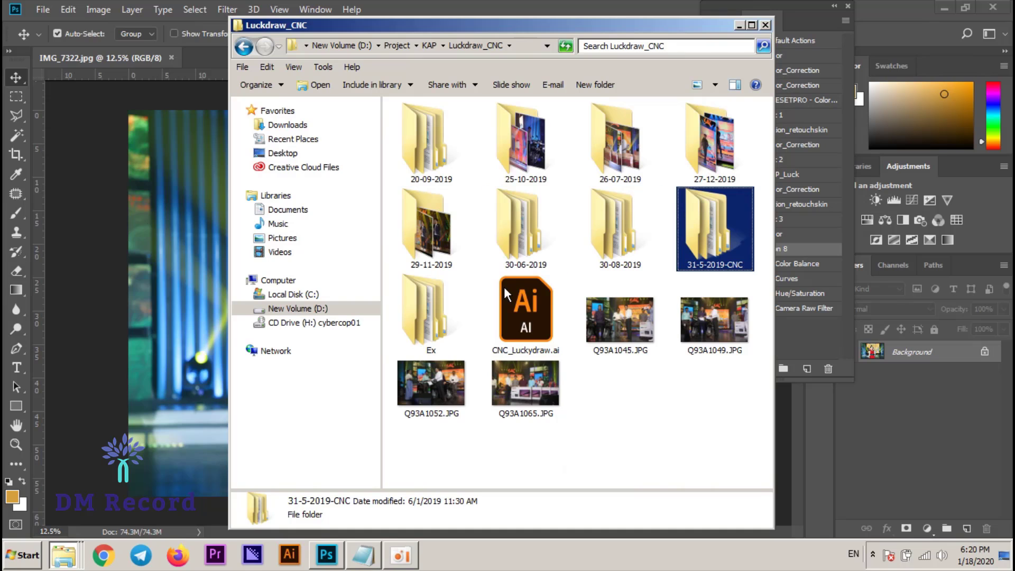
key(Return)
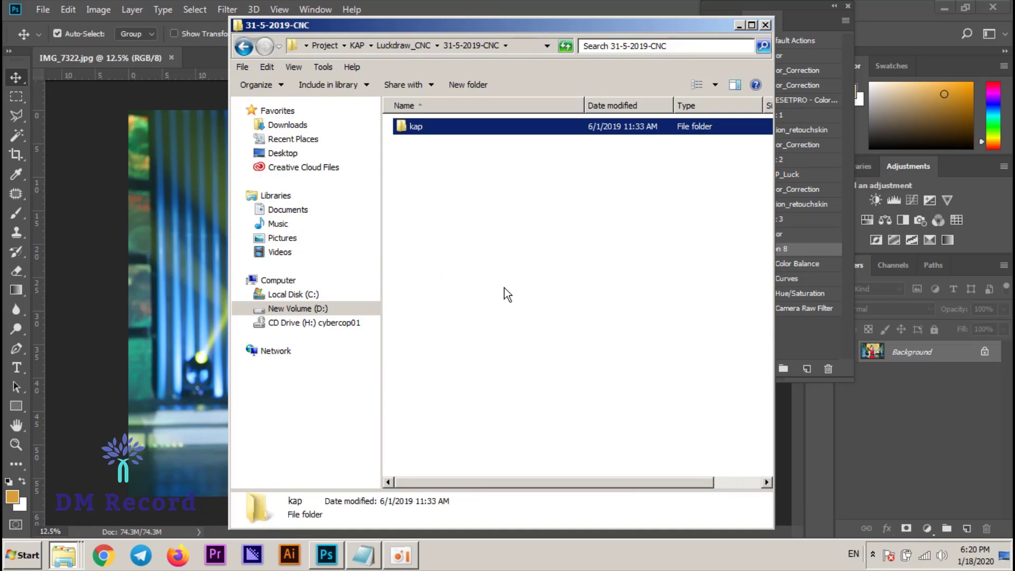
key(Return)
key(Down)
key(Down)
key(Down)
key(Down)
key(Down)
key(Down)
key(Down)
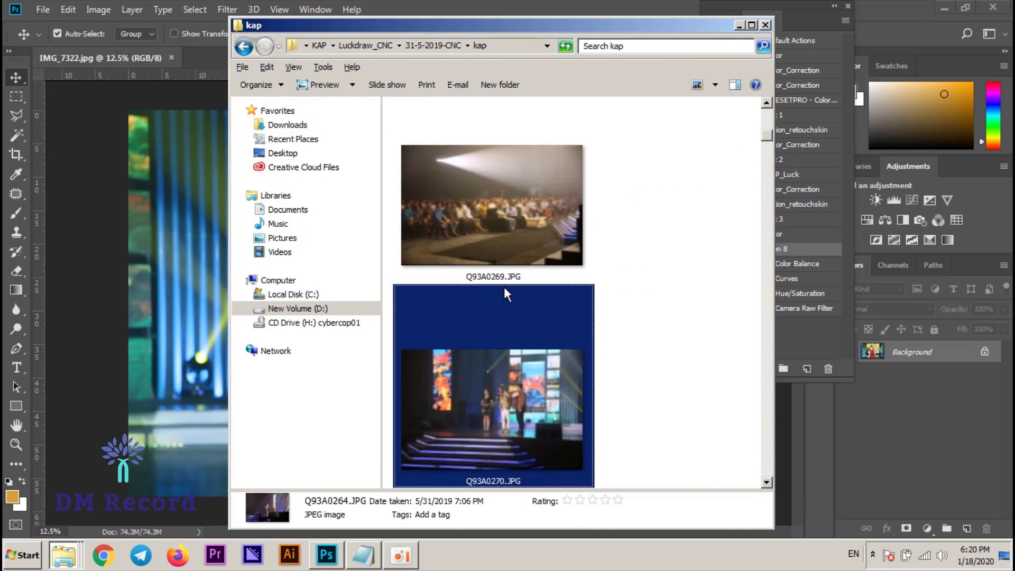
key(Down)
key(Down)
key(Down)
key(Down)
key(Down)
key(Down)
key(Down)
key(Down)
key(Down)
key(Down)
key(Down)
key(Down)
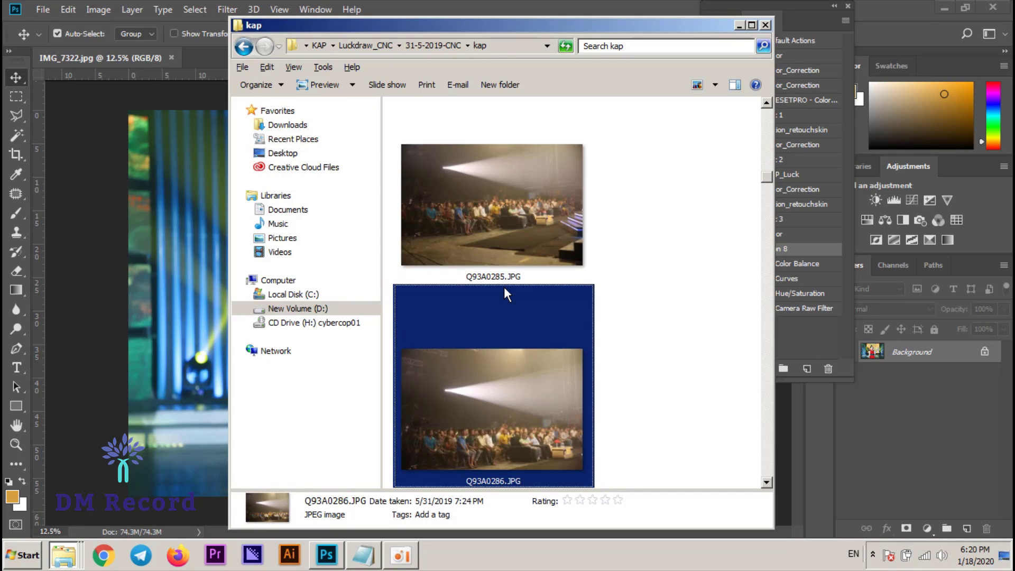
key(Down)
key(Down)
key(Down)
key(Down)
key(Down)
key(Down)
key(Down)
key(Down)
key(Down)
key(Down)
key(Down)
key(Down)
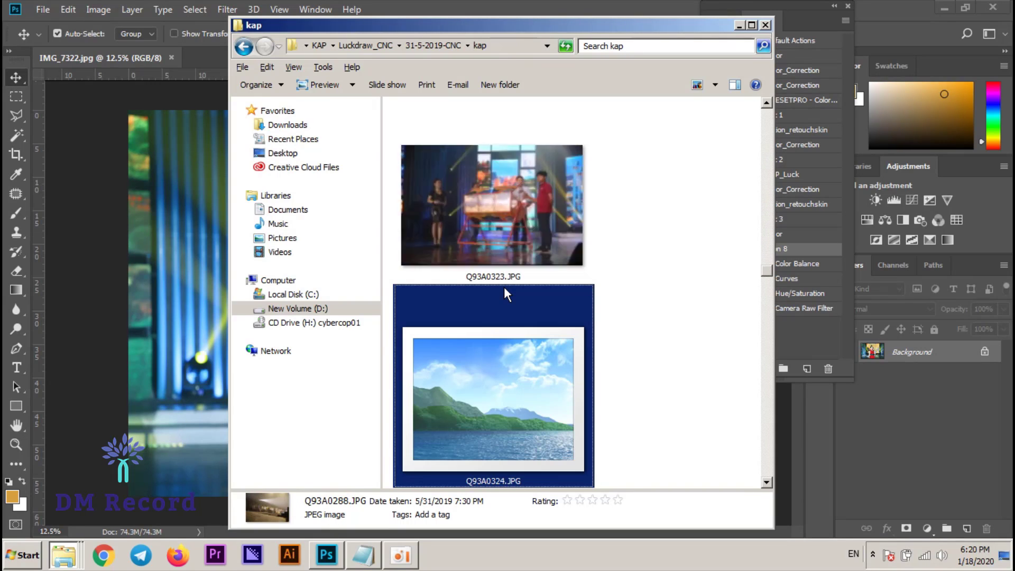
key(Down)
key(Down)
key(Down)
Browse 30-08-2019 and its folder 2, then open the New folder of 87 photos.
key(Down)
key(Down)
key(Down)
key(BackSpace)
key(BackSpace)
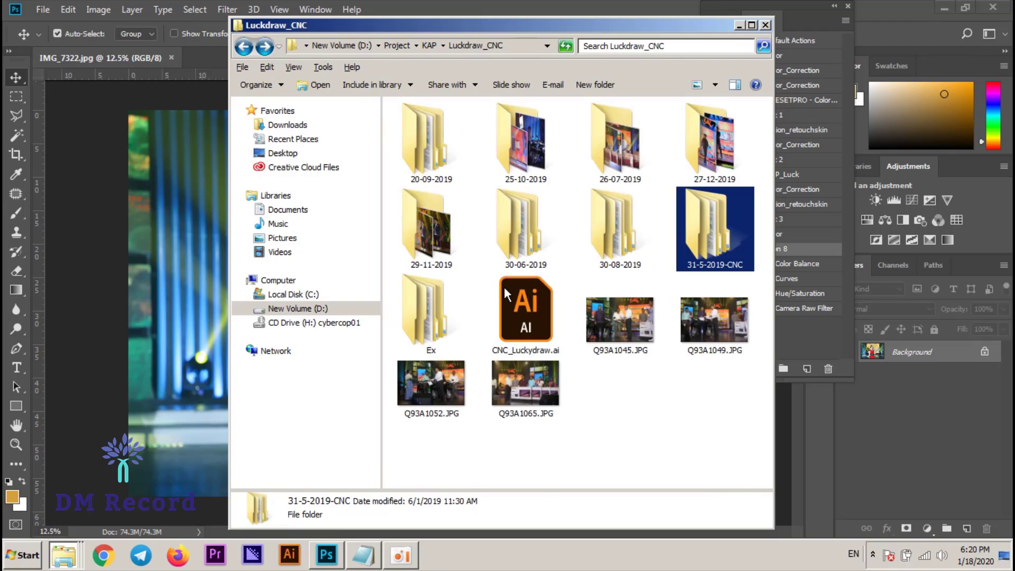
key(Left)
key(Return)
key(Down)
key(Down)
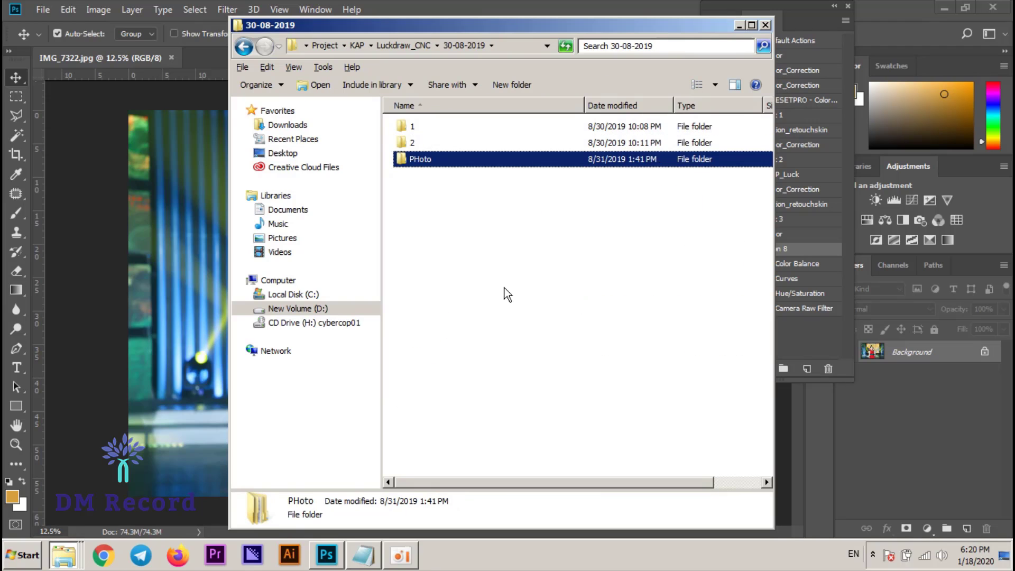
key(Up)
key(Return)
key(Down)
key(BackSpace)
key(Down)
key(Return)
key(Down)
key(Up)
key(Return)
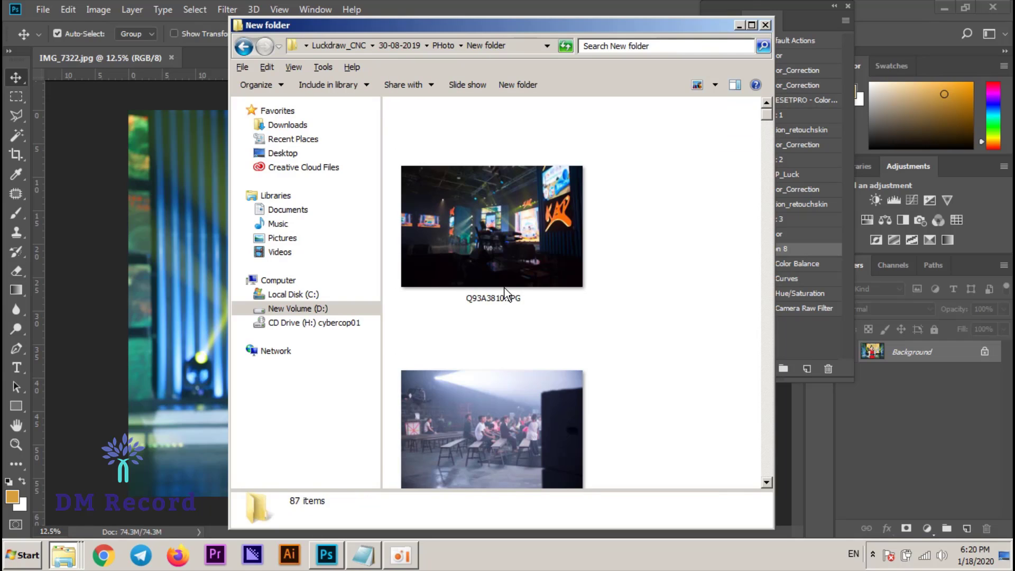
Show the photos as Medium Icons thumbnails and select Q93A3874.JPG.
click(715, 85)
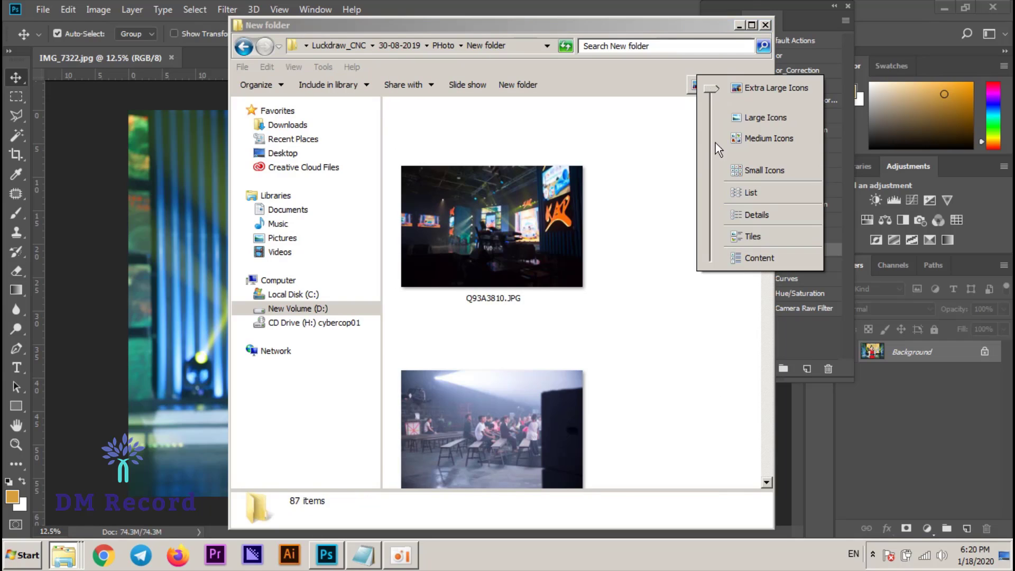
click(753, 138)
drag(765, 129, 761, 317)
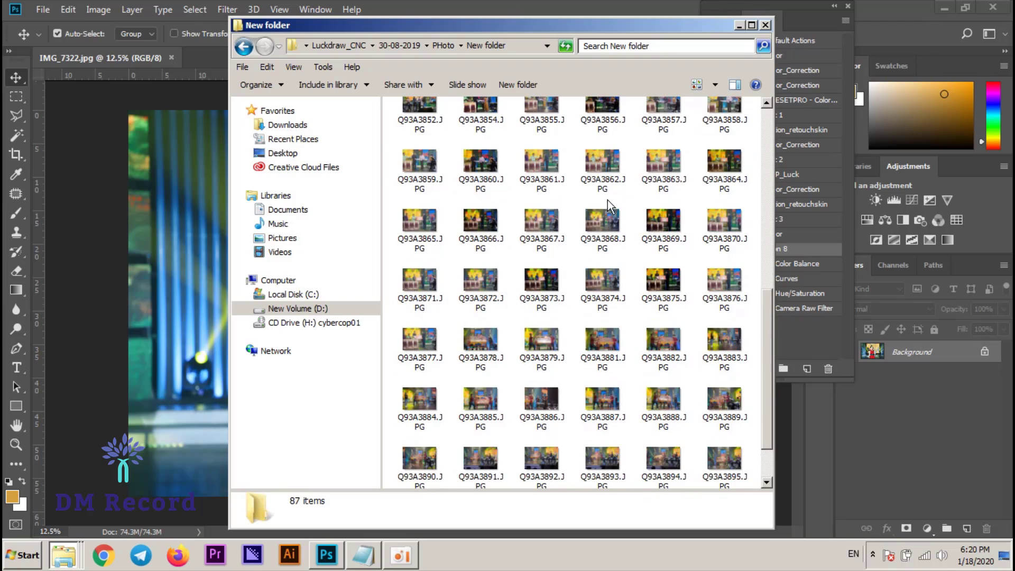
click(575, 302)
scroll(571, 293, up, 5)
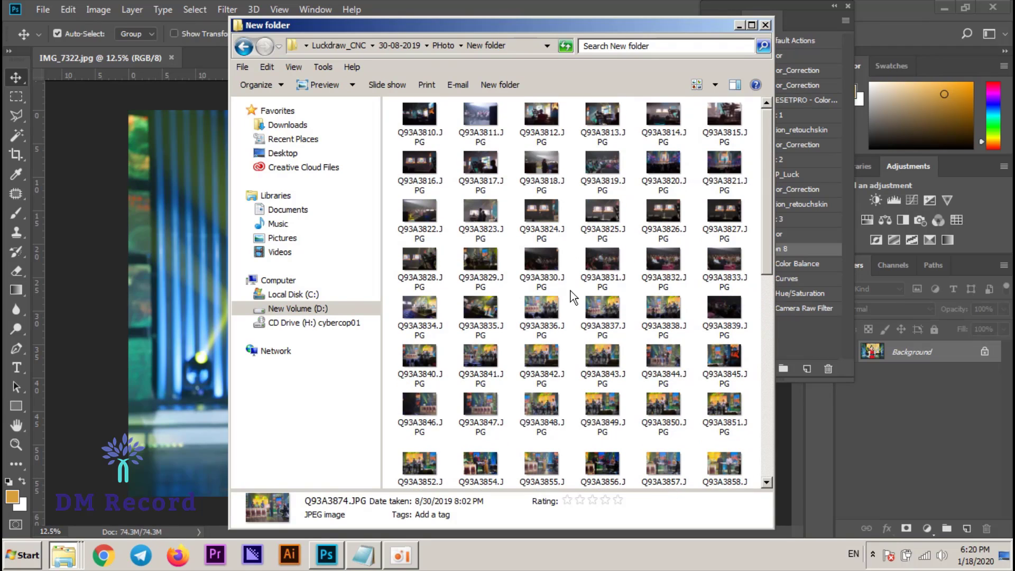
Go back up to 30-08-2019 and into its folder 2.
key(BackSpace)
key(BackSpace)
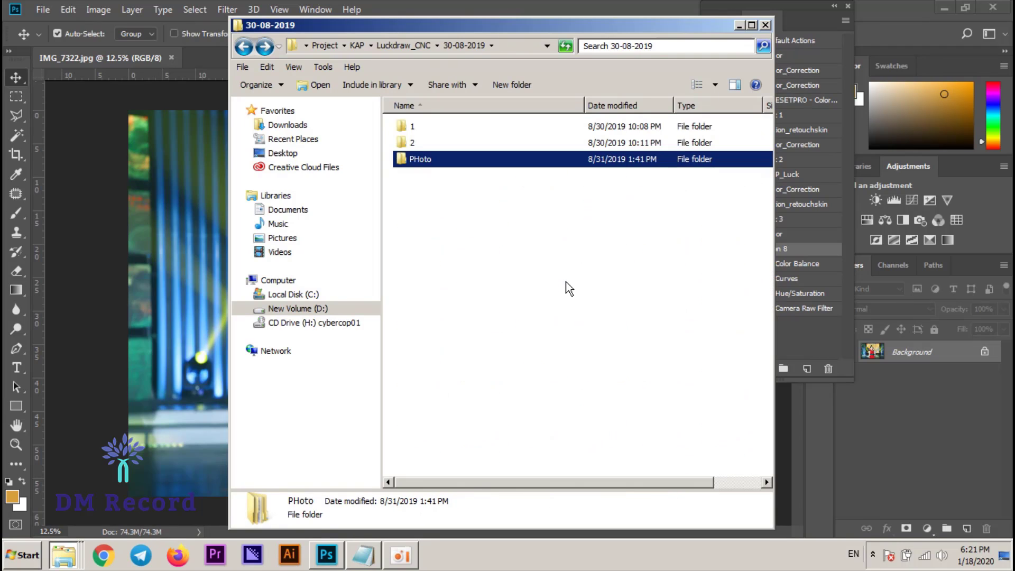
key(Up)
key(Return)
key(Down)
key(Return)
Return to the Luckdraw_CNC event folders, open 30-06-2019 > KAp and scroll its thumbnails.
key(BackSpace)
key(BackSpace)
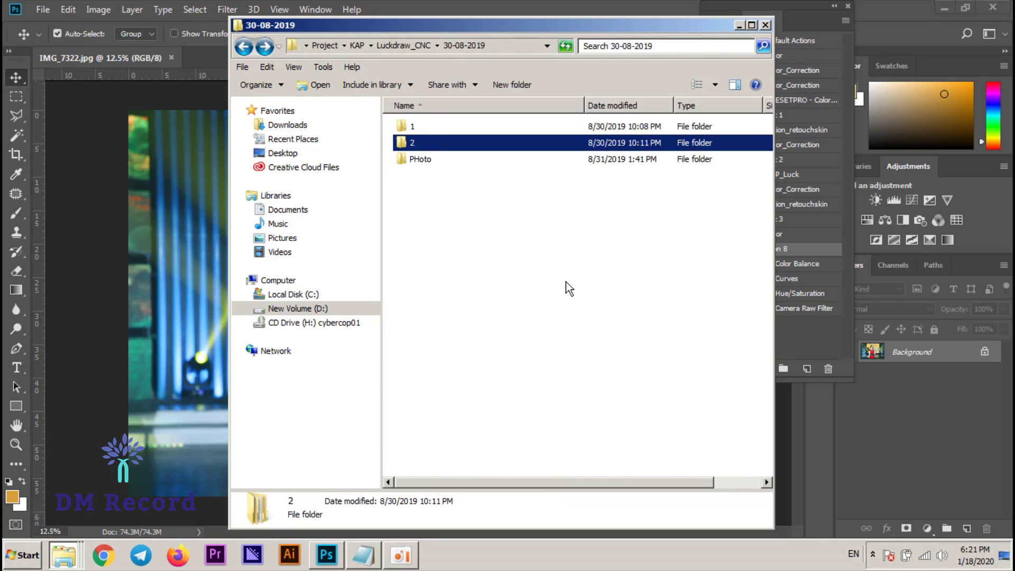
key(BackSpace)
key(Left)
key(Return)
key(Down)
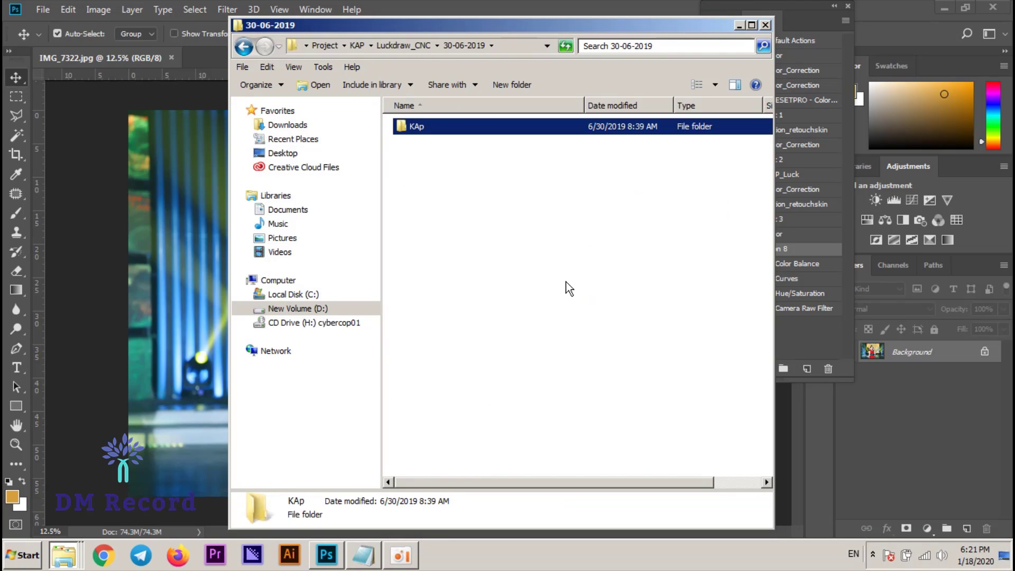
key(Return)
key(Down)
key(Down)
scroll(600, 315, down, 5)
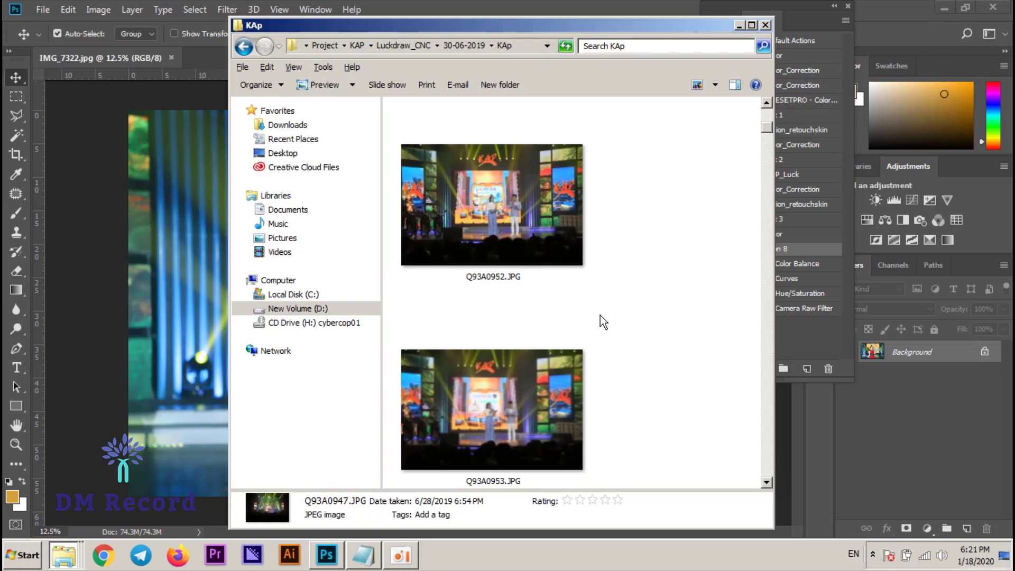
scroll(600, 315, down, 5)
scroll(538, 353, down, 7)
scroll(547, 351, down, 7)
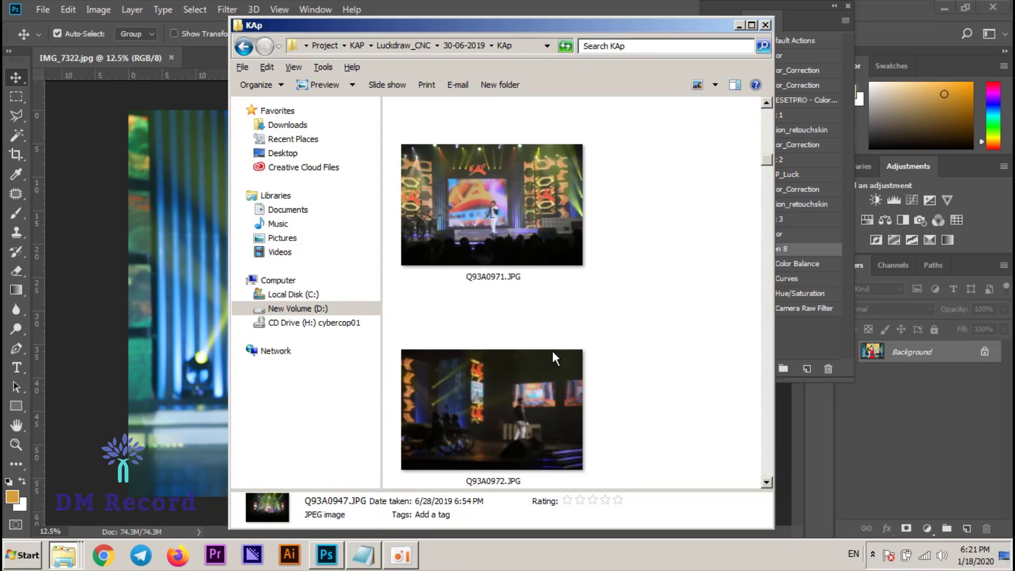
scroll(552, 350, down, 8)
double_click(490, 255)
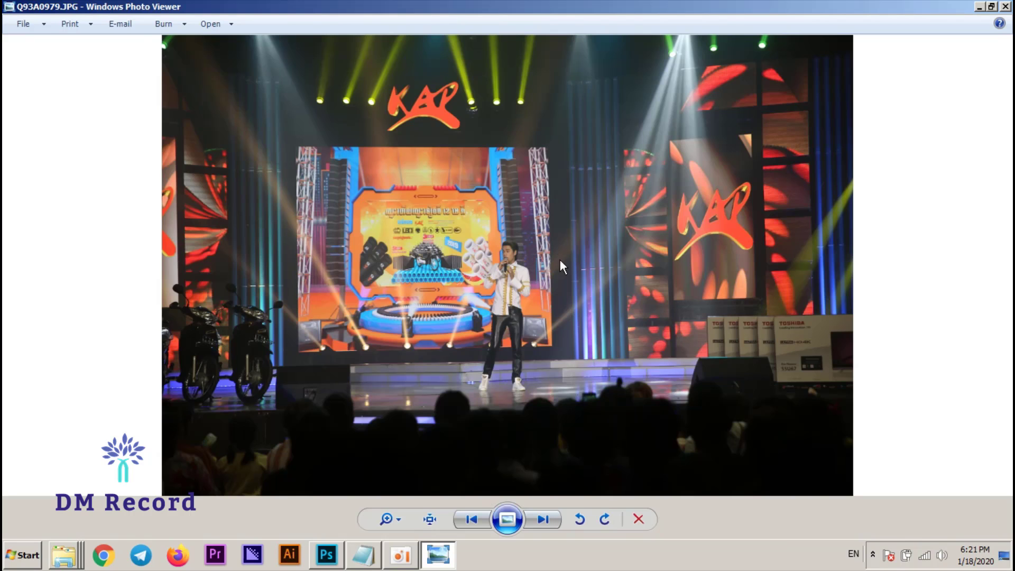
scroll(479, 221, up, 3)
scroll(479, 220, up, 1)
click(548, 521)
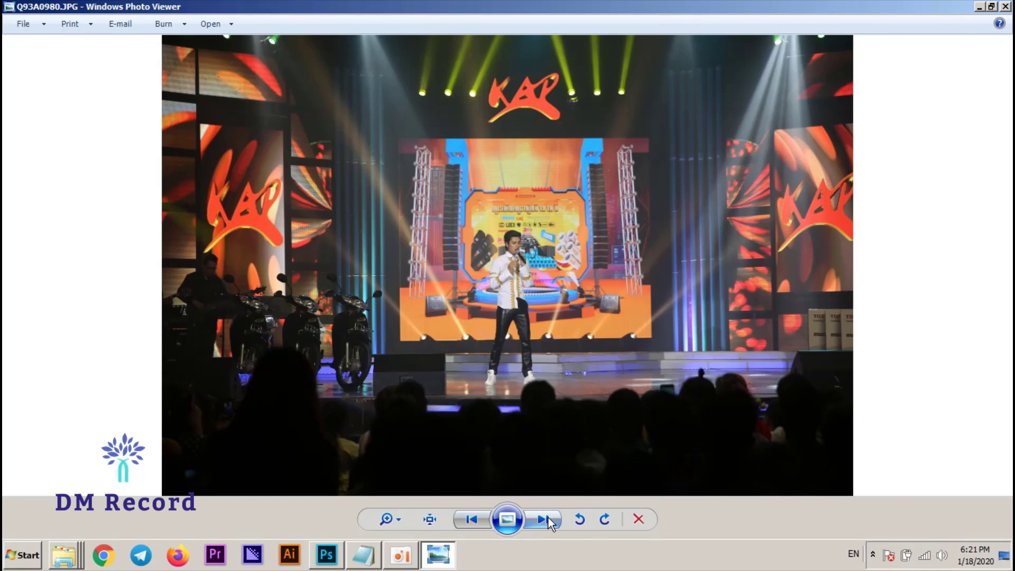
click(550, 520)
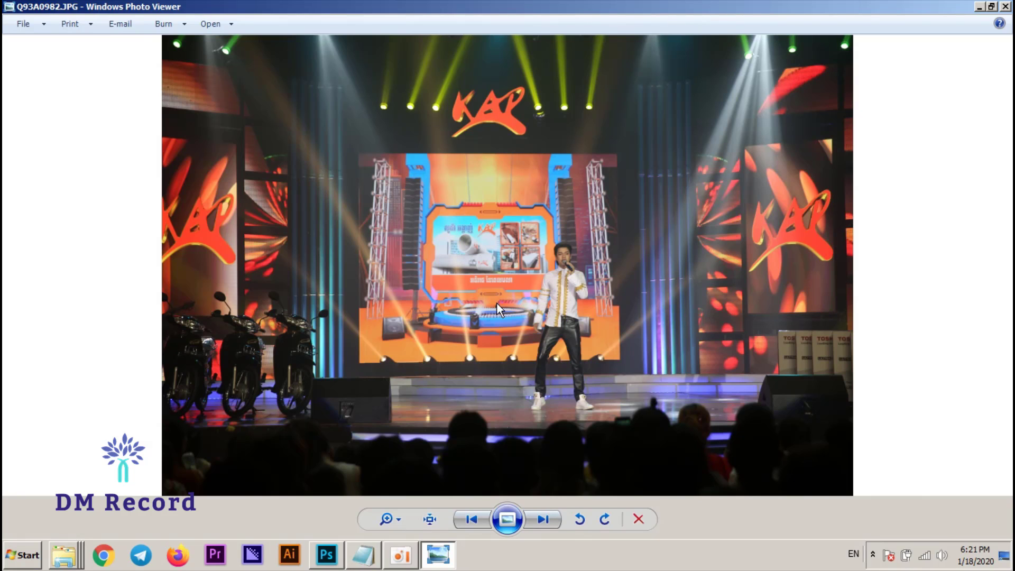
scroll(496, 302, up, 1)
scroll(506, 302, down, 1)
Close the photo viewer, minimize the KAp folder window, and collapse Photoshop's Color action set.
key(alt+F4)
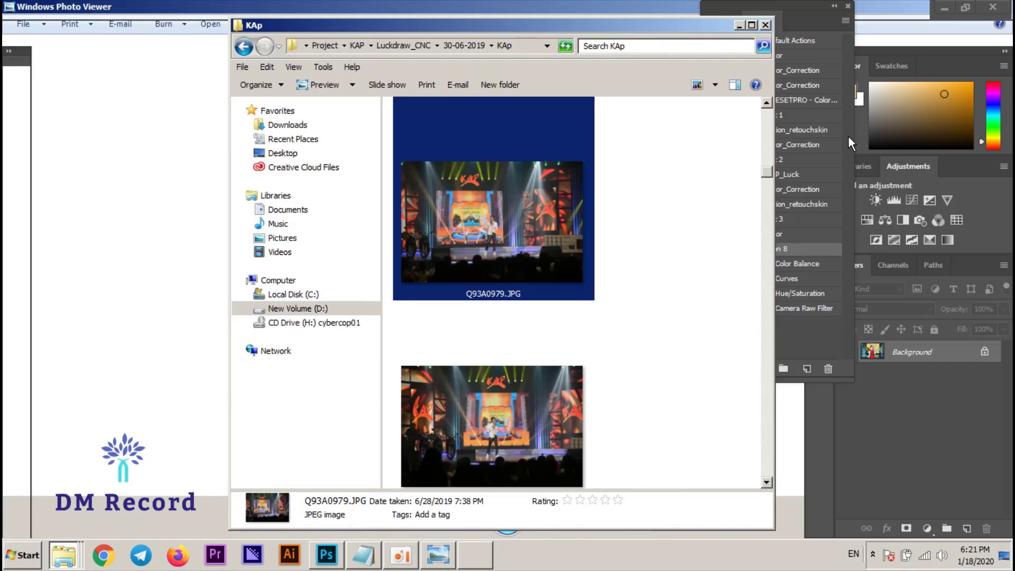
scroll(512, 312, down, 5)
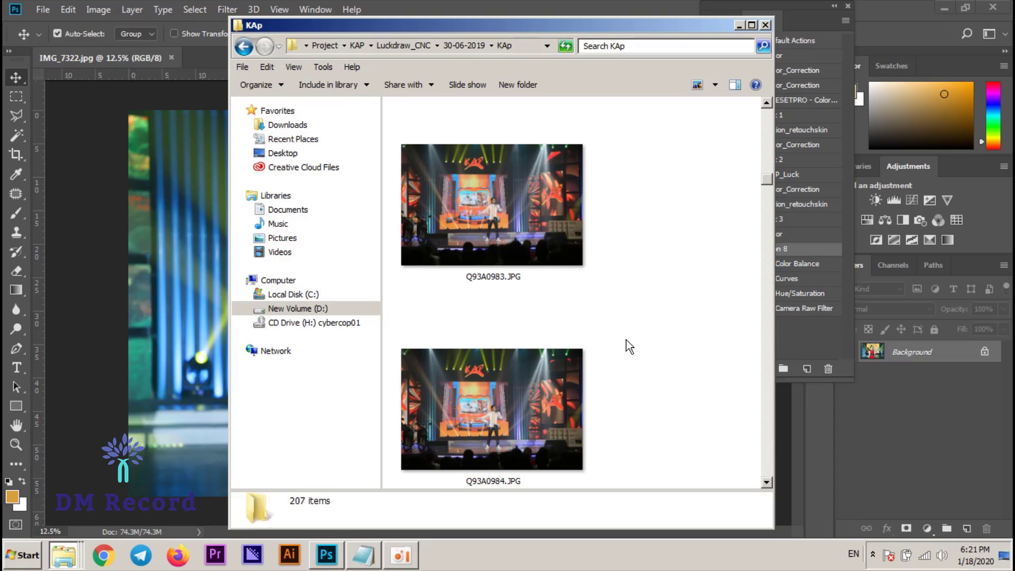
mouse_move(492, 396)
mouse_move(500, 332)
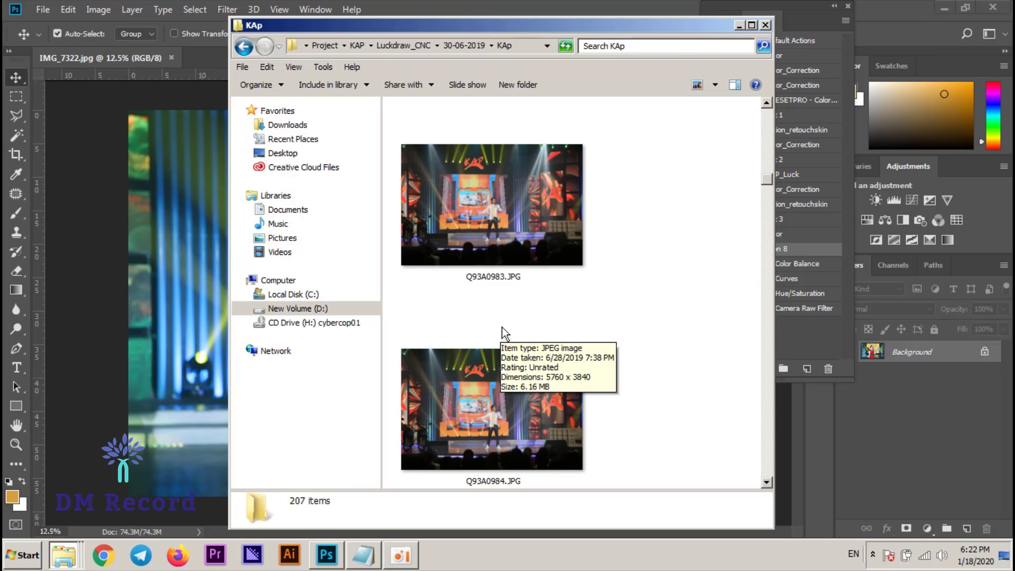
click(737, 27)
click(738, 234)
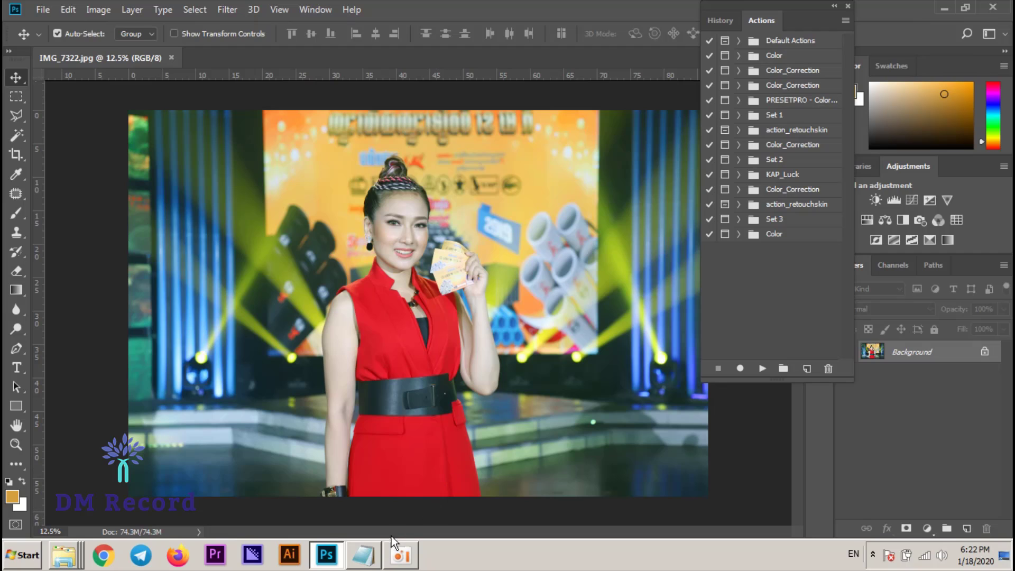
click(400, 556)
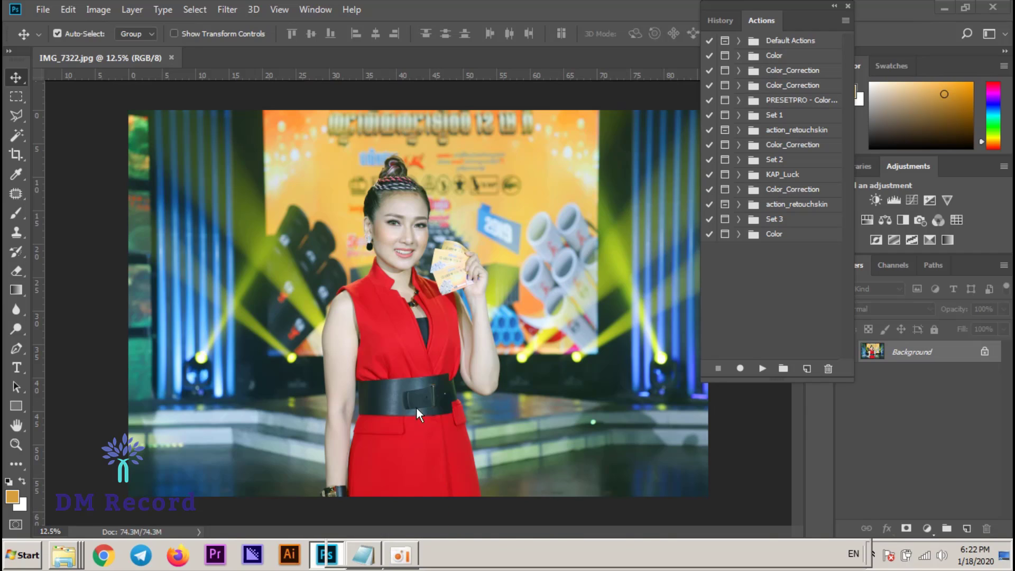